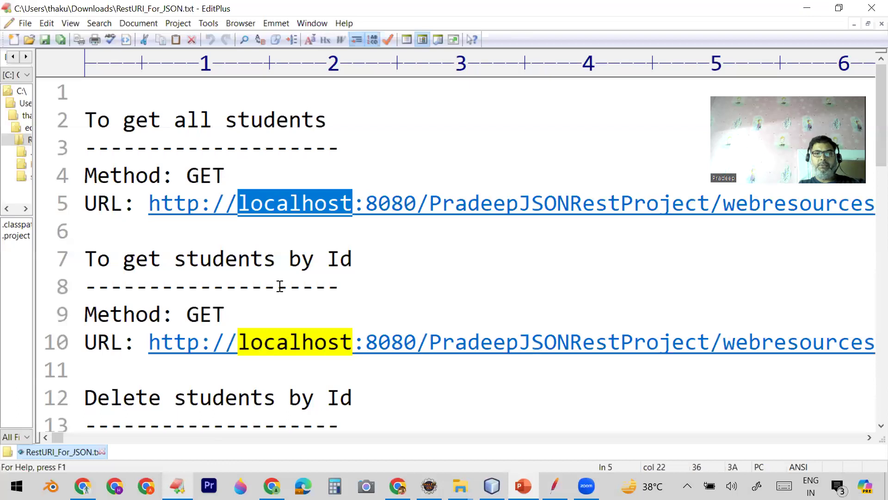
Step: Switch to Chrome and examine the sample requests and supported methods listed on the reqres.in page
{"action": "left_click", "coordinate": [281, 265]}
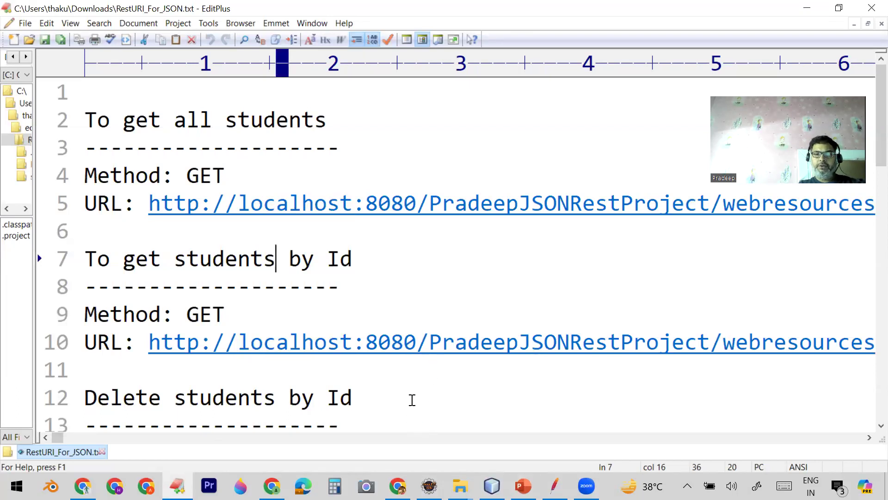
{"action": "left_click", "coordinate": [398, 485]}
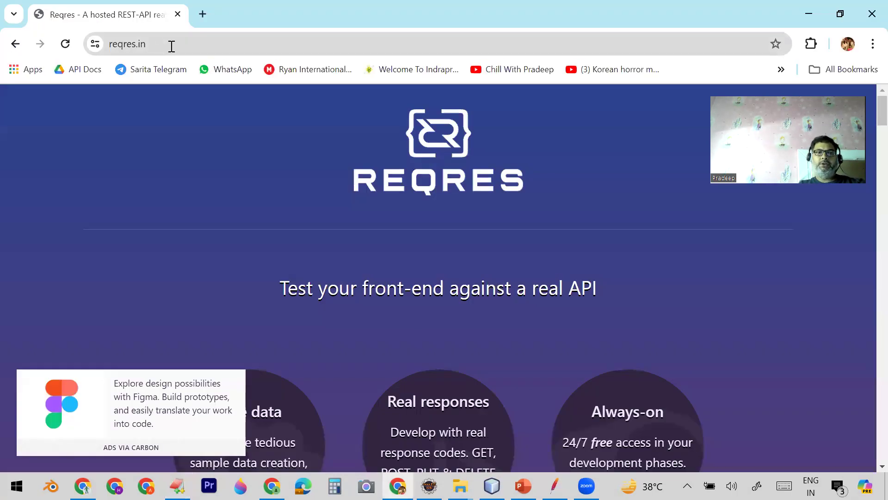
{"action": "scroll", "coordinate": [519, 278], "scroll_direction": "down", "scroll_amount": 15}
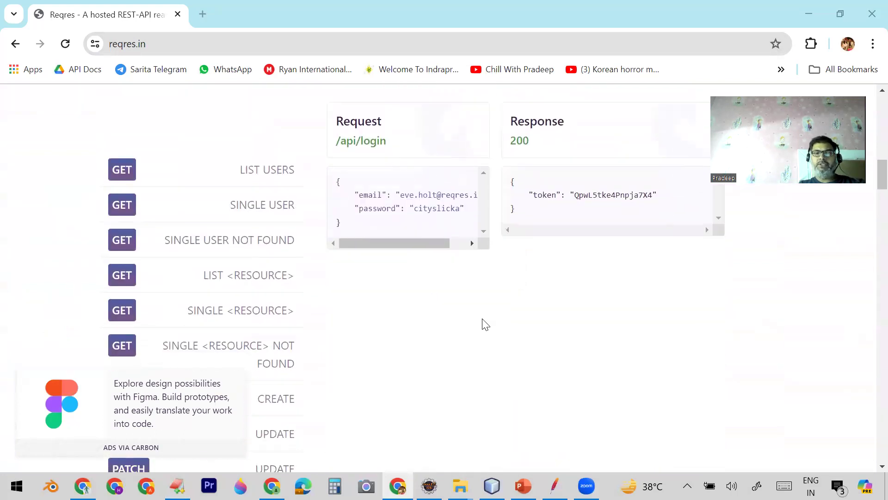
{"action": "scroll", "coordinate": [485, 324], "scroll_direction": "down", "scroll_amount": 3}
{"action": "scroll", "coordinate": [483, 322], "scroll_direction": "down", "scroll_amount": 5}
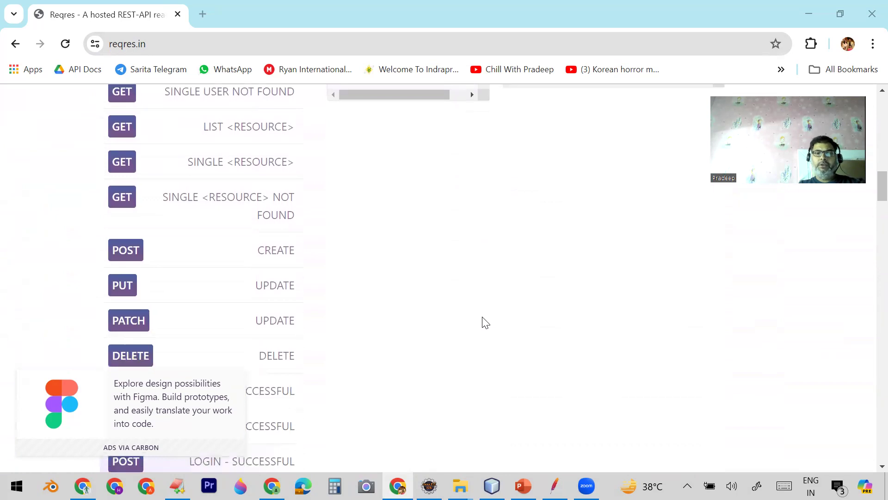
{"action": "scroll", "coordinate": [469, 294], "scroll_direction": "up", "scroll_amount": 12}
{"action": "scroll", "coordinate": [467, 289], "scroll_direction": "up", "scroll_amount": 10}
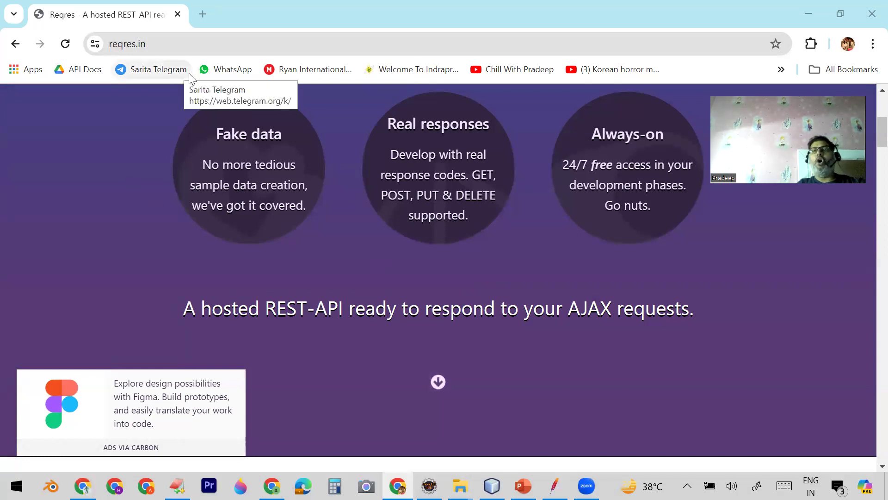
{"action": "scroll", "coordinate": [482, 300], "scroll_direction": "down", "scroll_amount": 10}
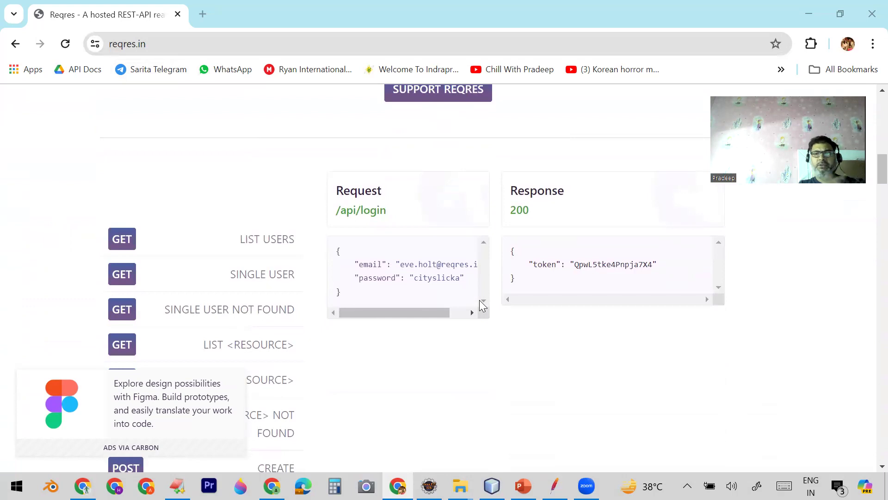
{"action": "scroll", "coordinate": [472, 305], "scroll_direction": "up", "scroll_amount": 12}
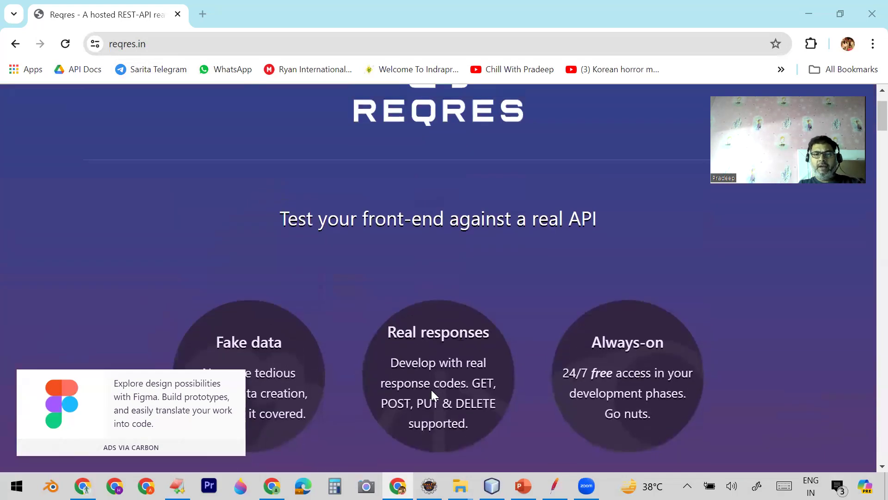
Step: Switch to JMeter and add an HTTP Request sampler to the First_TG thread group
{"action": "left_click", "coordinate": [177, 486]}
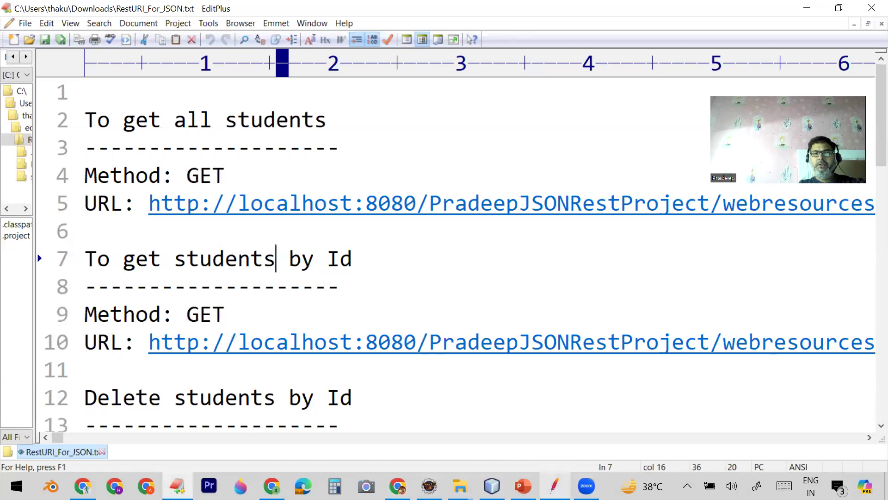
{"action": "left_click", "coordinate": [554, 486]}
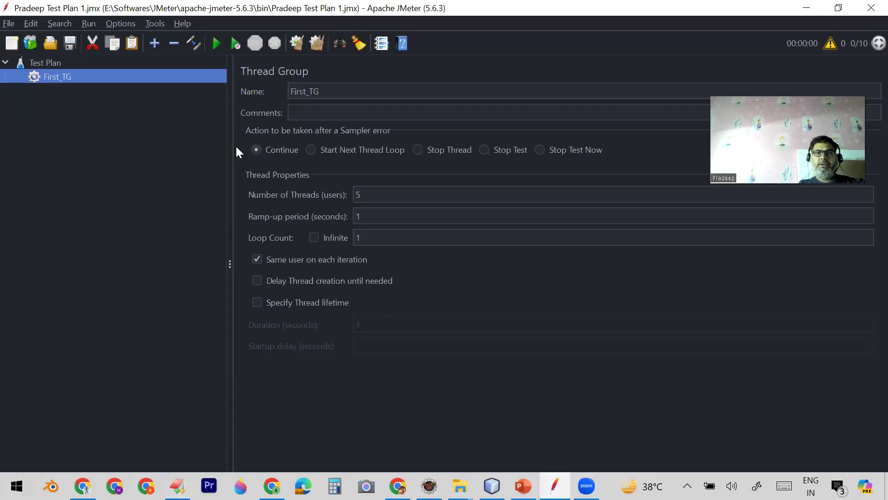
{"action": "right_click", "coordinate": [53, 78]}
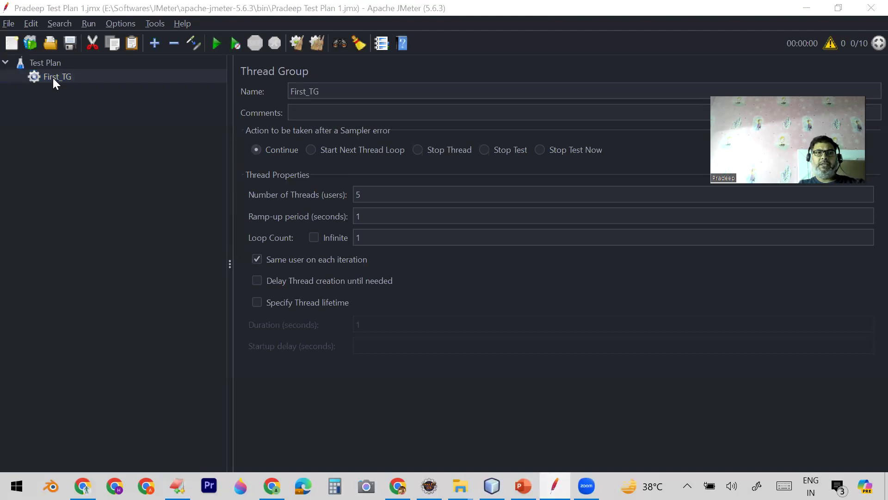
{"action": "double_click", "coordinate": [360, 194]}
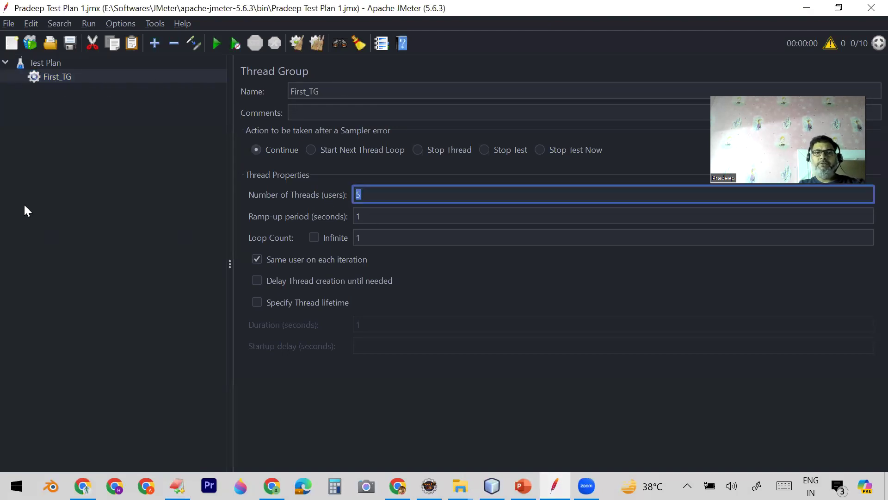
{"action": "right_click", "coordinate": [50, 77]}
{"action": "mouse_move", "coordinate": [99, 87]}
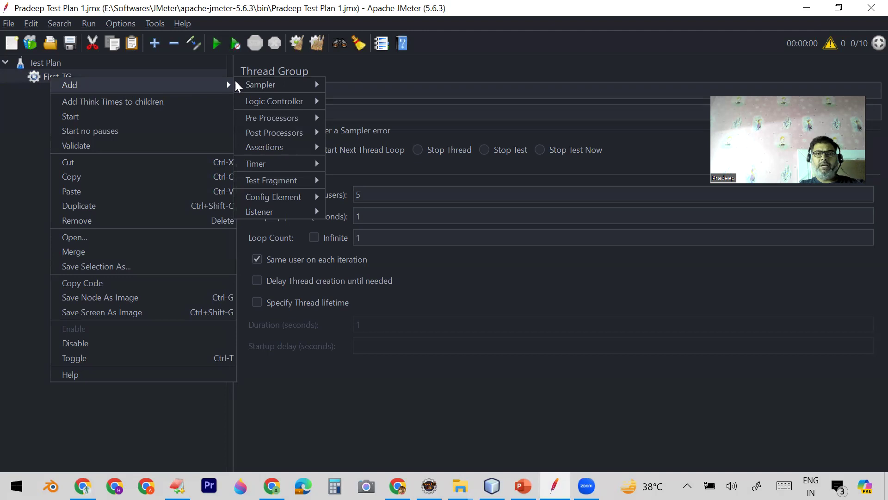
{"action": "mouse_move", "coordinate": [245, 86]}
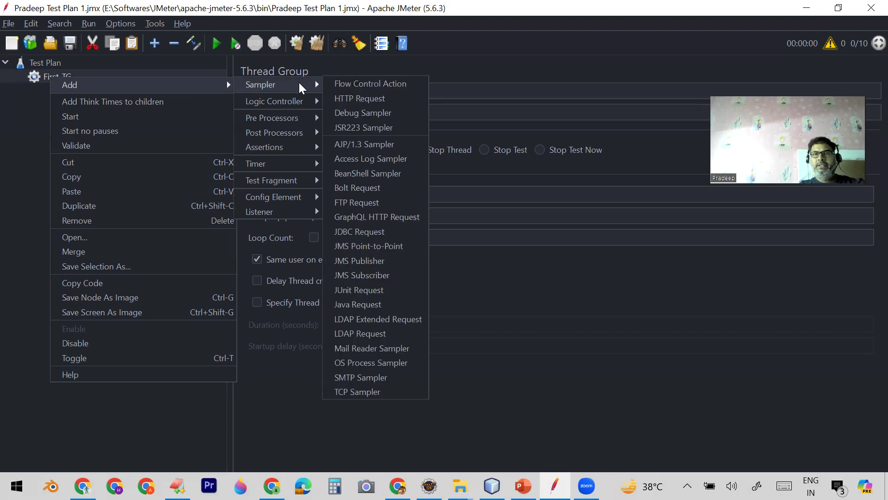
{"action": "left_click", "coordinate": [350, 98]}
Step: Rename the new HTTP Request sampler as GetAllStudents
{"action": "left_click_drag", "start_coordinate": [355, 94], "coordinate": [288, 93]}
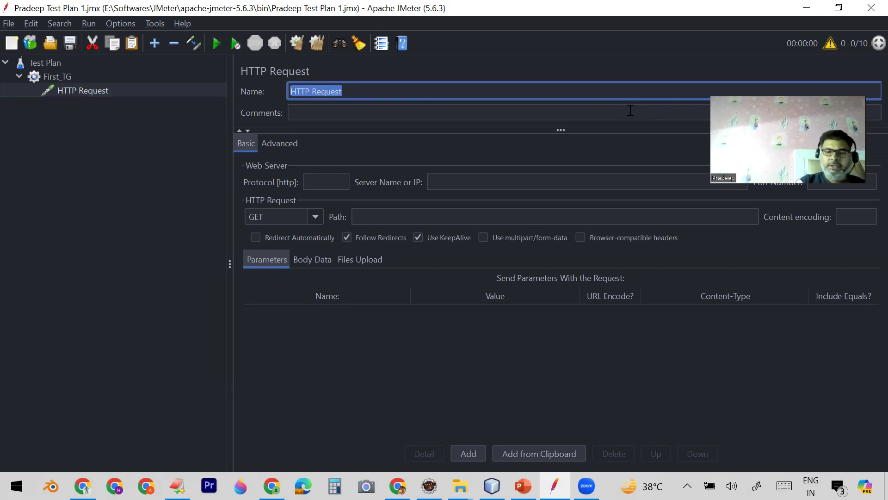
{"action": "type", "text": "GetAllStu"}
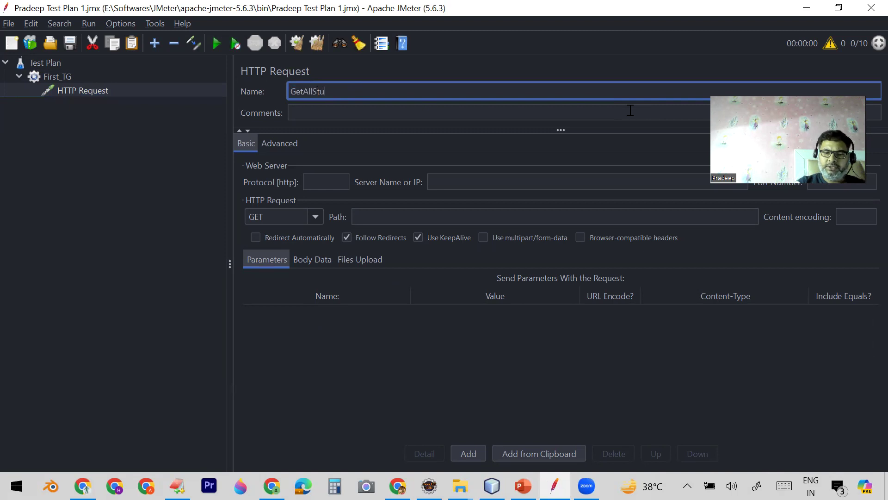
{"action": "type", "text": "dents"}
{"action": "left_click", "coordinate": [51, 234]}
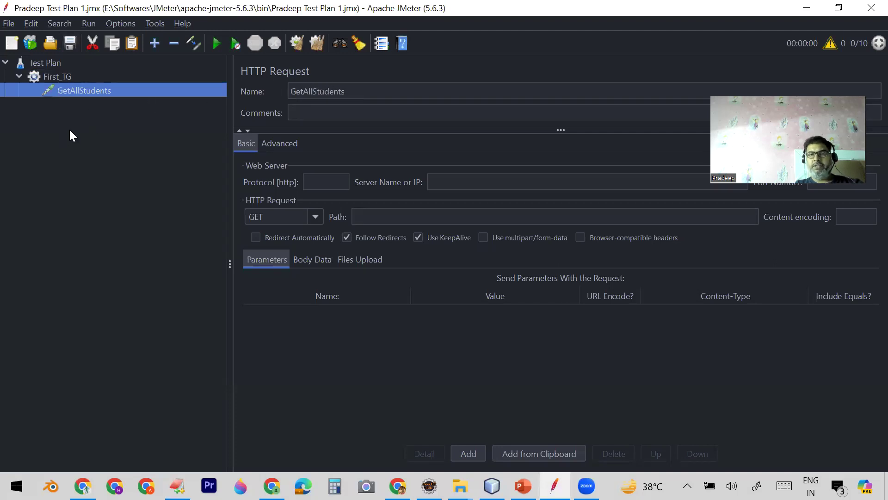
Step: Open the /api/login endpoint from reqres.in in a new Chrome tab and examine the protocol in its full address
{"action": "left_click", "coordinate": [317, 182]}
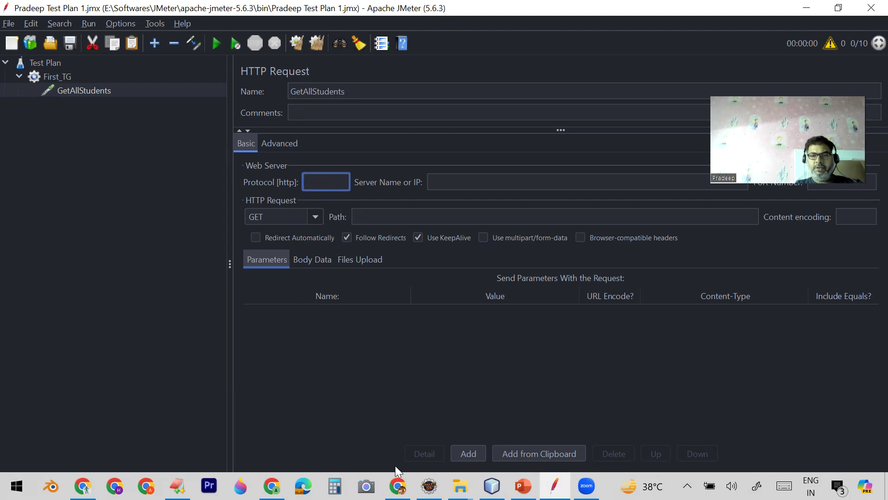
{"action": "key", "text": "alt+Tab"}
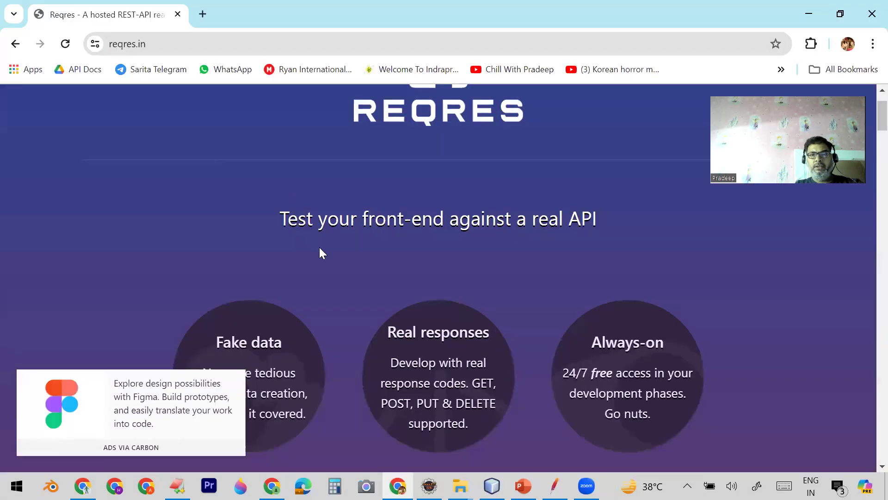
{"action": "scroll", "coordinate": [320, 247], "scroll_direction": "down", "scroll_amount": 10}
{"action": "scroll", "coordinate": [323, 254], "scroll_direction": "down", "scroll_amount": 1}
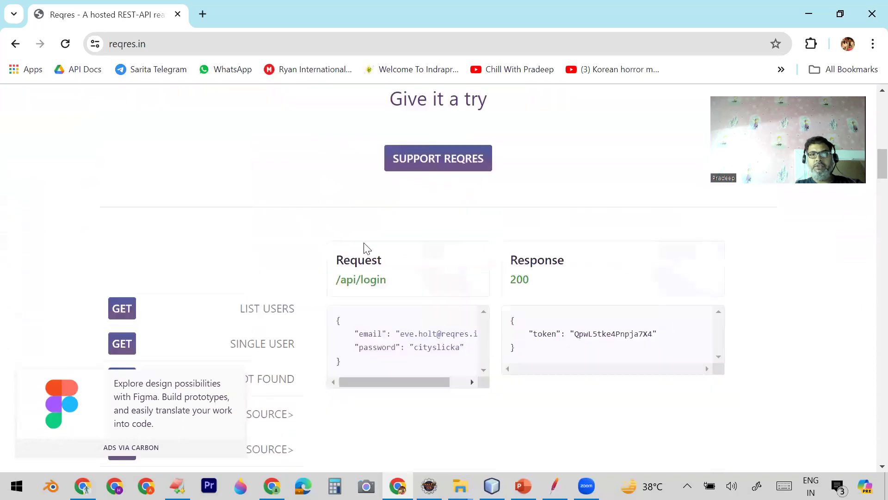
{"action": "middle_click", "coordinate": [360, 285]}
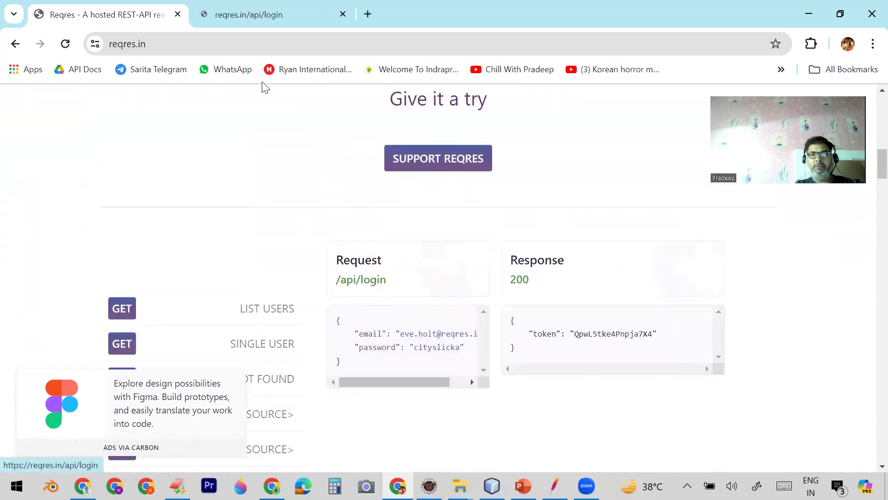
{"action": "left_click", "coordinate": [274, 8]}
{"action": "left_click", "coordinate": [231, 42]}
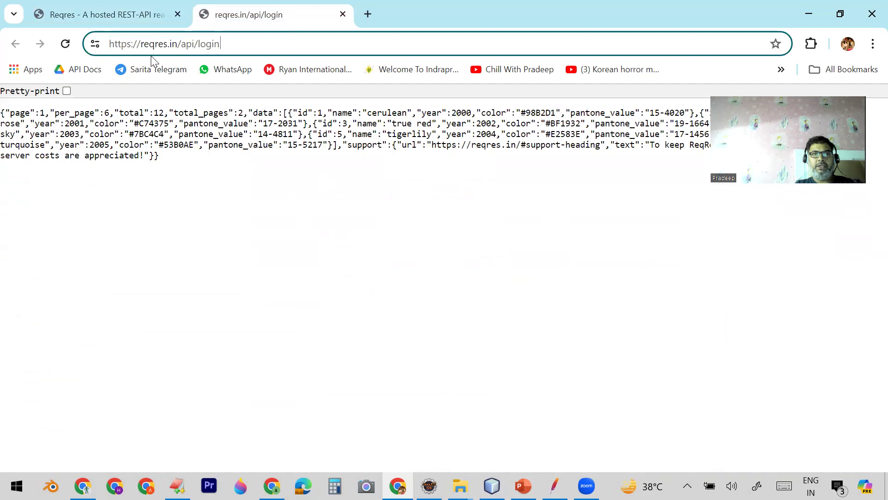
{"action": "left_click_drag", "start_coordinate": [127, 45], "coordinate": [133, 45]}
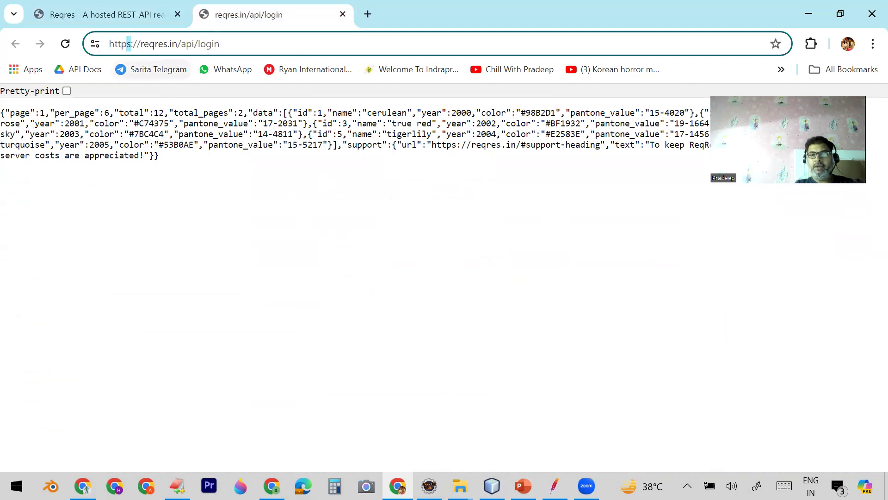
Step: Switch to JMeter, try https as the protocol of the GetAllStudents request, and clear the value again
{"action": "left_click", "coordinate": [554, 485]}
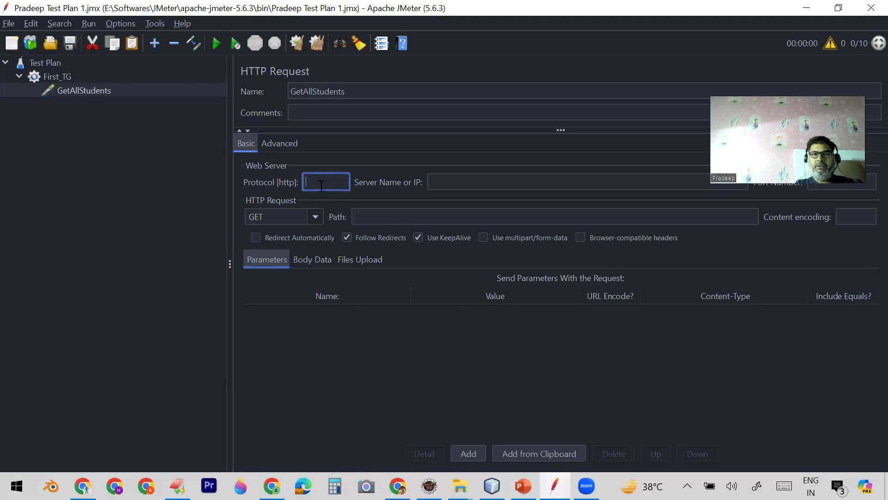
{"action": "type", "text": "https"}
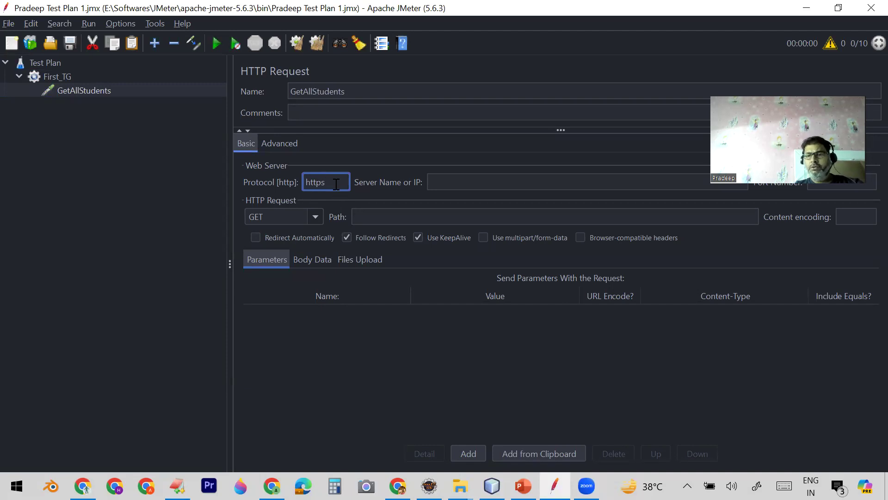
{"action": "key", "text": "BackSpace"}
{"action": "key", "text": "BackSpace"}
{"action": "key", "text": "BackSpace"}
{"action": "key", "text": "BackSpace"}
{"action": "key", "text": "BackSpace"}
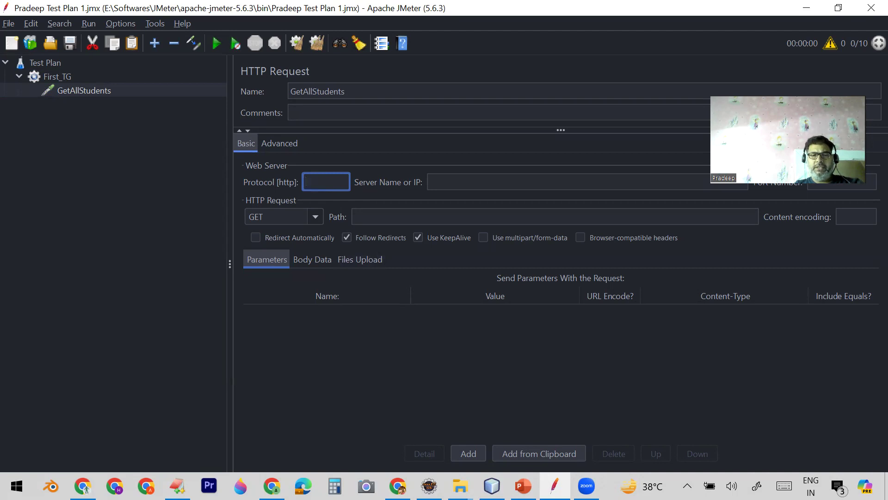
Step: Copy localhost from the get-all-students URL in EditPlus and paste it as the server name of the GetAllStudents request in JMeter
{"action": "key", "text": "alt+Tab"}
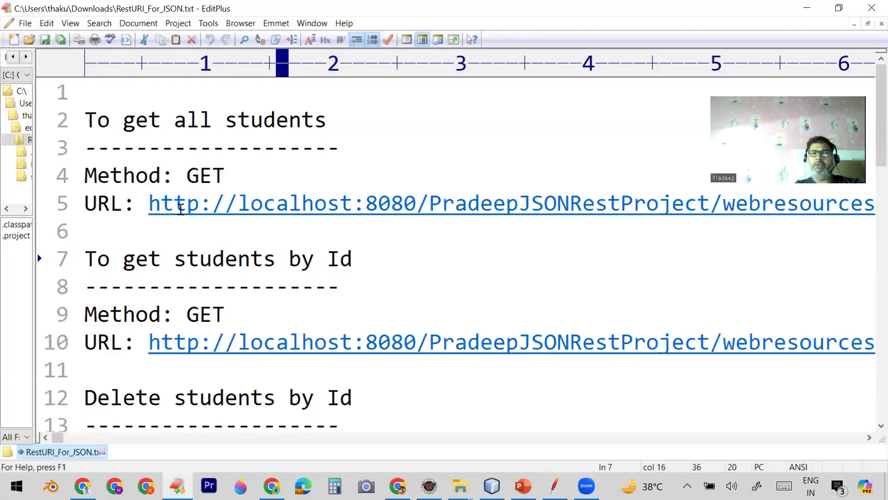
{"action": "double_click", "coordinate": [271, 203]}
{"action": "key", "text": "ctrl+c"}
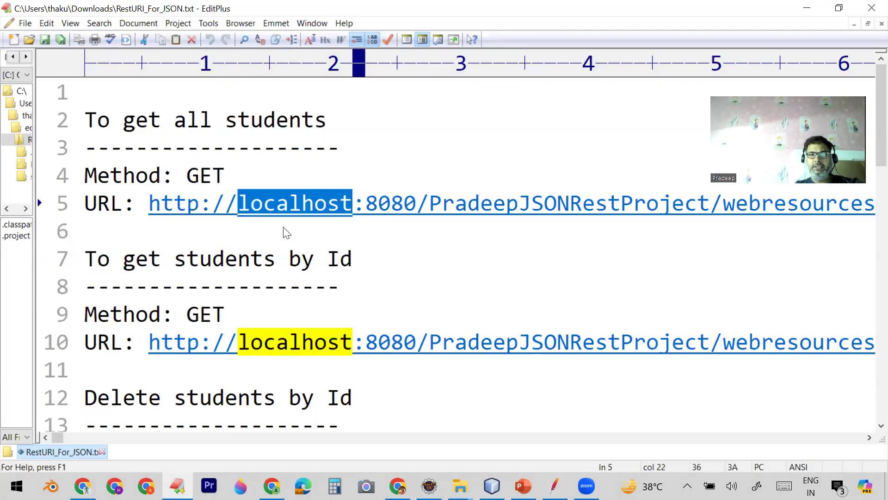
{"action": "key", "text": "alt+Tab"}
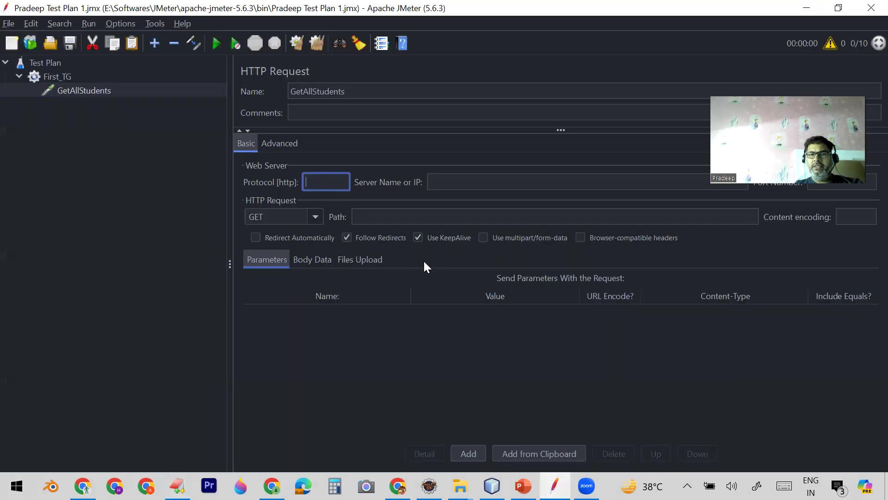
{"action": "left_click", "coordinate": [449, 181]}
{"action": "key", "text": "ctrl+v"}
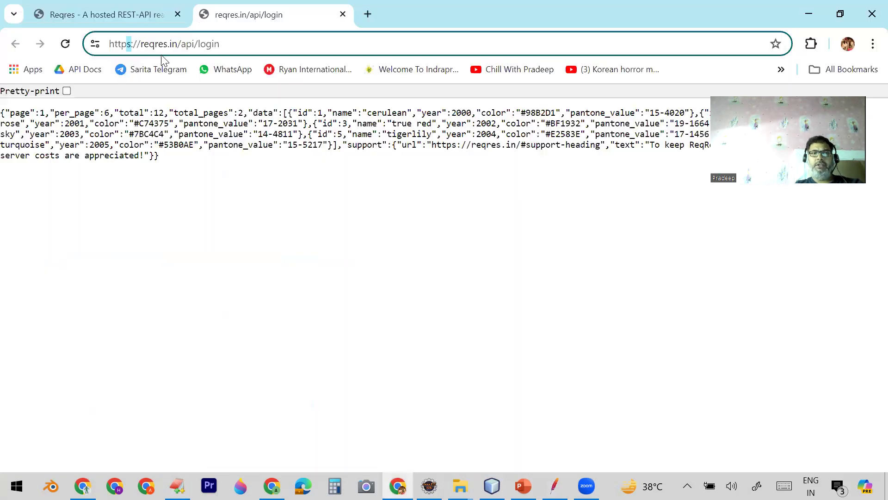
Step: Examine the host name in the full reqres.in address in Chrome and compare it with the host and port of the get-all-students URL in EditPlus
{"action": "key", "text": "alt+Tab"}
{"action": "left_click", "coordinate": [131, 15]}
{"action": "left_click", "coordinate": [206, 44]}
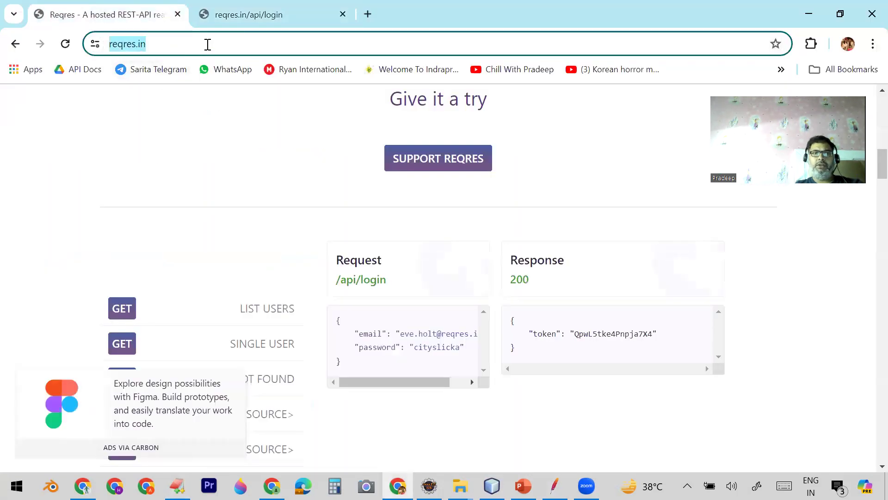
{"action": "left_click", "coordinate": [214, 43]}
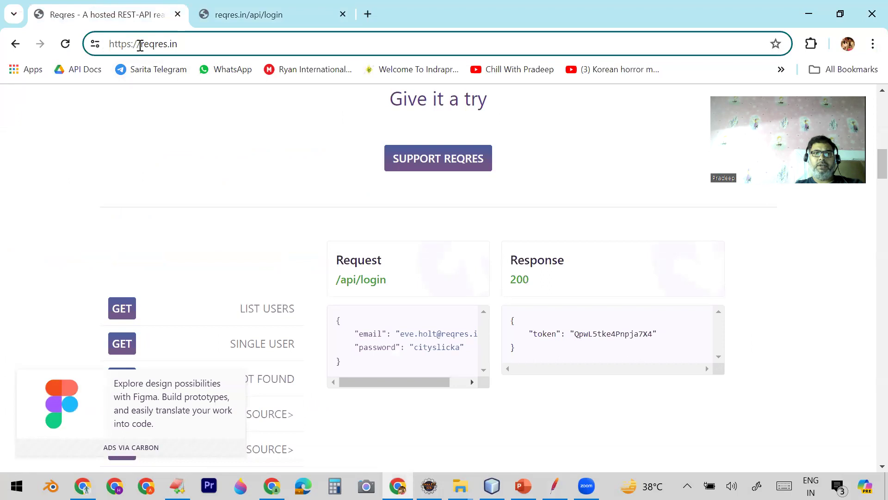
{"action": "left_click_drag", "start_coordinate": [143, 45], "coordinate": [179, 53]}
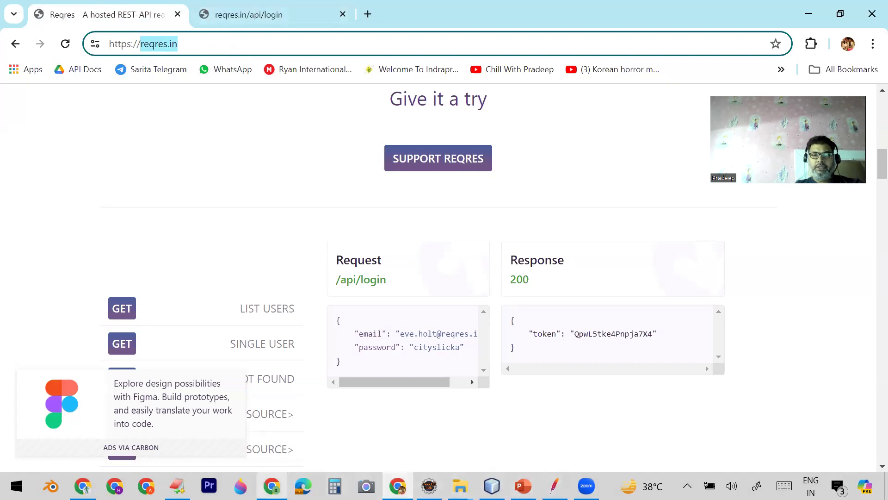
{"action": "left_click", "coordinate": [177, 485]}
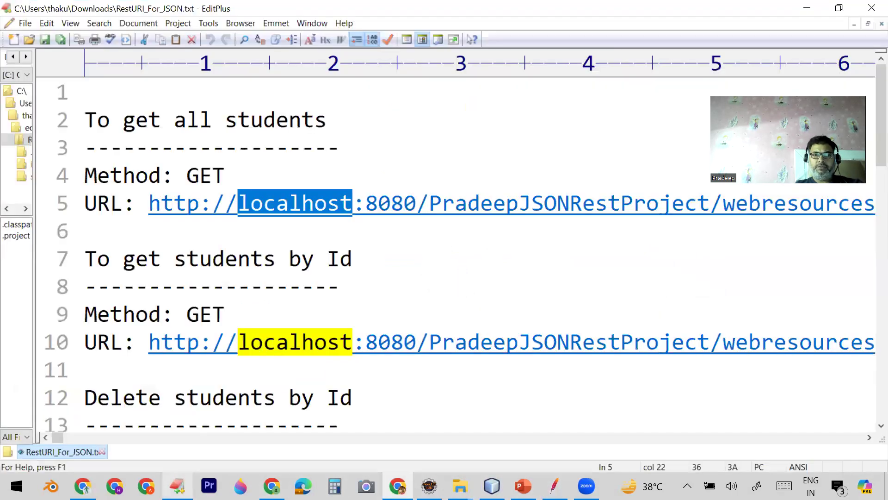
{"action": "left_click", "coordinate": [391, 203]}
{"action": "double_click", "coordinate": [392, 205]}
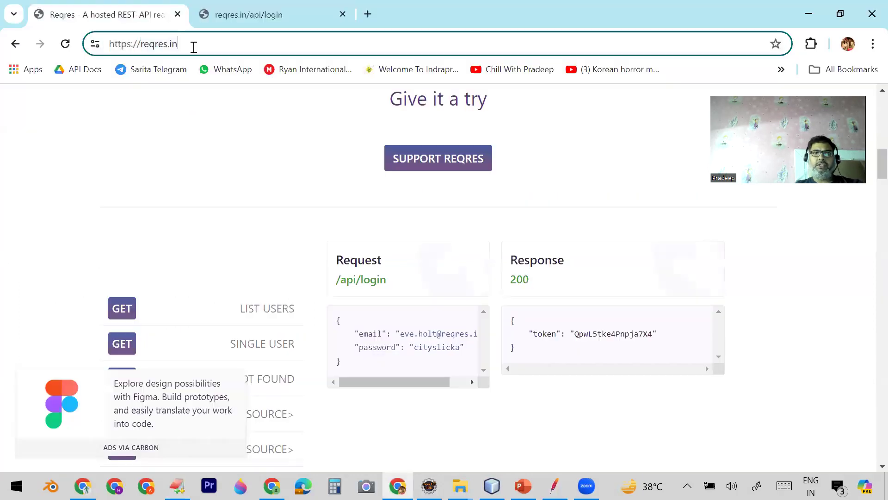
{"action": "key", "text": "alt+Tab"}
{"action": "left_click_drag", "start_coordinate": [141, 45], "coordinate": [179, 43]}
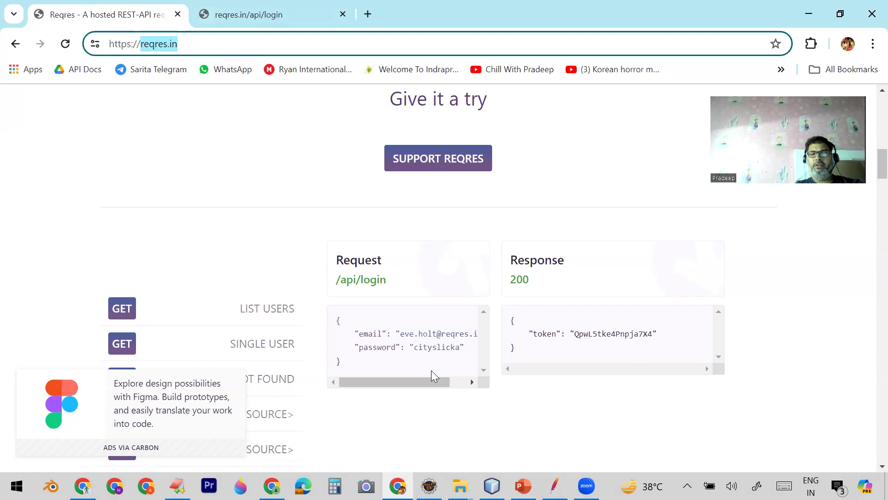
Step: Switch to JMeter, set the port number of the GetAllStudents request to 8080, and keep GET as its method
{"action": "left_click", "coordinate": [554, 486]}
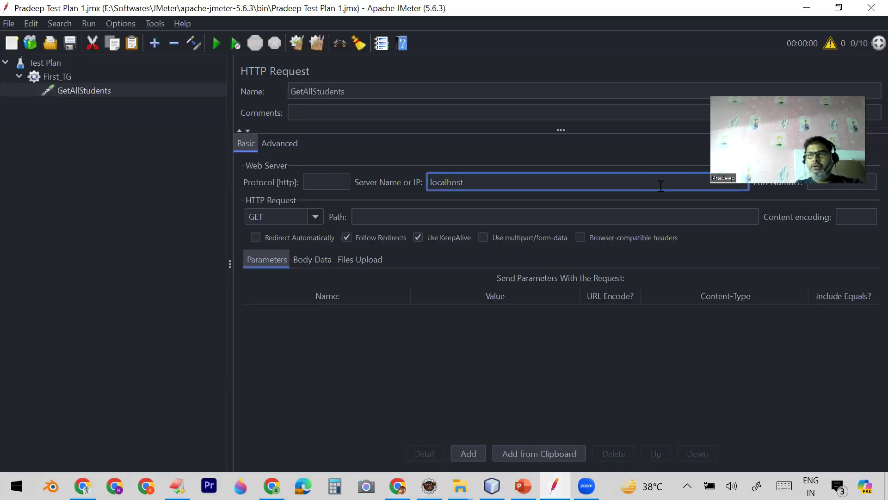
{"action": "left_click", "coordinate": [824, 179]}
{"action": "type", "text": "8080"}
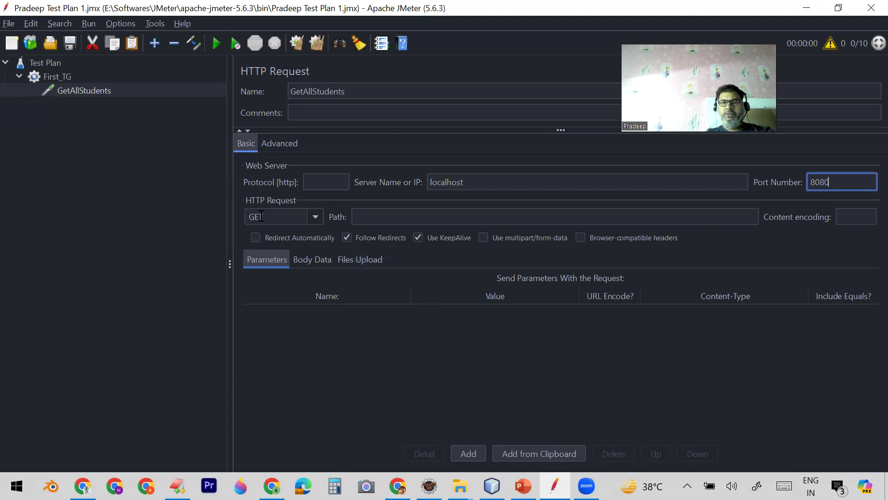
{"action": "left_click", "coordinate": [314, 219]}
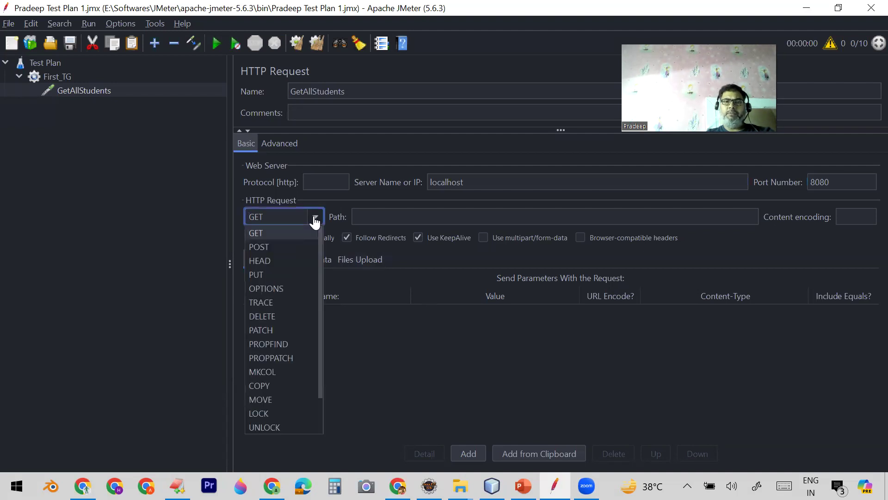
{"action": "left_click", "coordinate": [315, 220]}
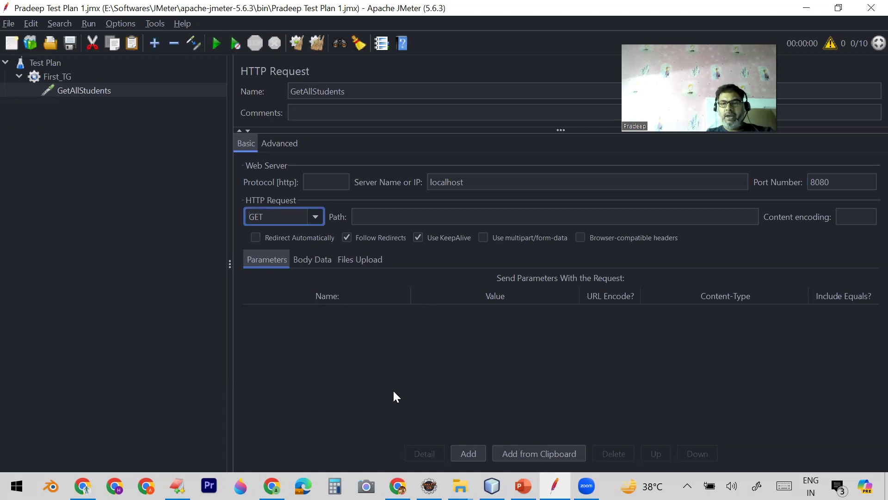
Step: Copy /PradeepJSONRestProject/webresources/com.org.stu.student from the get-all-students URL in EditPlus and paste it as the path of the GetAllStudents request in JMeter
{"action": "left_click", "coordinate": [177, 486]}
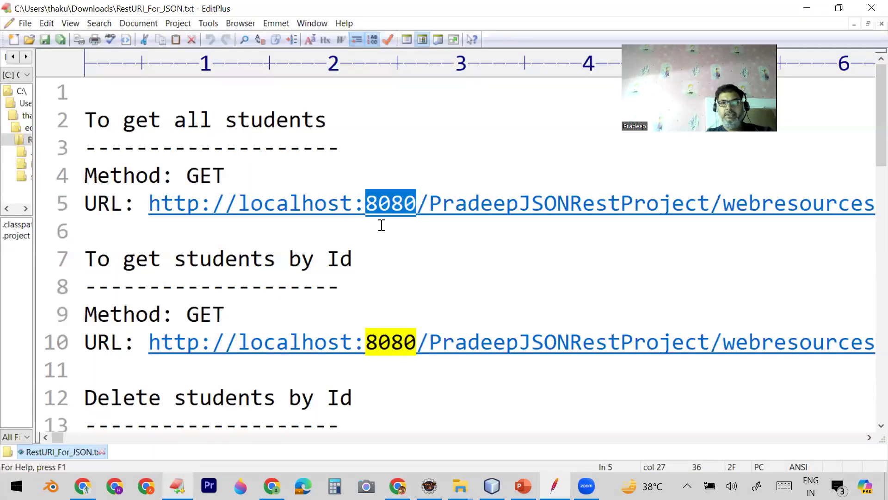
{"action": "left_click_drag", "start_coordinate": [419, 202], "coordinate": [866, 198]}
{"action": "key", "text": "ctrl+c"}
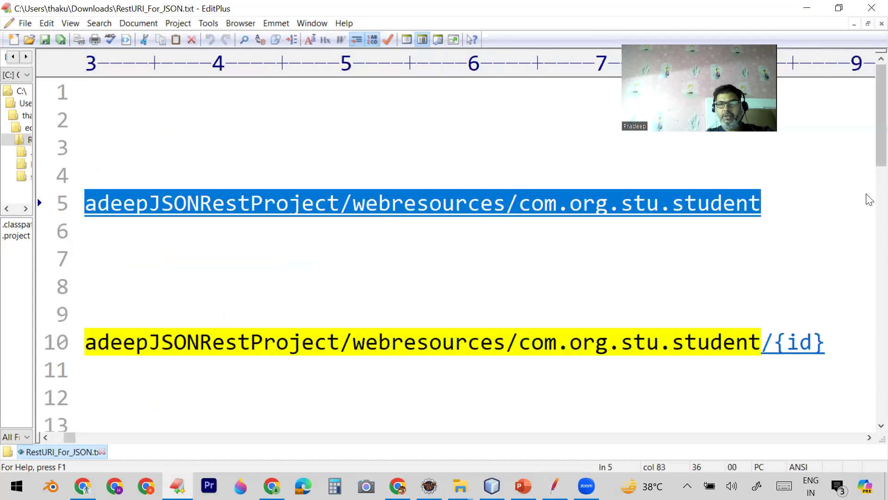
{"action": "left_click", "coordinate": [555, 486]}
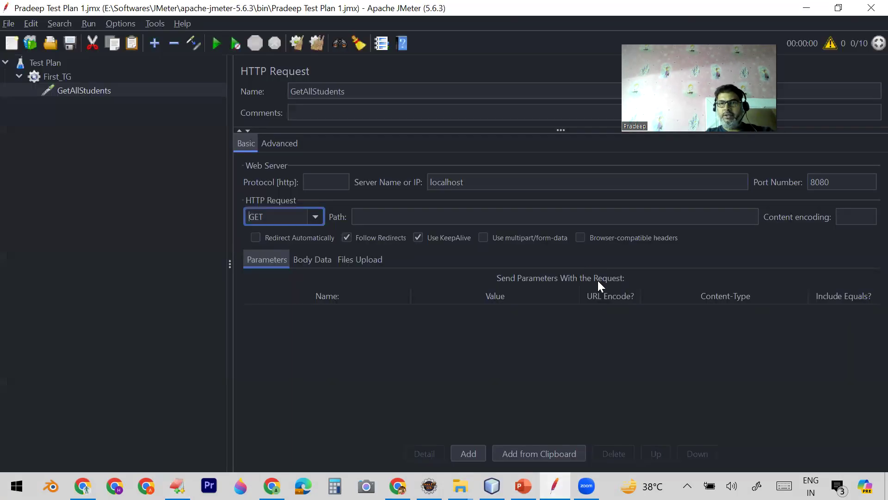
{"action": "left_click", "coordinate": [378, 215]}
{"action": "key", "text": "ctrl+v"}
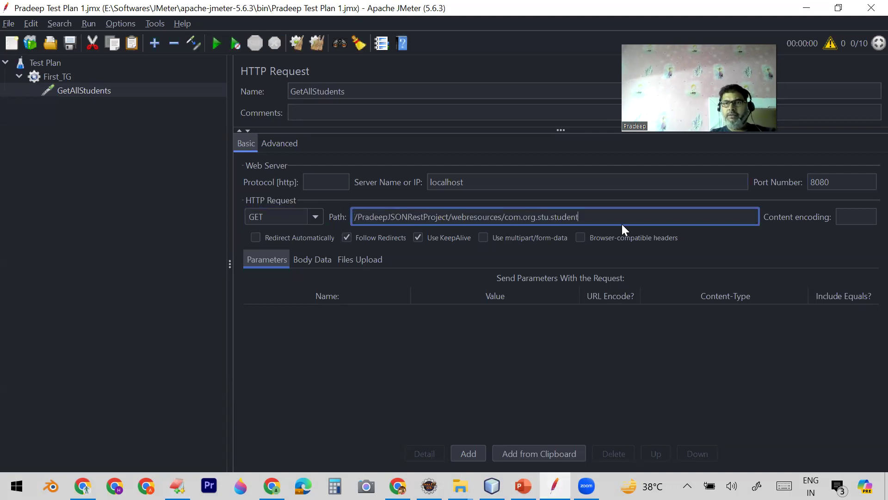
{"action": "left_click_drag", "start_coordinate": [473, 182], "coordinate": [428, 182]}
{"action": "left_click_drag", "start_coordinate": [595, 217], "coordinate": [360, 224]}
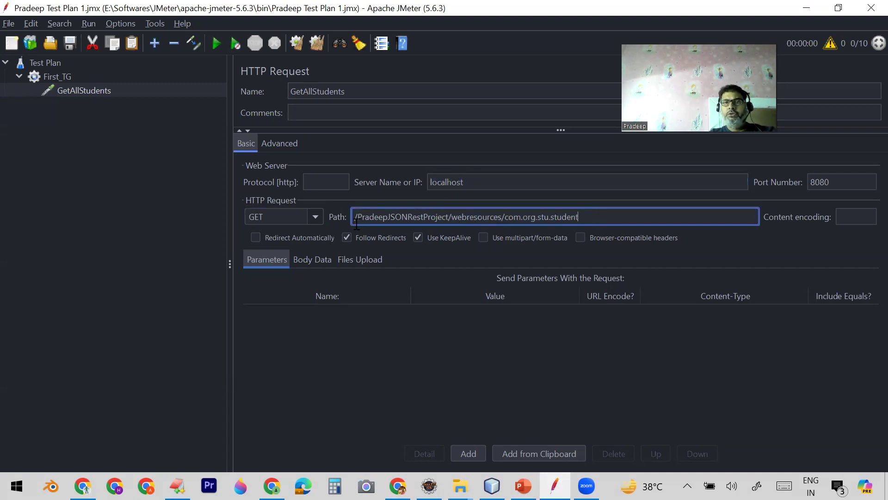
{"action": "key", "text": "ctrl+a"}
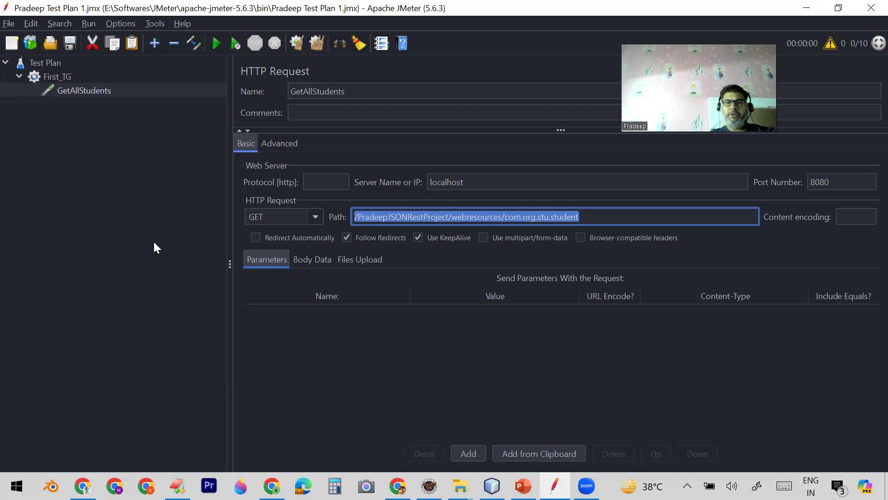
{"action": "left_click", "coordinate": [174, 237]}
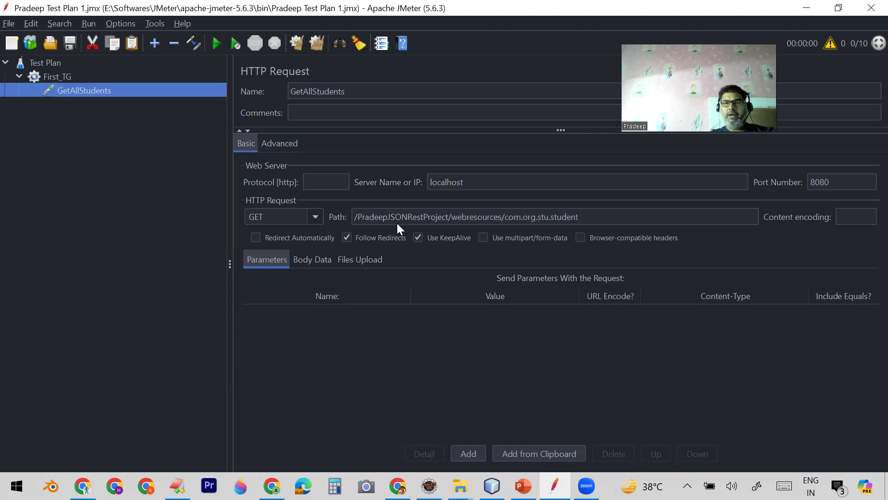
Step: Add a View Results Tree listener to the Test Plan
{"action": "left_click", "coordinate": [53, 62]}
{"action": "right_click", "coordinate": [54, 62]}
{"action": "mouse_move", "coordinate": [123, 69]}
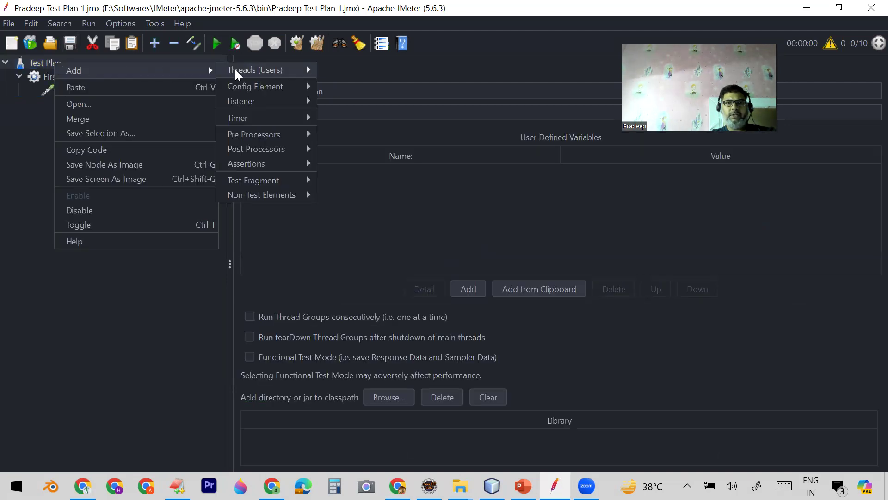
{"action": "mouse_move", "coordinate": [235, 70]}
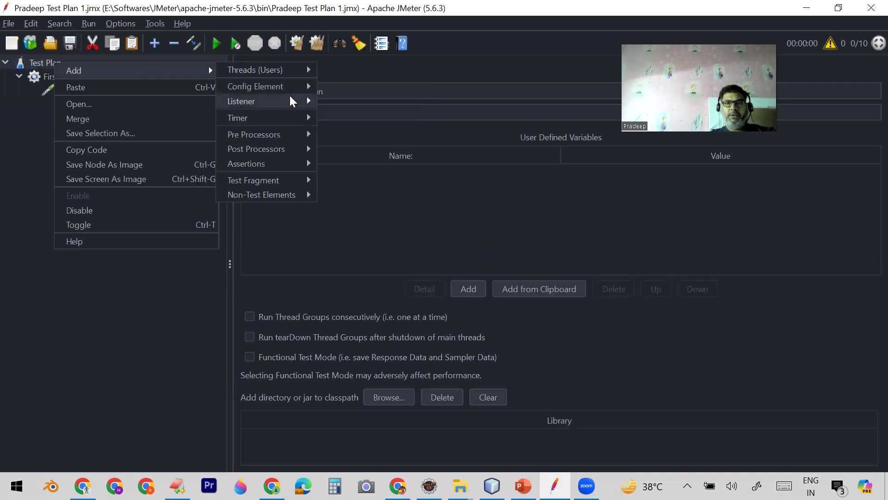
{"action": "mouse_move", "coordinate": [291, 101]}
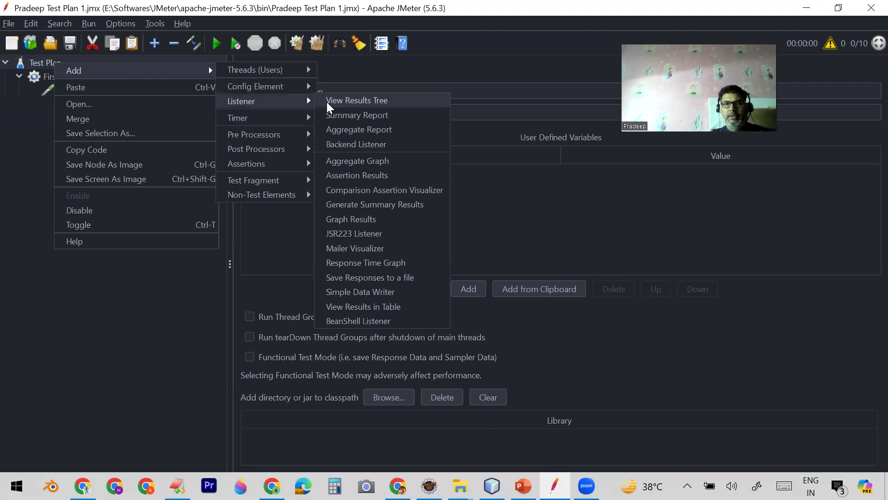
{"action": "left_click", "coordinate": [344, 100]}
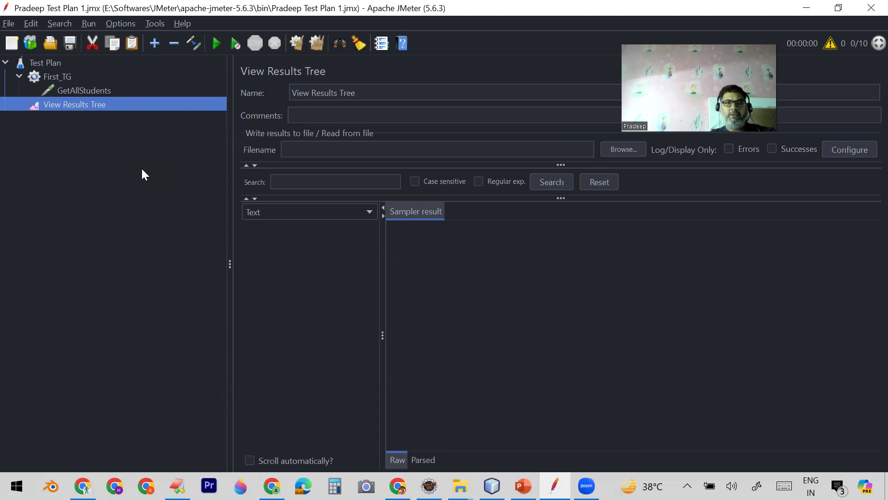
Step: Run the test plan and view the sampler result of each GetAllStudents sample in View Results Tree
{"action": "left_click", "coordinate": [215, 42]}
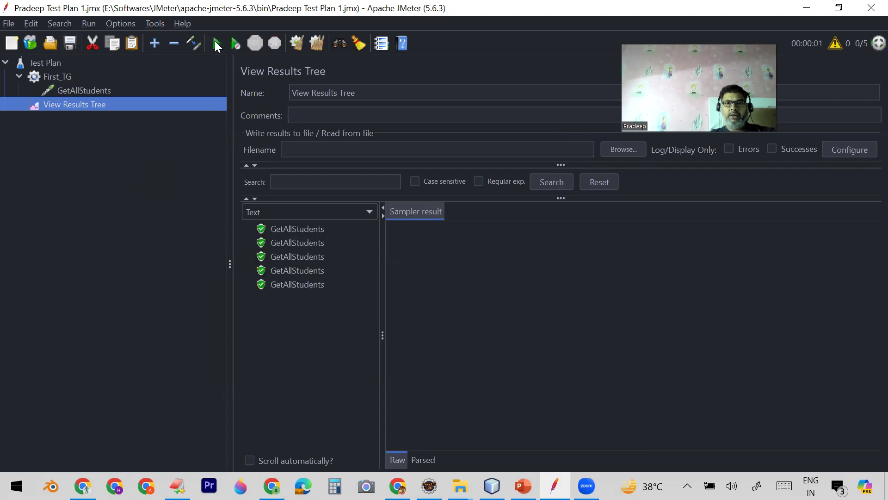
{"action": "left_click", "coordinate": [282, 229]}
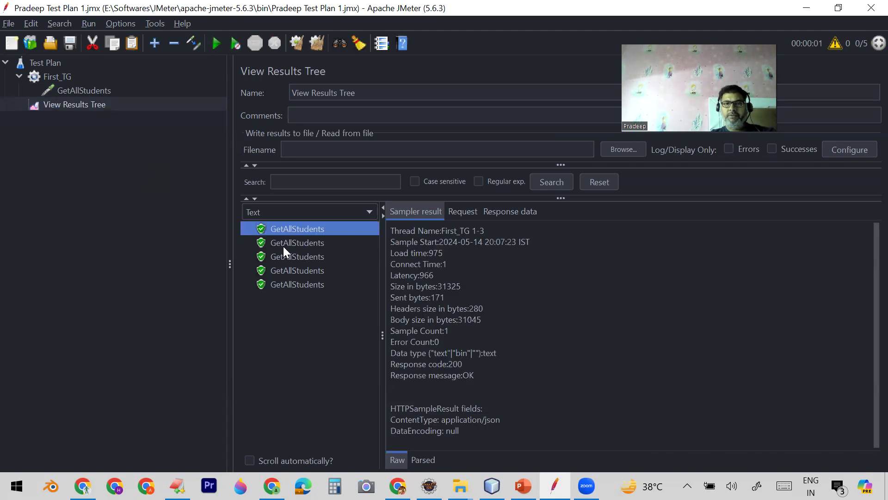
{"action": "left_click", "coordinate": [283, 244]}
{"action": "left_click", "coordinate": [287, 257]}
{"action": "left_click", "coordinate": [288, 270]}
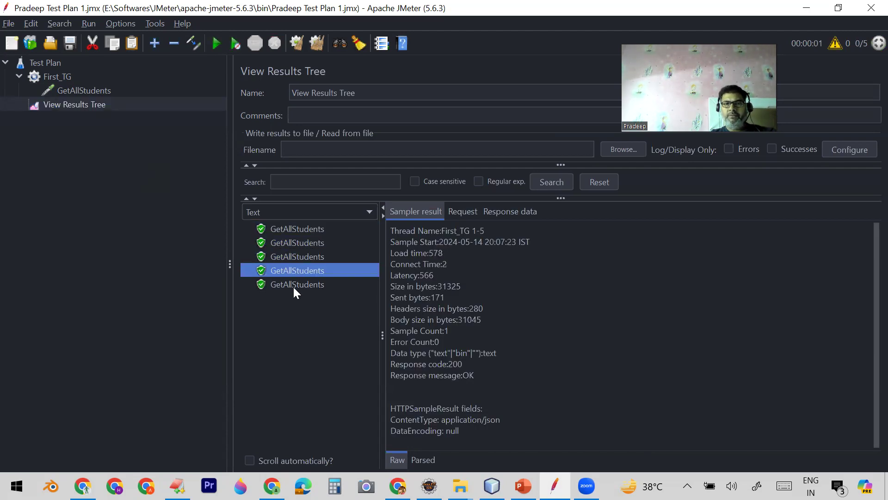
{"action": "left_click", "coordinate": [293, 285]}
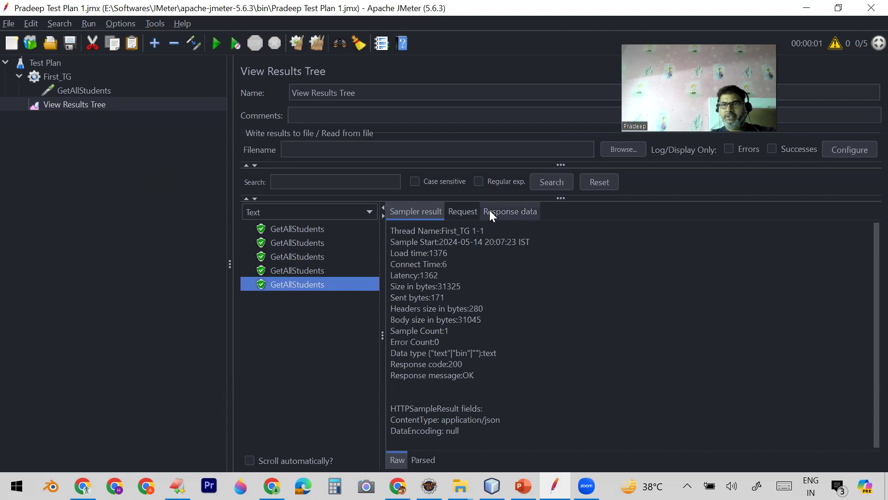
Step: Examine the request body and the response body of the last GetAllStudents sample
{"action": "left_click", "coordinate": [462, 209]}
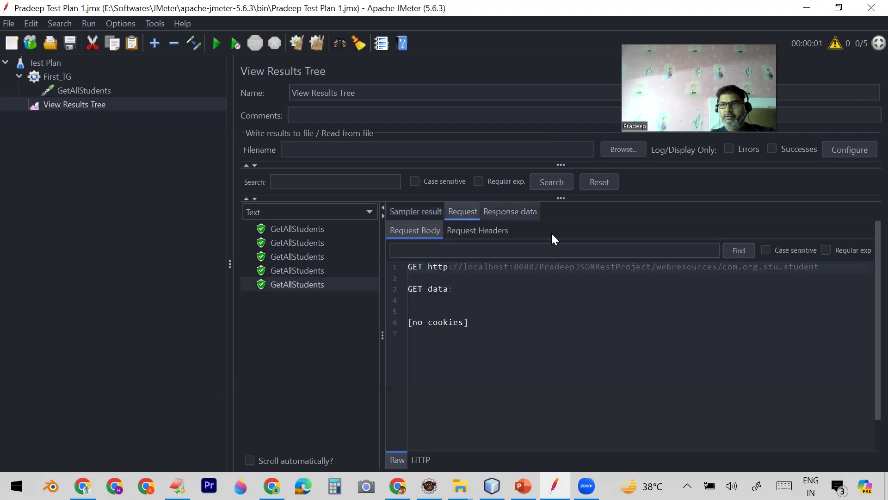
{"action": "left_click", "coordinate": [512, 212]}
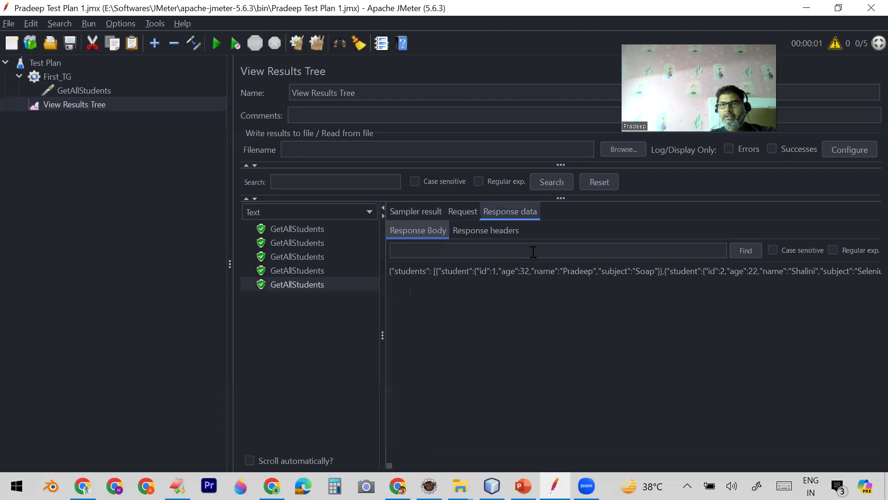
{"action": "triple_click", "coordinate": [566, 270]}
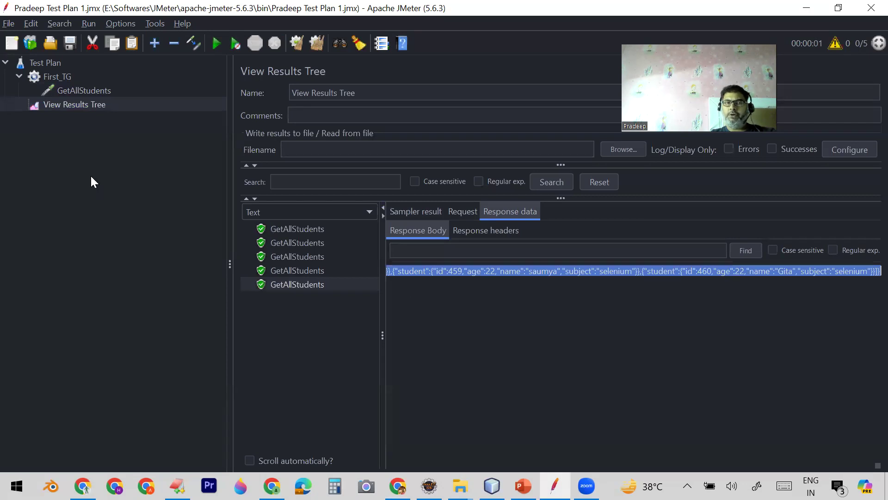
{"action": "left_click", "coordinate": [66, 76]}
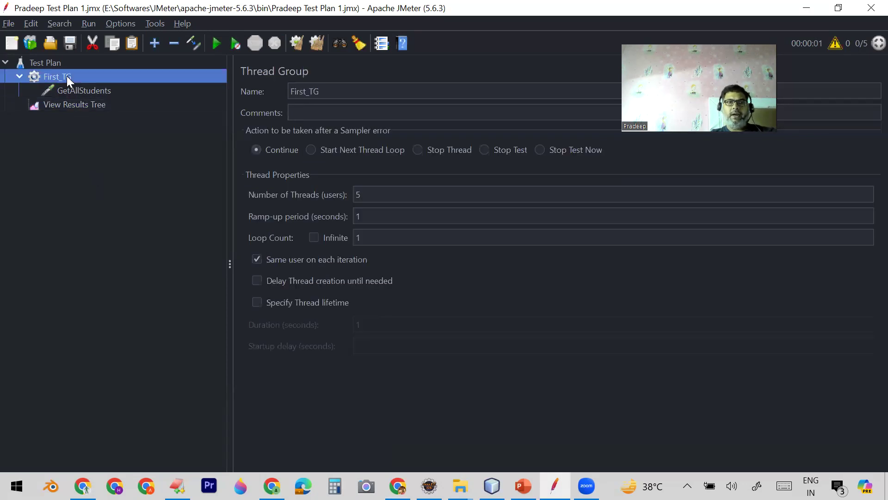
{"action": "right_click", "coordinate": [66, 76]}
{"action": "mouse_move", "coordinate": [152, 83]}
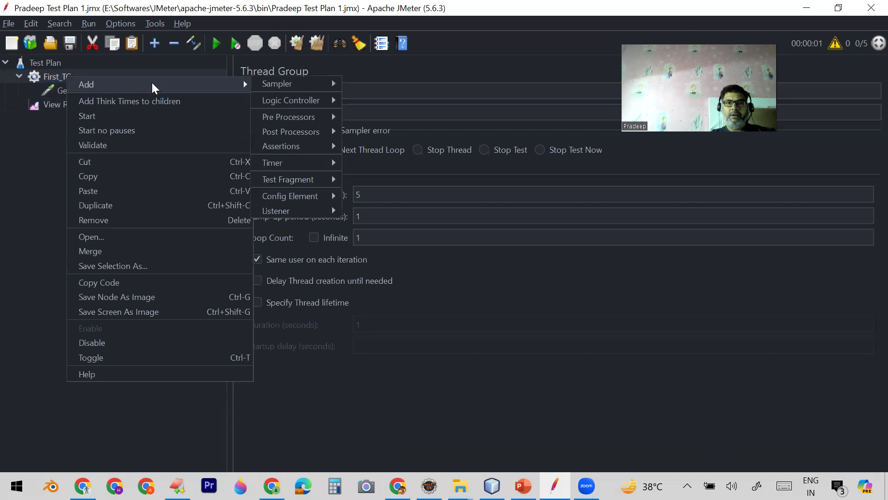
{"action": "mouse_move", "coordinate": [272, 82]}
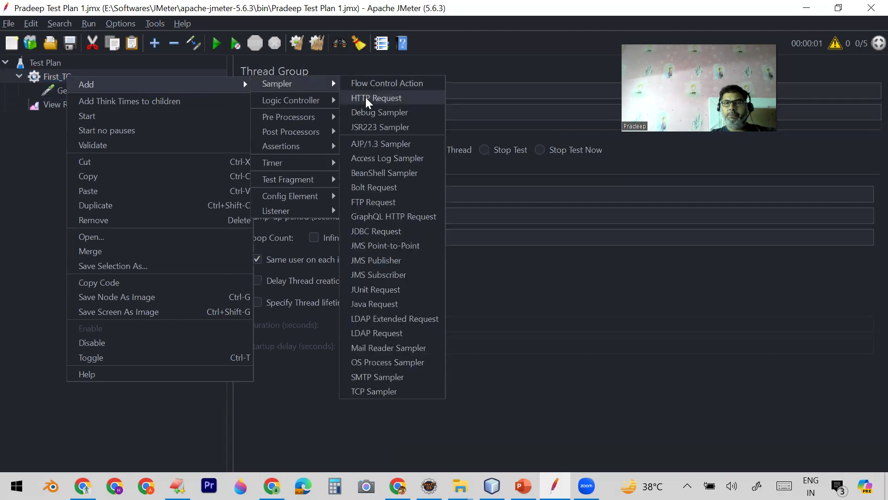
{"action": "left_click", "coordinate": [20, 164]}
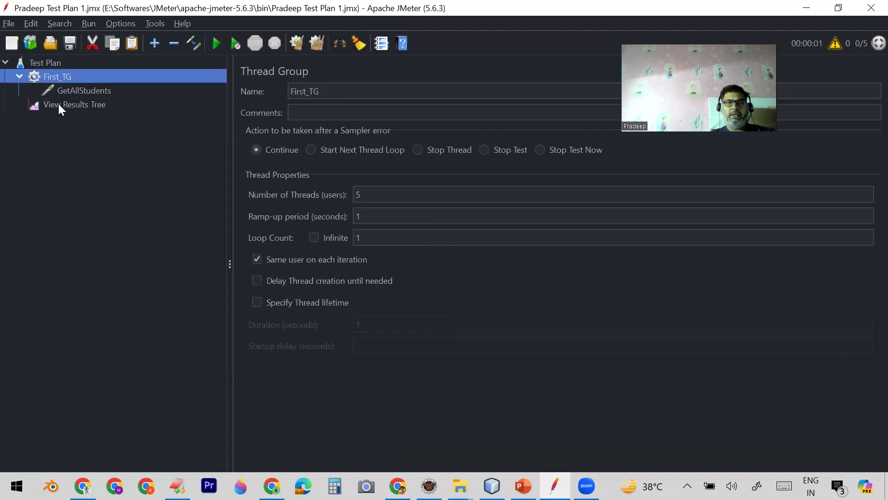
Step: Duplicate the GetAllStudents request within First_TG and open the copy
{"action": "left_click", "coordinate": [76, 89]}
{"action": "right_click", "coordinate": [76, 89]}
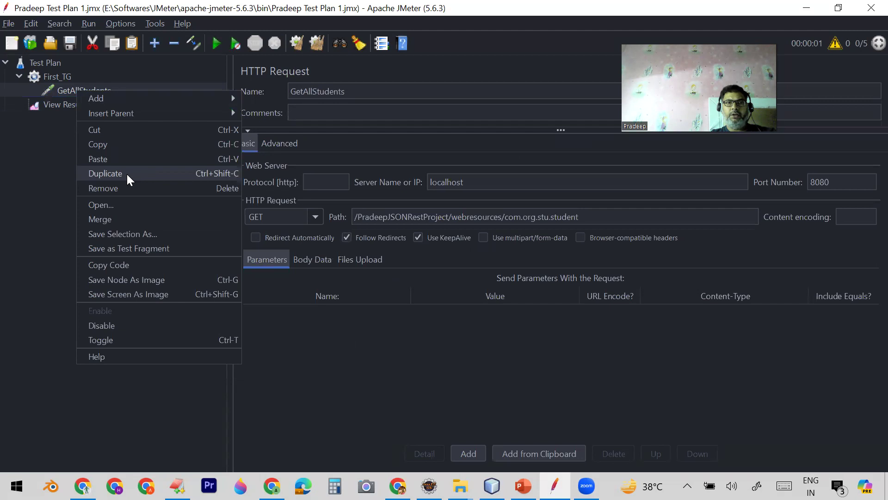
{"action": "left_click", "coordinate": [127, 173]}
{"action": "left_click", "coordinate": [85, 105]}
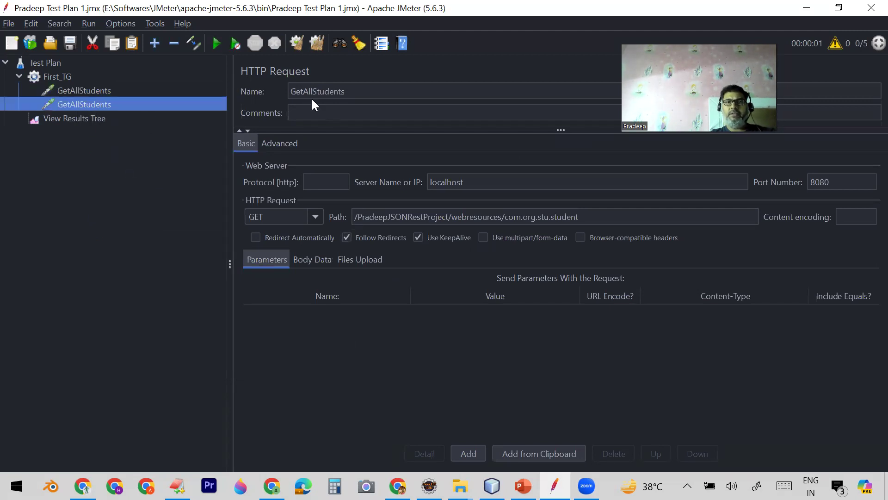
Step: Rename the duplicated request as Get Students By Id
{"action": "left_click", "coordinate": [360, 93]}
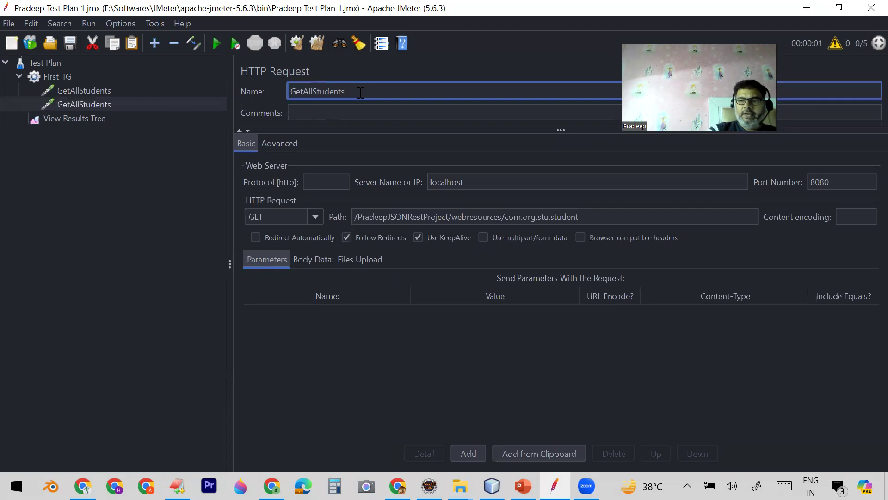
{"action": "key", "text": "BackSpace"}
{"action": "key", "text": "BackSpace"}
{"action": "key", "text": "BackSpace"}
{"action": "key", "text": "BackSpace"}
{"action": "key", "text": "BackSpace"}
{"action": "key", "text": "BackSpace"}
{"action": "key", "text": "BackSpace"}
{"action": "key", "text": "BackSpace"}
{"action": "key", "text": "BackSpace"}
{"action": "key", "text": "BackSpace"}
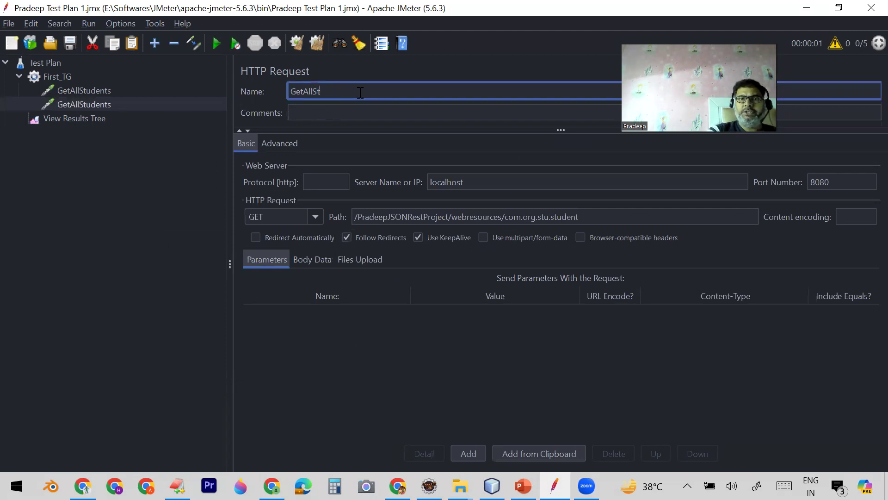
{"action": "key", "text": "BackSpace"}
{"action": "key", "text": "BackSpace"}
{"action": "type", "text": "t Students By Id"}
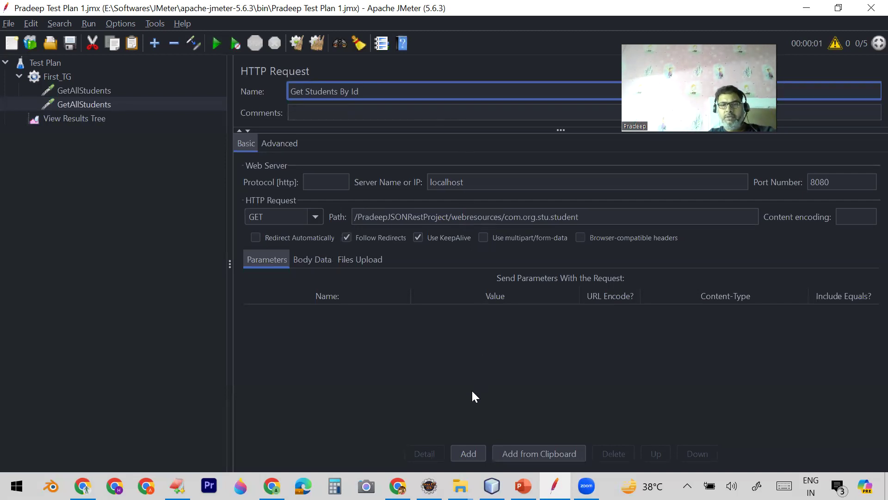
Step: Switch to RestURI_For_JSON.txt in EditPlus and read the full URL given for getting students by Id
{"action": "key", "text": "alt+Tab"}
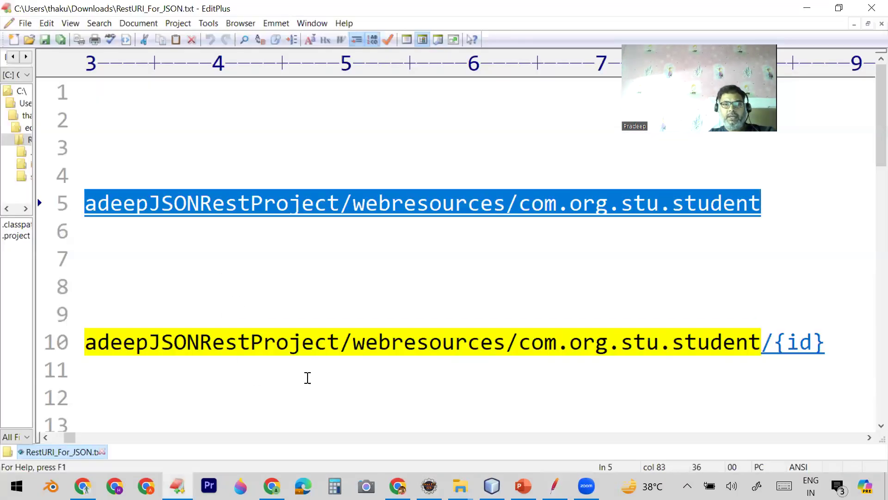
{"action": "key", "text": "alt+Tab"}
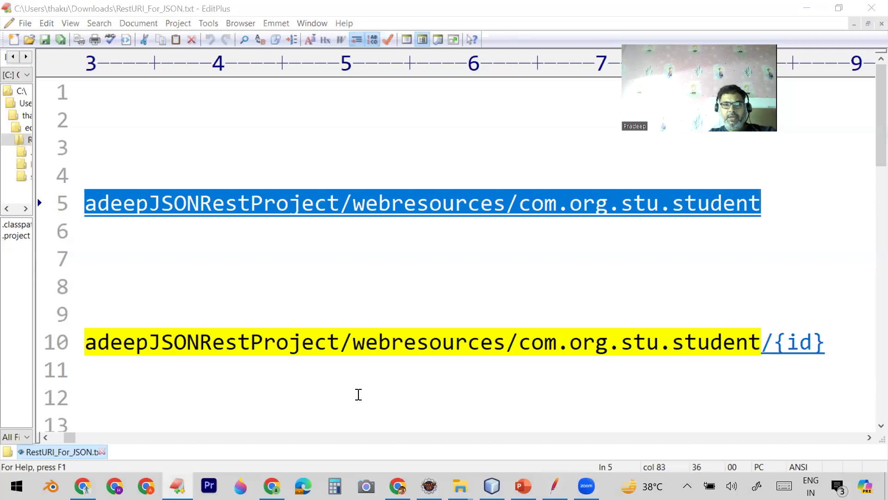
{"action": "left_click", "coordinate": [54, 438]}
{"action": "scroll", "coordinate": [311, 213], "scroll_direction": "down", "scroll_amount": 2}
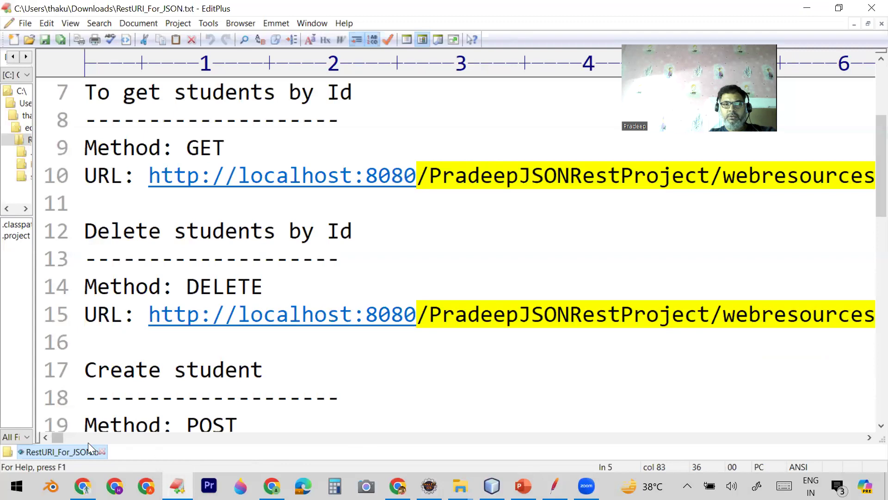
{"action": "left_click_drag", "start_coordinate": [59, 440], "coordinate": [71, 438]}
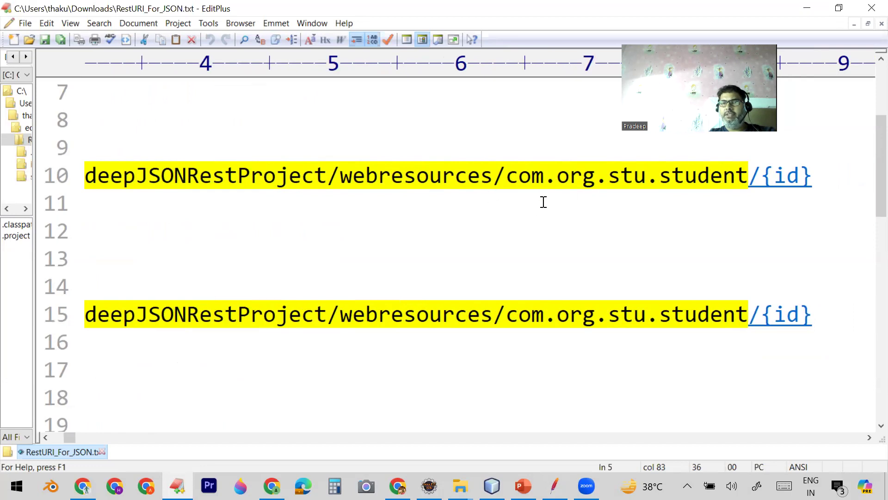
Step: Return to JMeter, append /4 to the path of the Get Students By Id request, and save the test plan
{"action": "key", "text": "alt+Tab"}
{"action": "left_click", "coordinate": [587, 216]}
{"action": "type", "text": "/"}
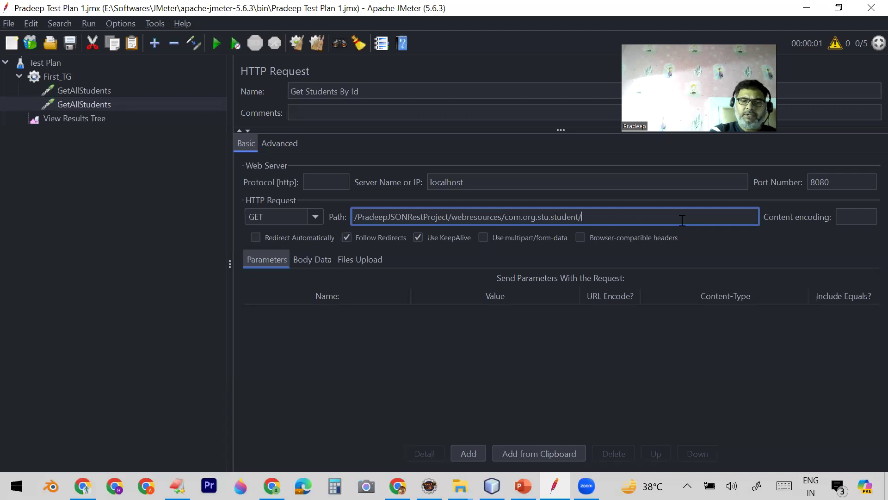
{"action": "type", "text": "4"}
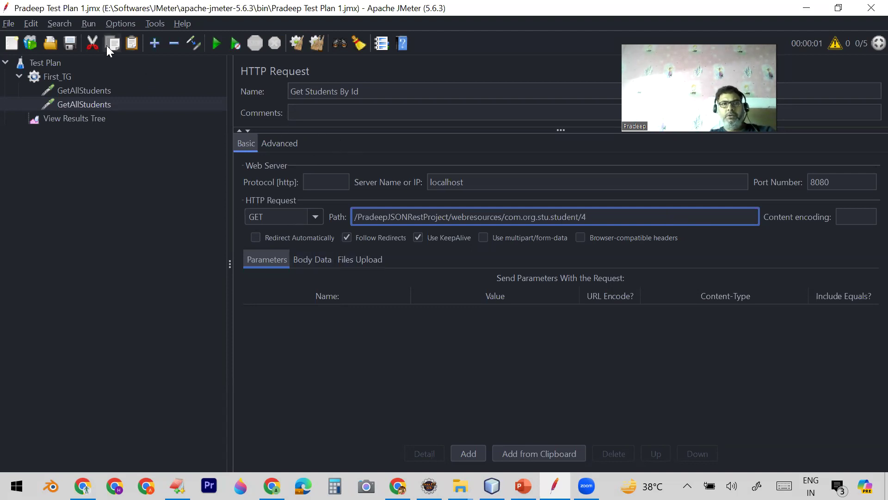
{"action": "left_click", "coordinate": [68, 43]}
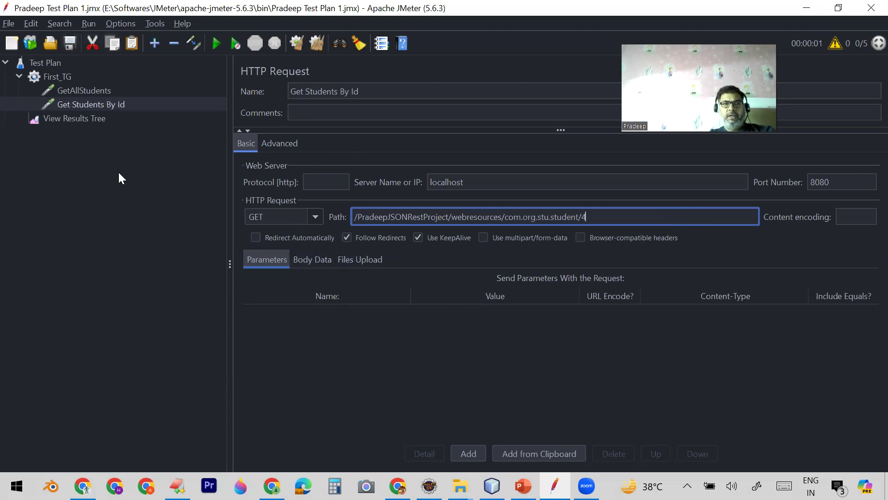
{"action": "left_click", "coordinate": [165, 251]}
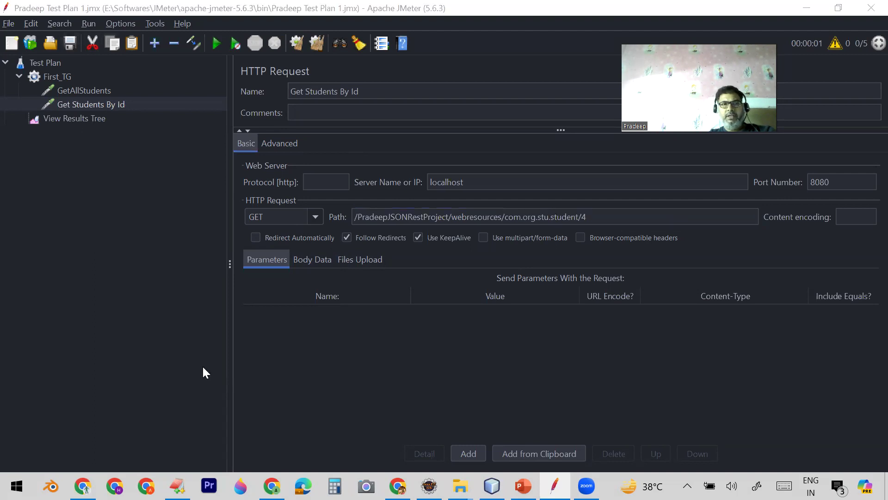
Step: Clear the previous results in View Results Tree and run the test plan
{"action": "left_click", "coordinate": [92, 118]}
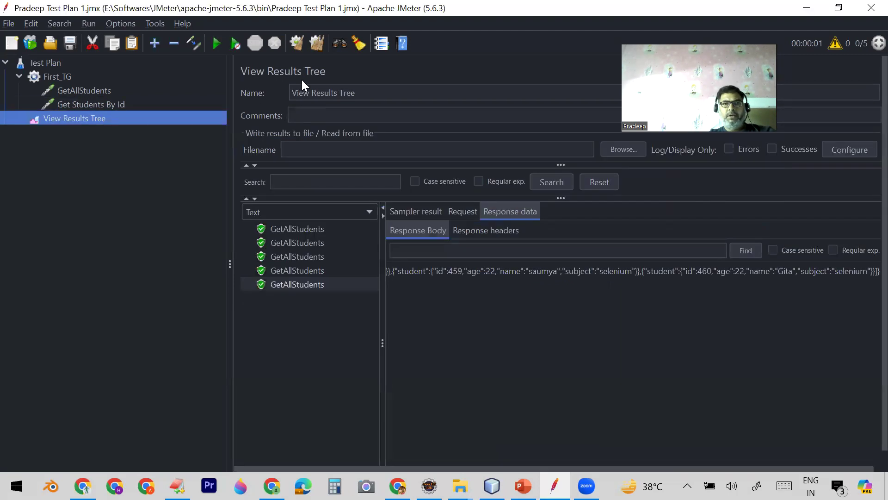
{"action": "left_click", "coordinate": [313, 43]}
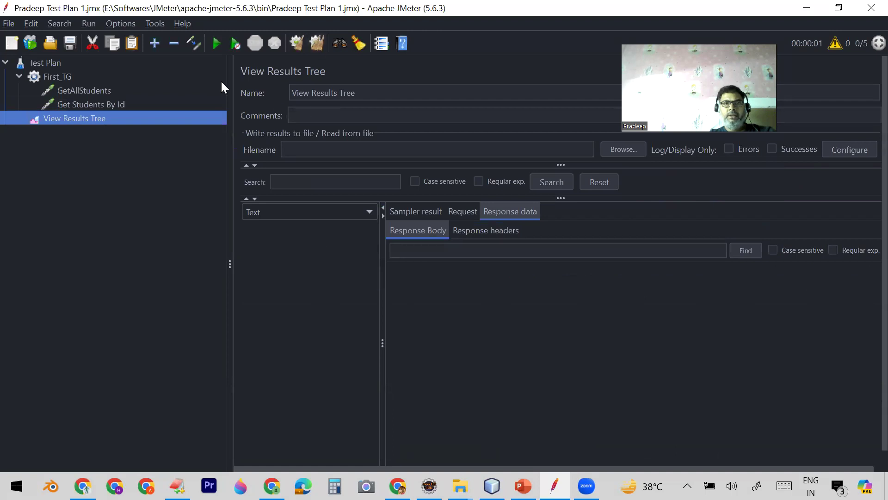
{"action": "left_click", "coordinate": [214, 42]}
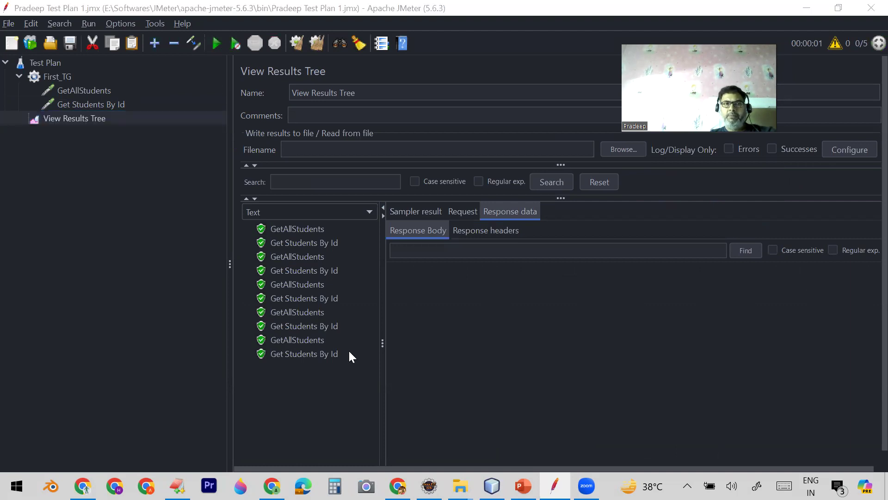
Step: Review the number of threads and loop count of First_TG, and compare its GetAllStudents and Get Students By Id requests
{"action": "left_click", "coordinate": [57, 75]}
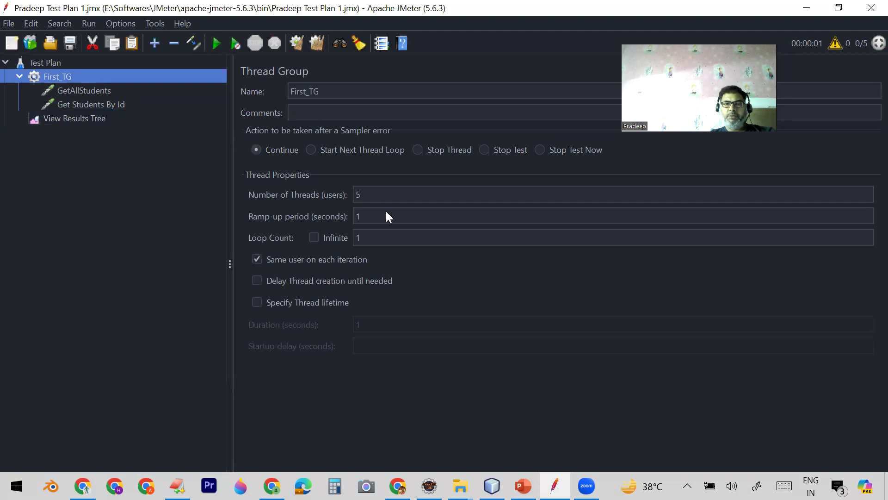
{"action": "double_click", "coordinate": [367, 197]}
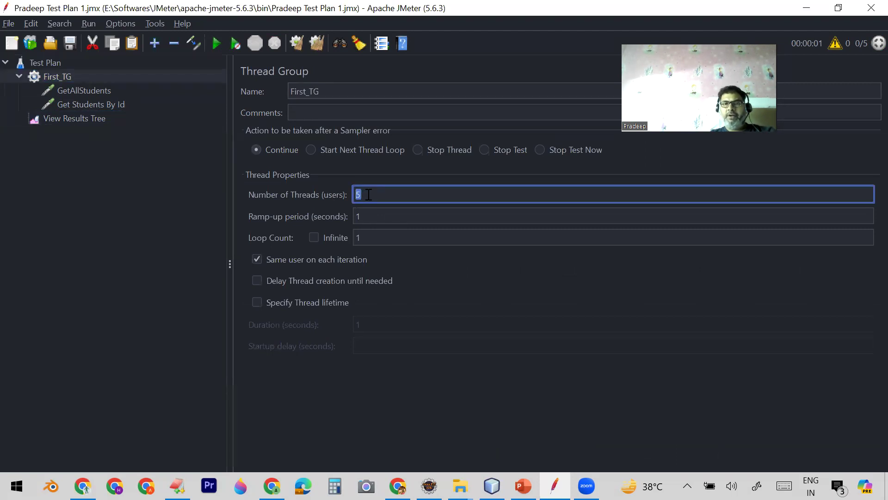
{"action": "double_click", "coordinate": [358, 238]}
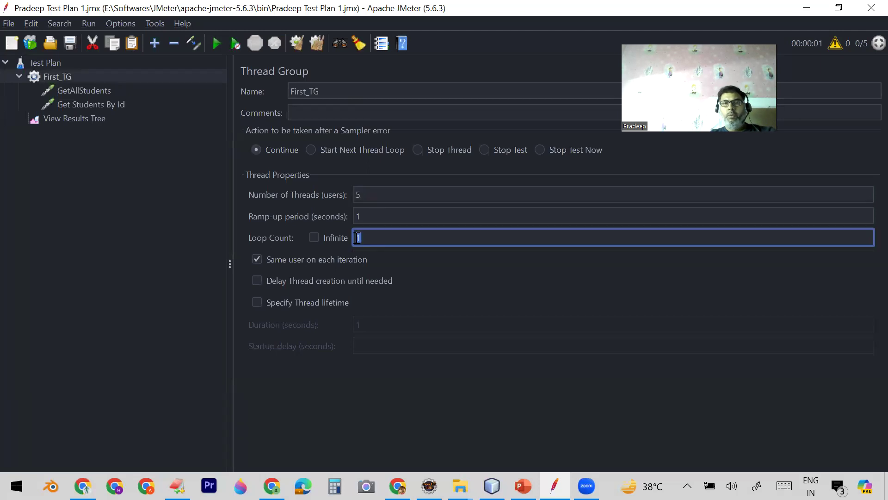
{"action": "left_click", "coordinate": [93, 90]}
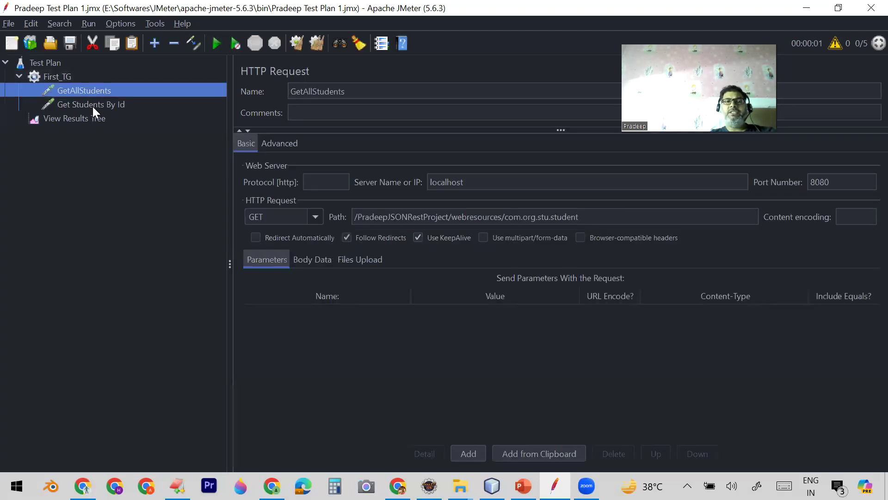
{"action": "left_click", "coordinate": [92, 106]}
{"action": "left_click", "coordinate": [96, 90]}
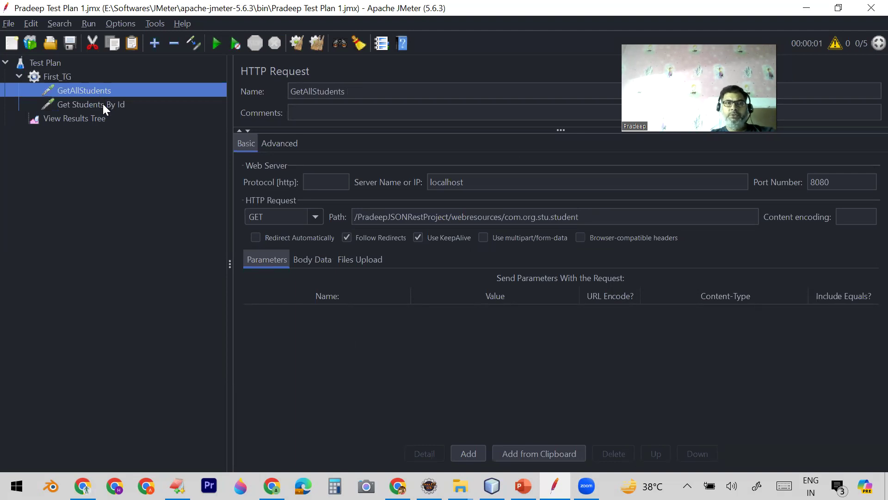
{"action": "left_click", "coordinate": [103, 104]}
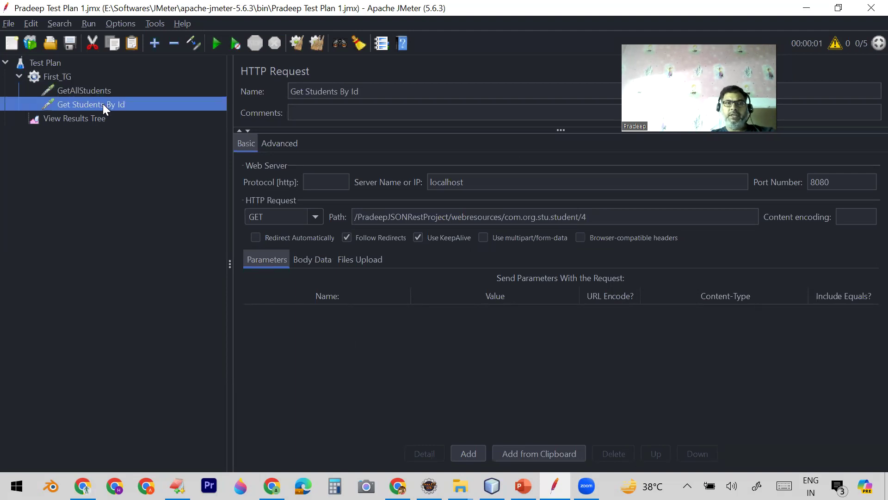
Step: Examine the response bodies of the first three samples in View Results Tree, widening the sample list
{"action": "left_click", "coordinate": [69, 121]}
{"action": "left_click_drag", "start_coordinate": [379, 337], "coordinate": [392, 341]}
{"action": "left_click", "coordinate": [300, 230]}
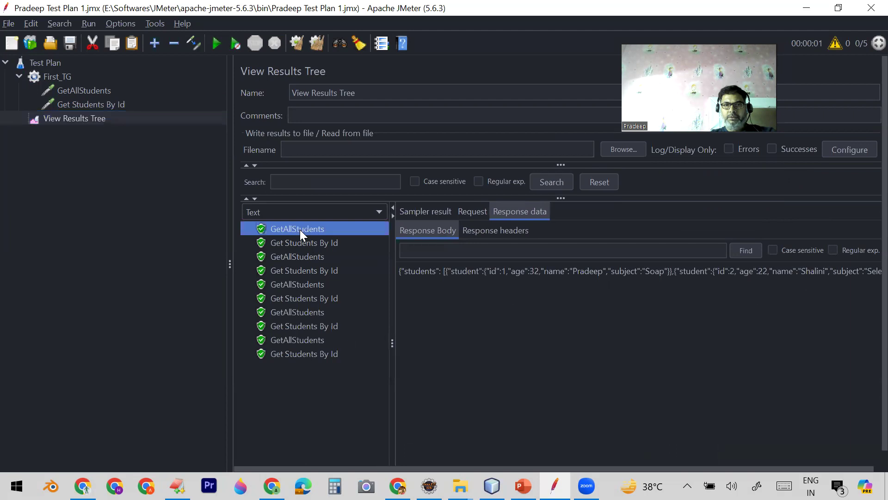
{"action": "left_click", "coordinate": [302, 241]}
{"action": "left_click", "coordinate": [303, 258]}
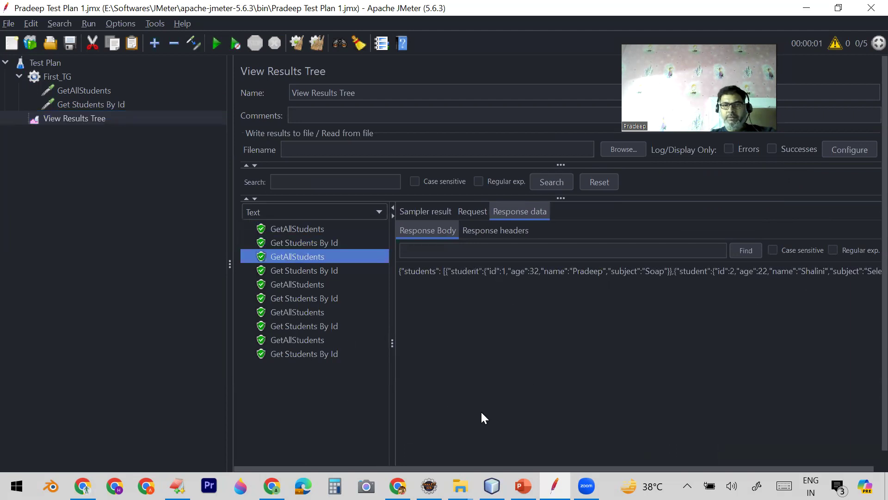
{"action": "left_click", "coordinate": [865, 423]}
{"action": "scroll", "coordinate": [865, 424], "scroll_direction": "down", "scroll_amount": 1}
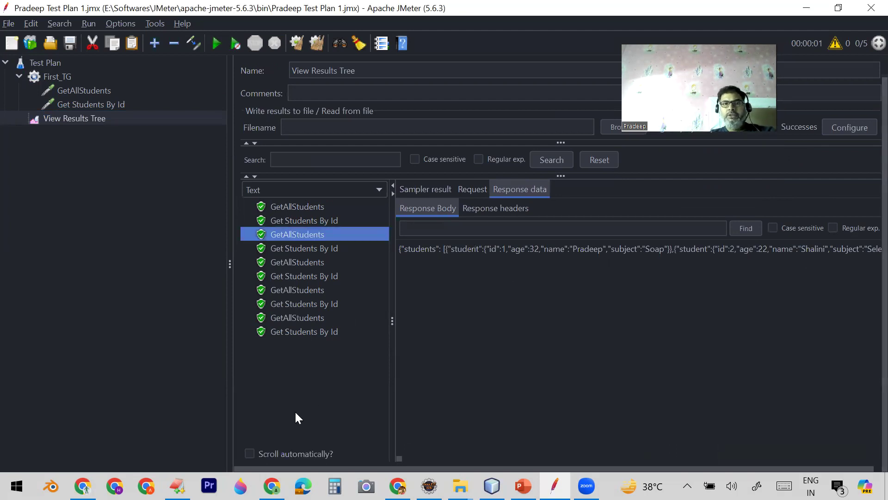
{"action": "left_click", "coordinate": [8, 218]}
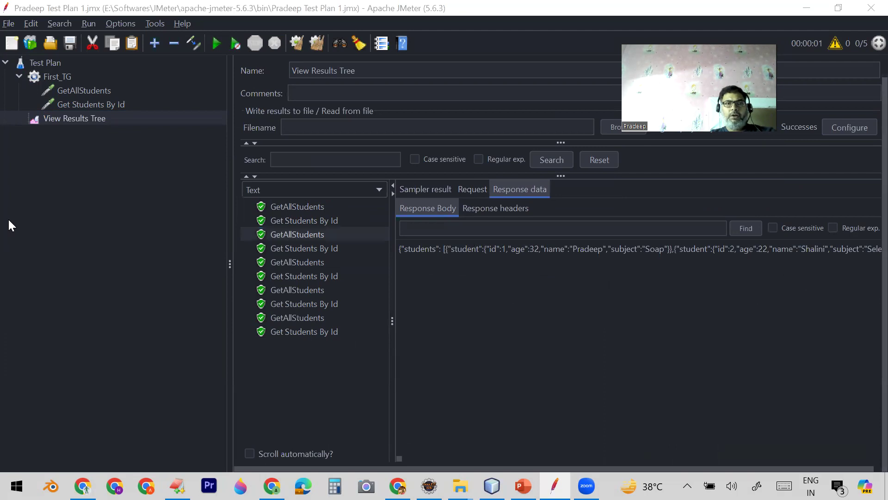
Step: Add a View Results in Table listener to the Test Plan
{"action": "left_click", "coordinate": [58, 75]}
{"action": "right_click", "coordinate": [57, 75]}
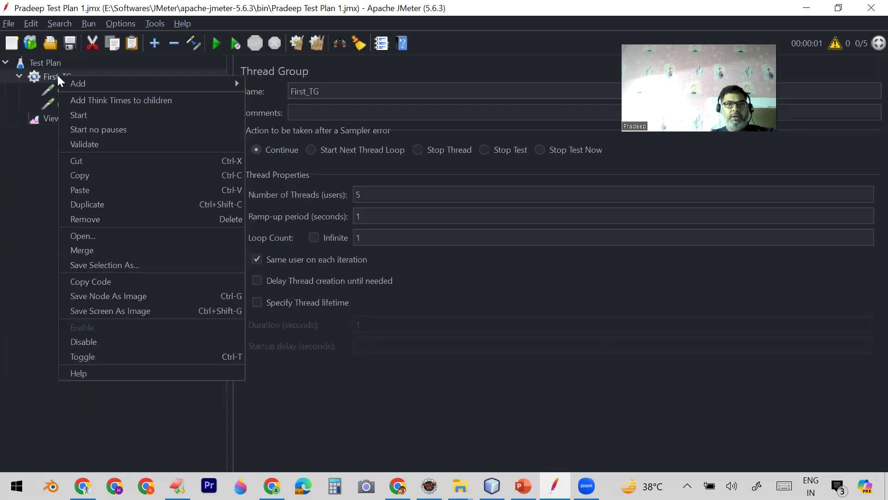
{"action": "left_click", "coordinate": [55, 65]}
{"action": "right_click", "coordinate": [55, 63]}
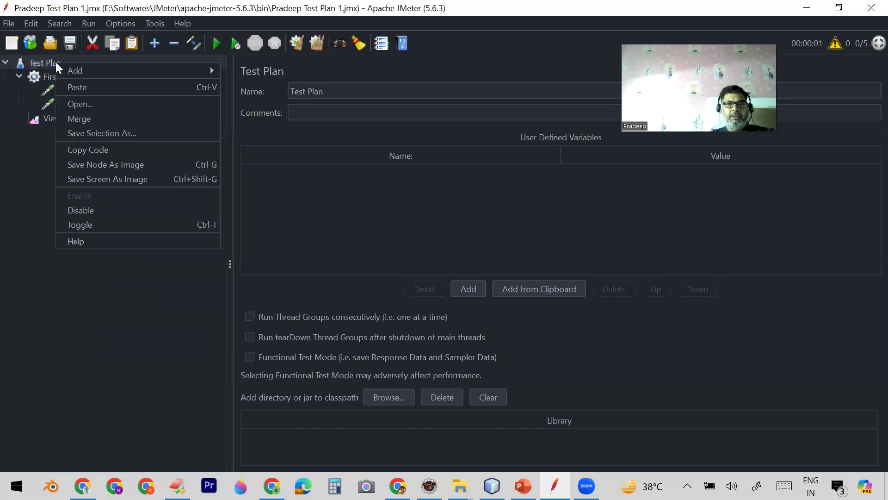
{"action": "mouse_move", "coordinate": [210, 71]}
{"action": "mouse_move", "coordinate": [289, 73]}
{"action": "mouse_move", "coordinate": [284, 102]}
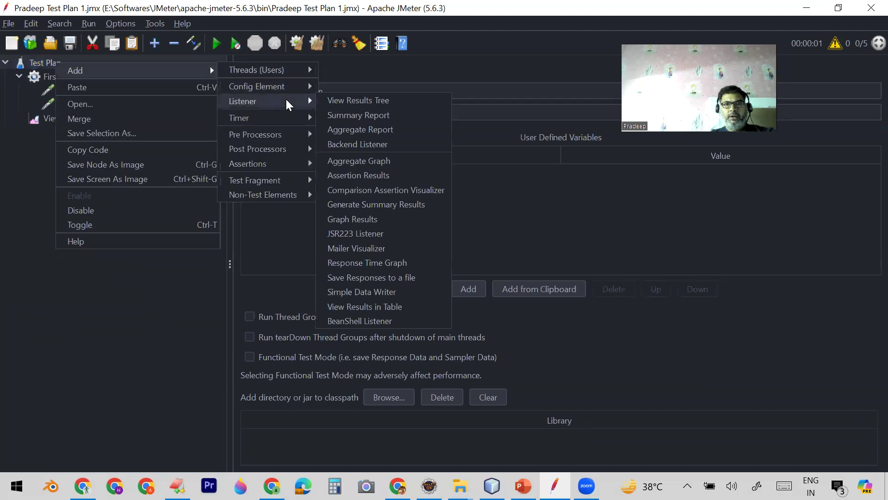
{"action": "left_click", "coordinate": [366, 306]}
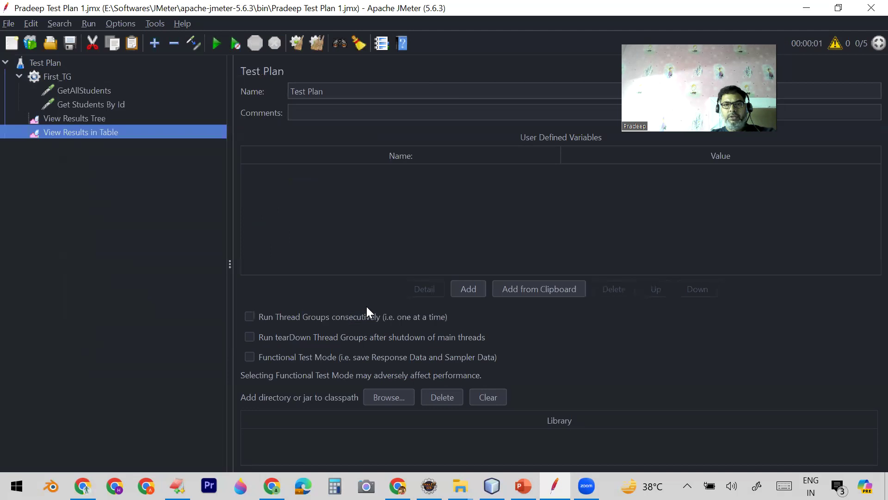
Step: Clear all previous results and run the test plan with View Results in Table open
{"action": "left_click", "coordinate": [89, 119]}
{"action": "left_click", "coordinate": [314, 48]}
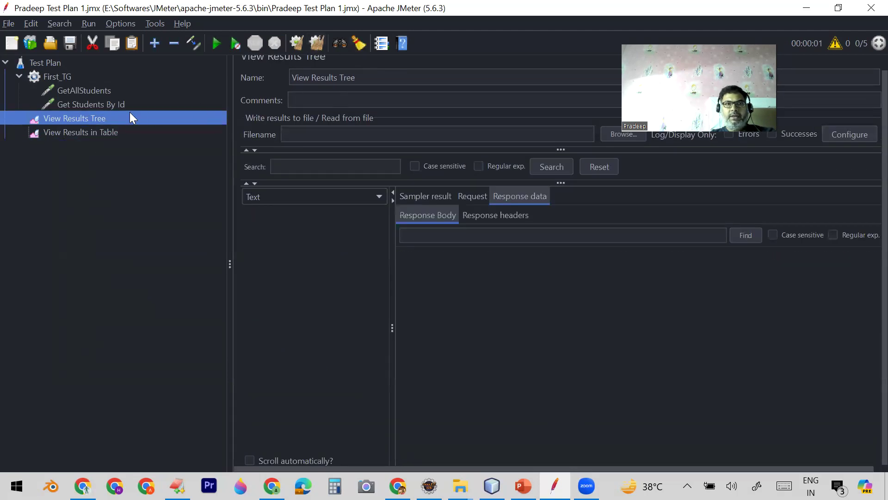
{"action": "left_click", "coordinate": [67, 132]}
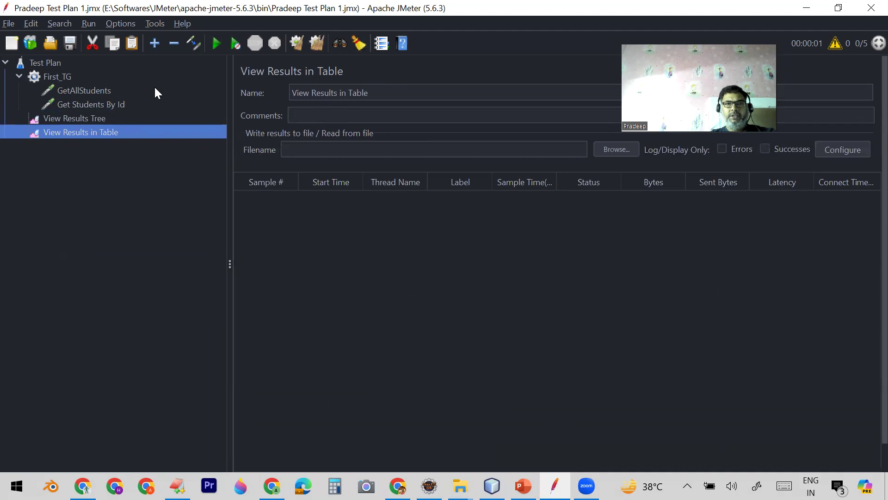
{"action": "left_click", "coordinate": [215, 43]}
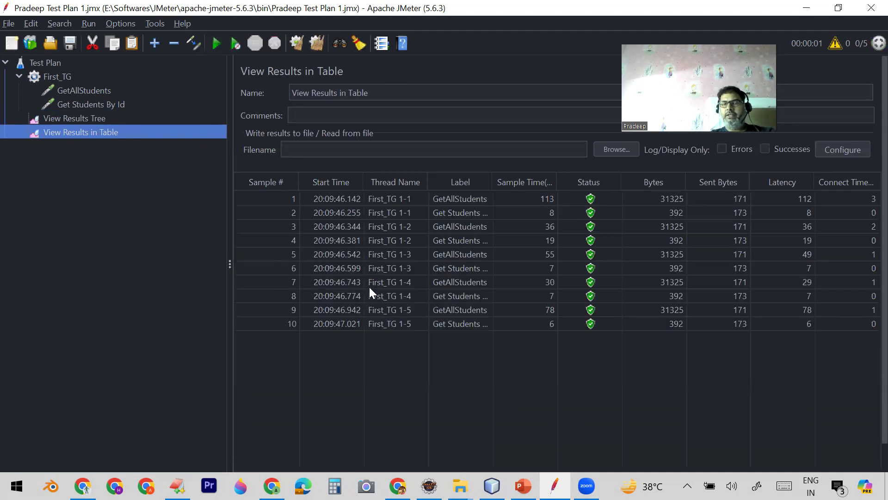
Step: Inspect the first two samples in the results table and widen the Label column to show full request names
{"action": "left_click", "coordinate": [408, 198]}
{"action": "left_click", "coordinate": [445, 214]}
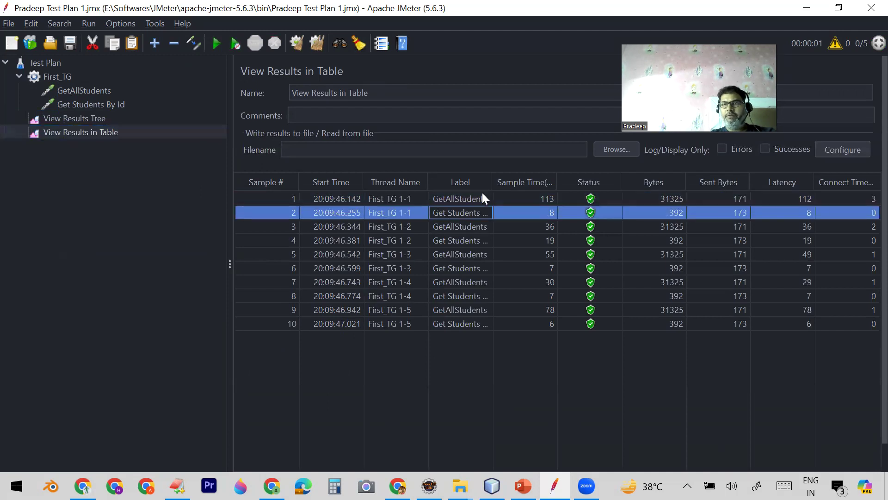
{"action": "left_click_drag", "start_coordinate": [492, 185], "coordinate": [527, 184]}
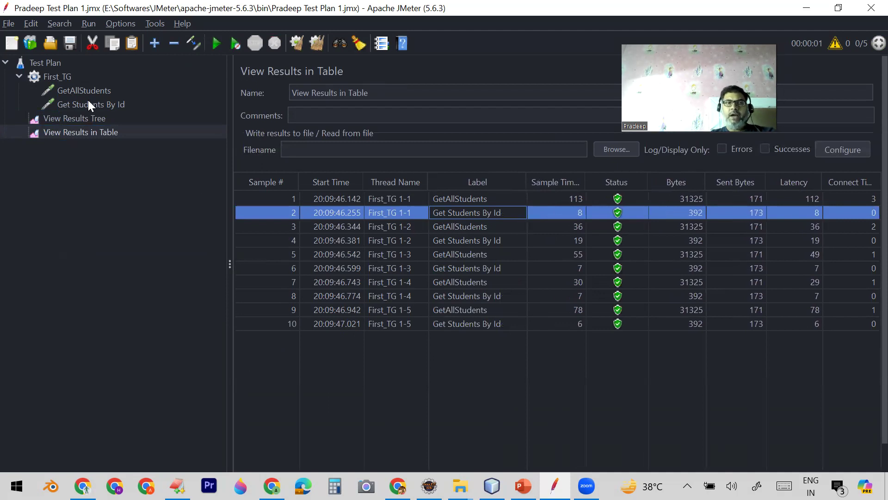
{"action": "left_click", "coordinate": [66, 77]}
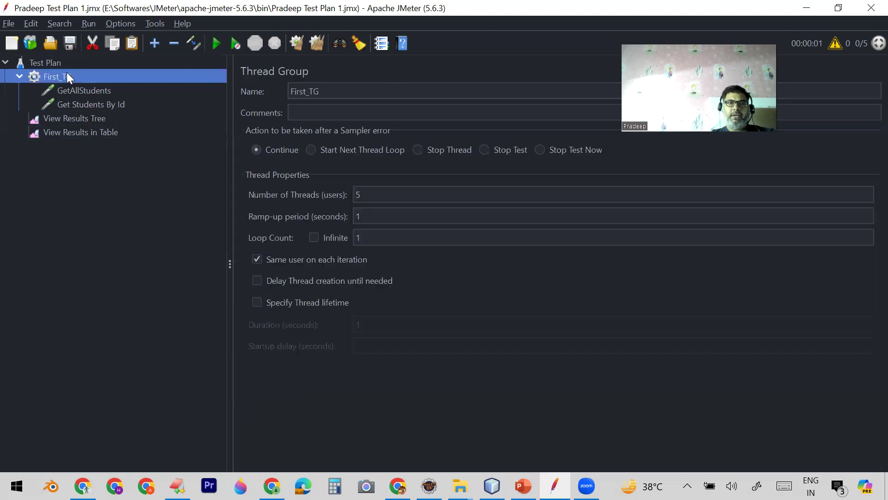
{"action": "right_click", "coordinate": [67, 77]}
{"action": "mouse_move", "coordinate": [170, 79]}
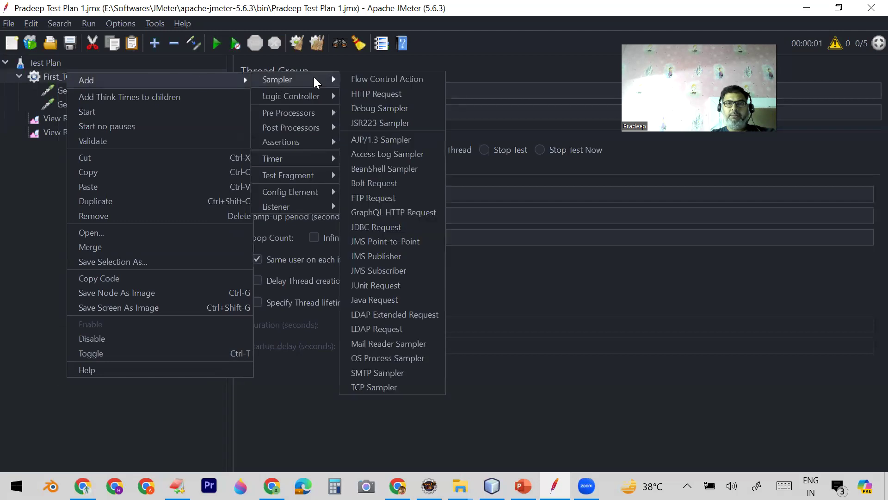
{"action": "left_click", "coordinate": [19, 206]}
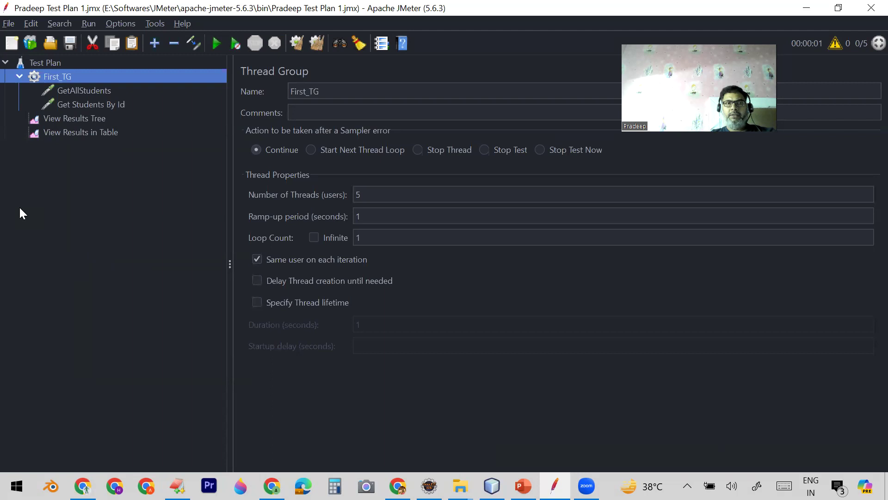
Step: Add an HTTP Request sampler to the First_TG thread group and name it Create Student
{"action": "right_click", "coordinate": [90, 76]}
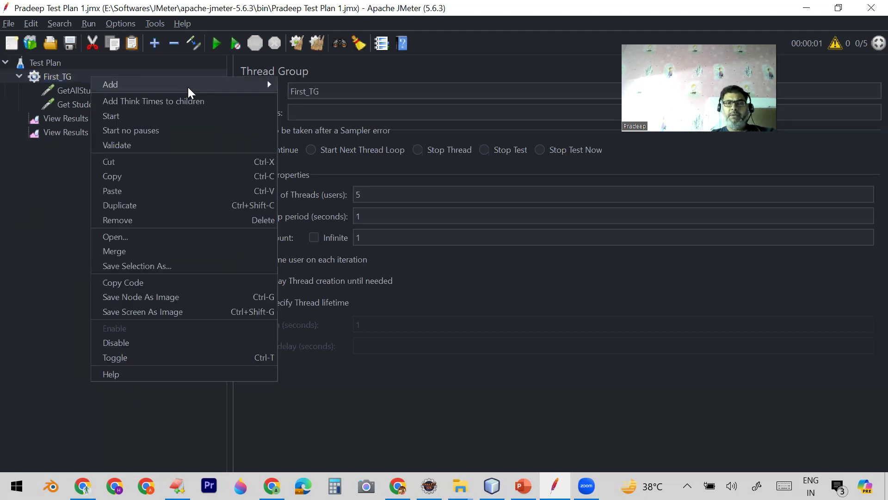
{"action": "mouse_move", "coordinate": [269, 84]}
{"action": "mouse_move", "coordinate": [317, 86]}
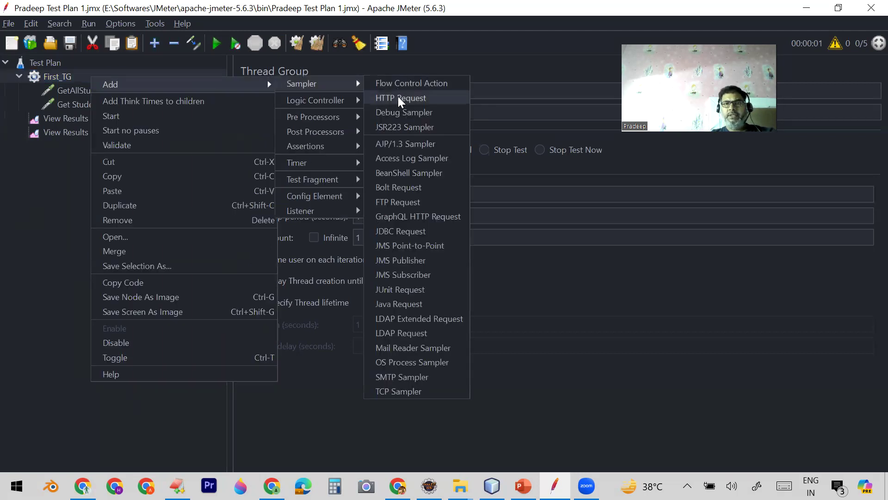
{"action": "left_click", "coordinate": [403, 96]}
{"action": "left_click", "coordinate": [341, 95]}
{"action": "key", "text": "ctrl+a"}
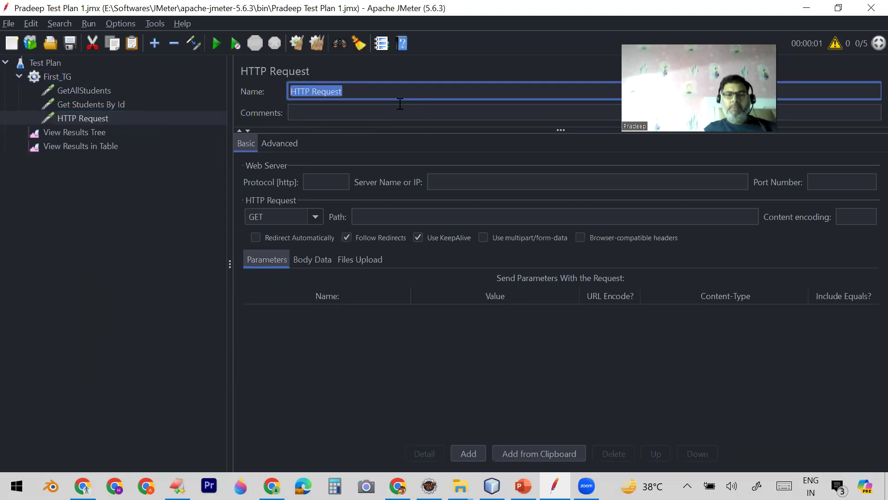
{"action": "type", "text": "Create"}
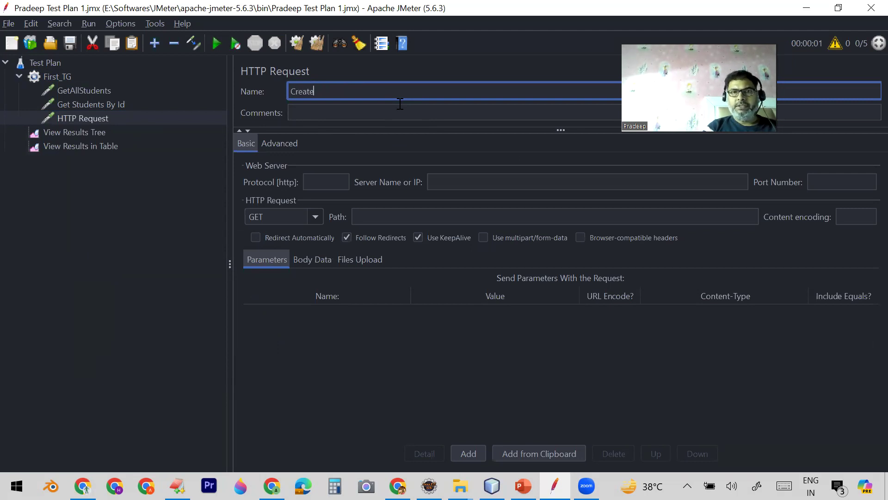
{"action": "type", "text": " S"}
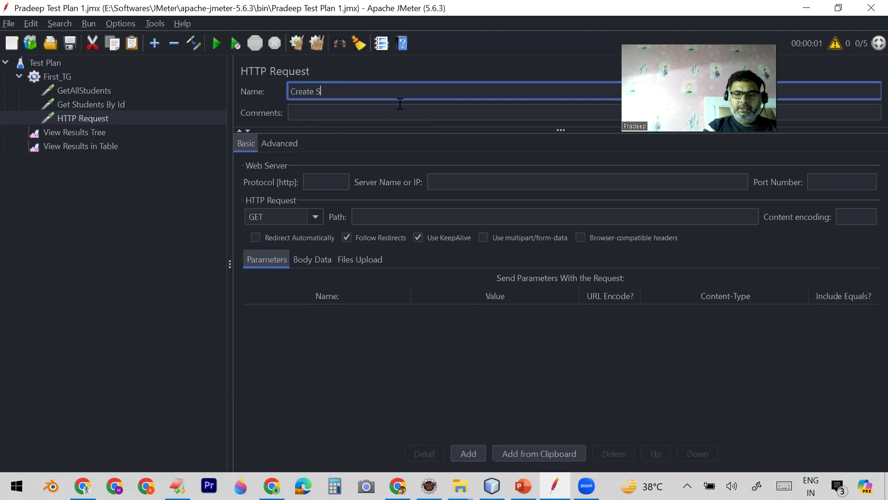
{"action": "type", "text": "tudent"}
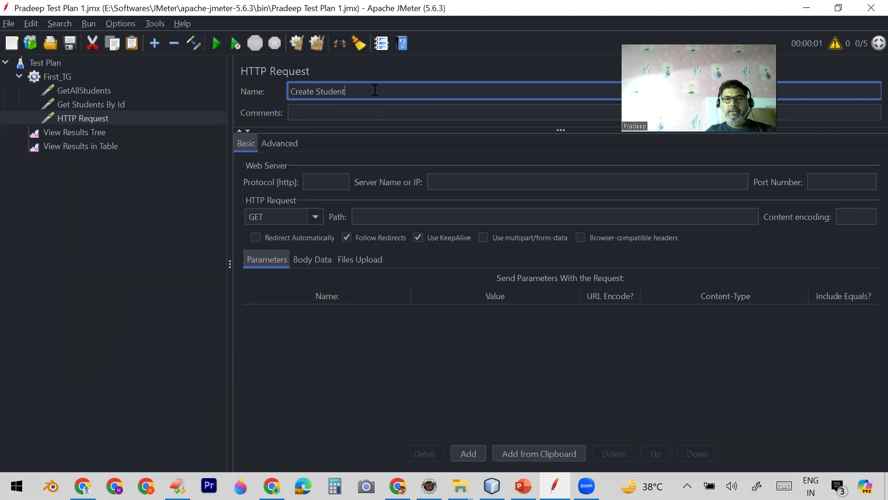
Step: Set the request's server name to localhost, copied from RestURI_For_JSON.txt in EditPlus, and its port number to 8080
{"action": "left_click", "coordinate": [327, 175]}
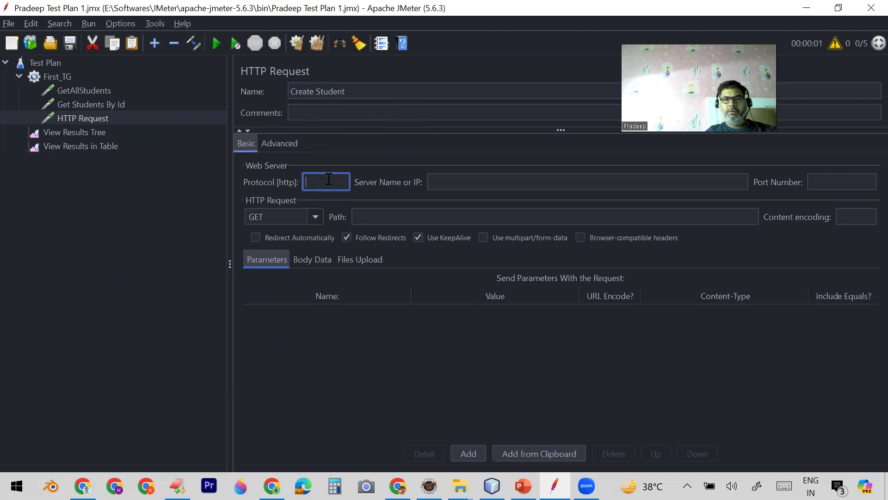
{"action": "left_click", "coordinate": [452, 180]}
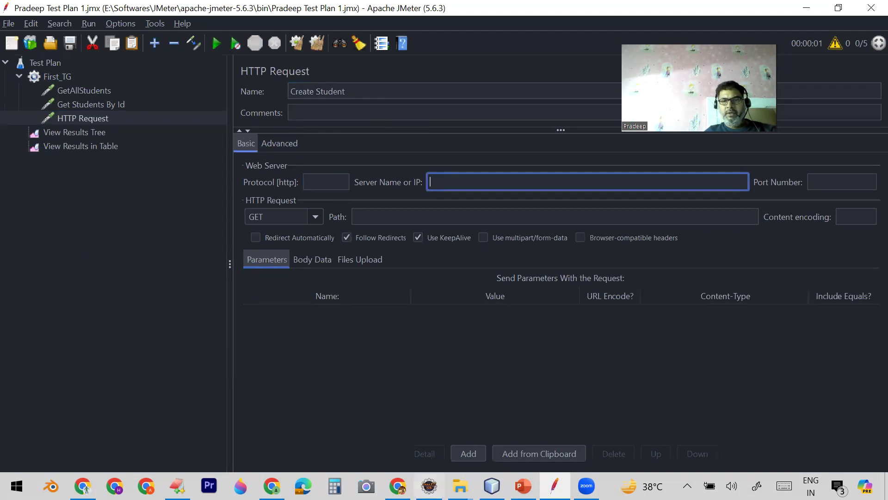
{"action": "mouse_move", "coordinate": [523, 486]}
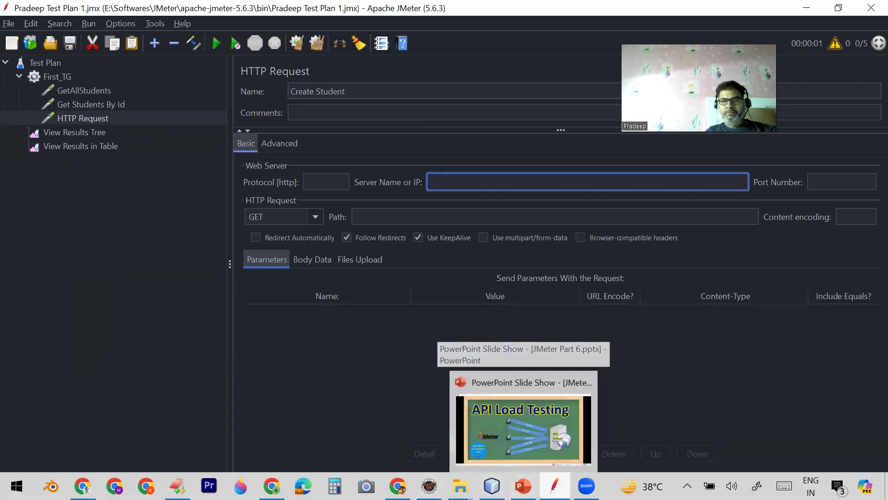
{"action": "left_click", "coordinate": [177, 485]}
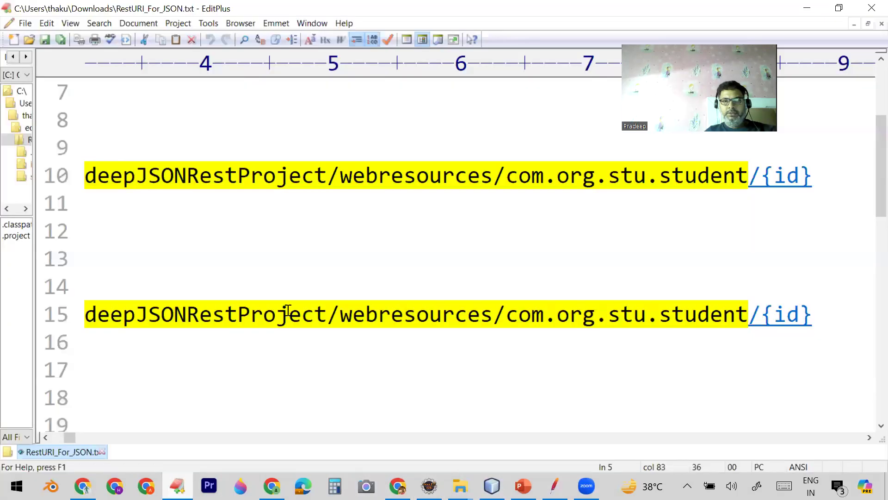
{"action": "left_click_drag", "start_coordinate": [63, 437], "coordinate": [28, 428]}
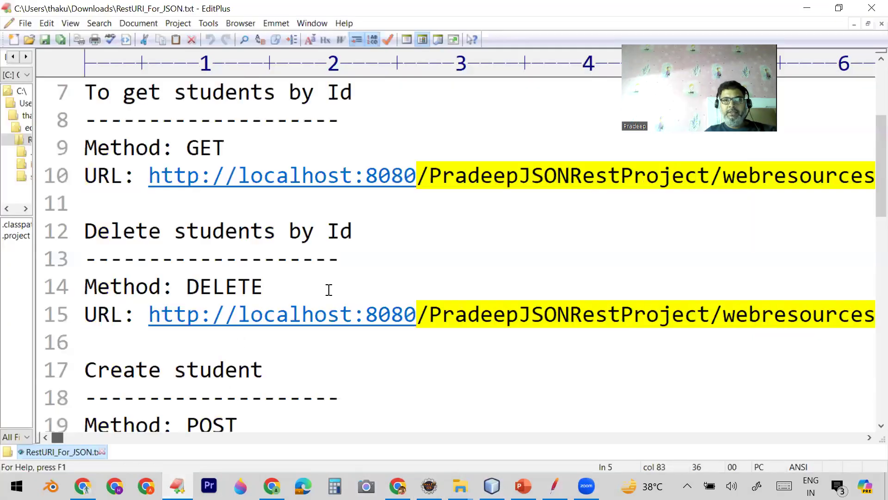
{"action": "scroll", "coordinate": [327, 292], "scroll_direction": "down", "scroll_amount": 1}
{"action": "double_click", "coordinate": [280, 231]}
{"action": "key", "text": "ctrl+c"}
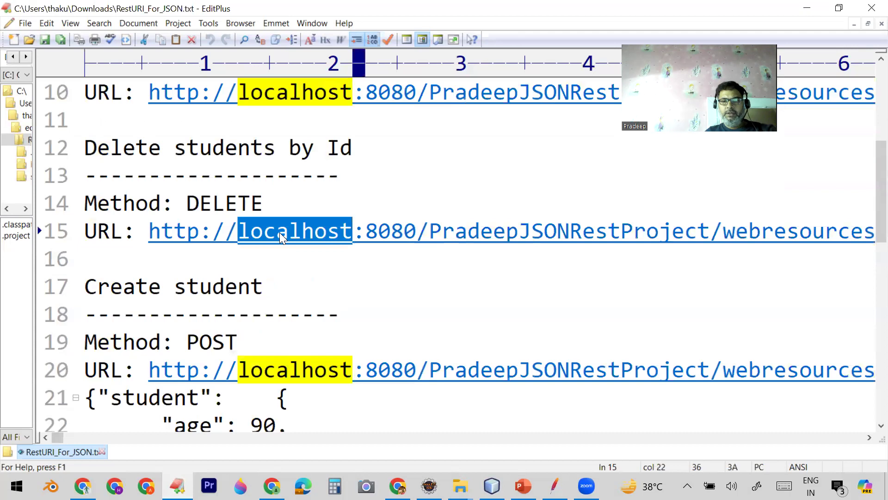
{"action": "key", "text": "alt+Tab"}
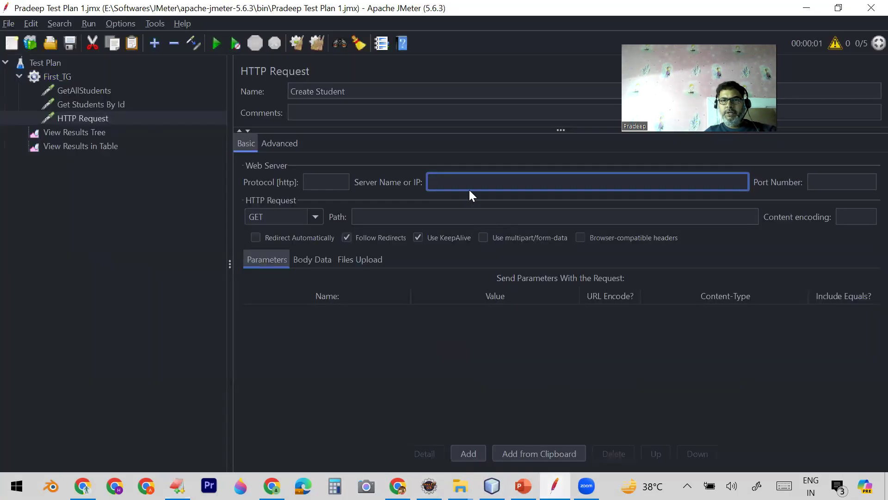
{"action": "key", "text": "ctrl+v"}
{"action": "left_click", "coordinate": [828, 177]}
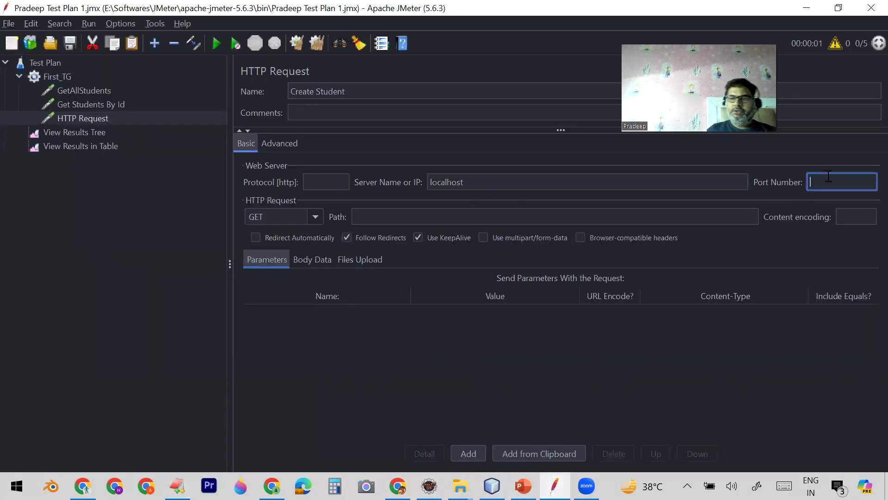
{"action": "type", "text": "8080"}
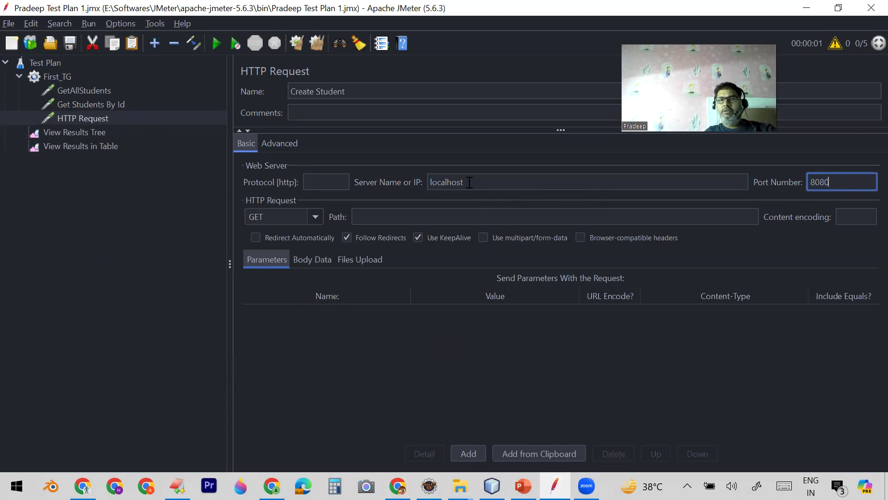
{"action": "double_click", "coordinate": [446, 182]}
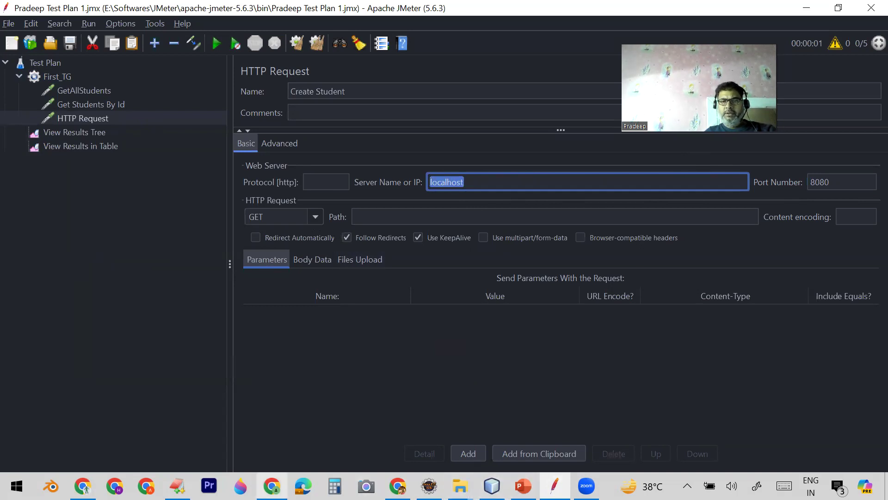
Step: Check the Create student entry in RestURI_For_JSON.txt in EditPlus and set the JMeter request's method to POST
{"action": "left_click", "coordinate": [177, 486]}
{"action": "scroll", "coordinate": [456, 324], "scroll_direction": "down", "scroll_amount": 2}
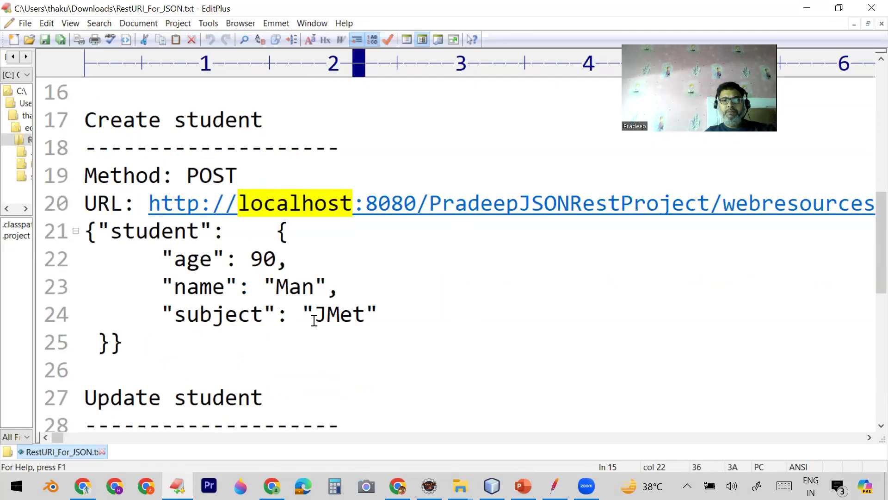
{"action": "key", "text": "alt+Tab"}
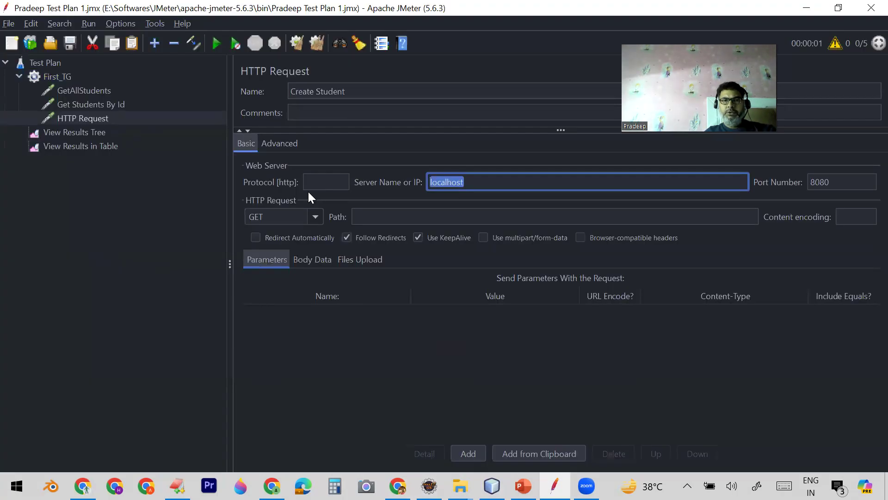
{"action": "left_click", "coordinate": [315, 216]}
{"action": "left_click", "coordinate": [275, 242]}
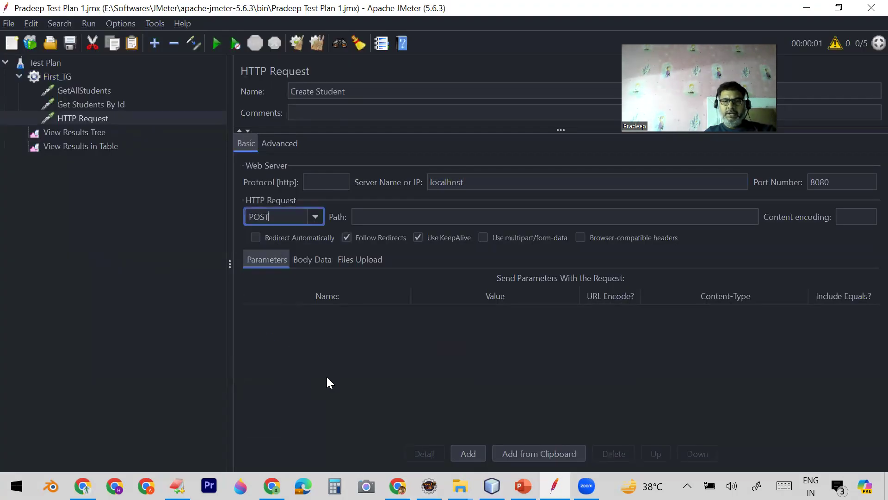
{"action": "left_click", "coordinate": [176, 481]}
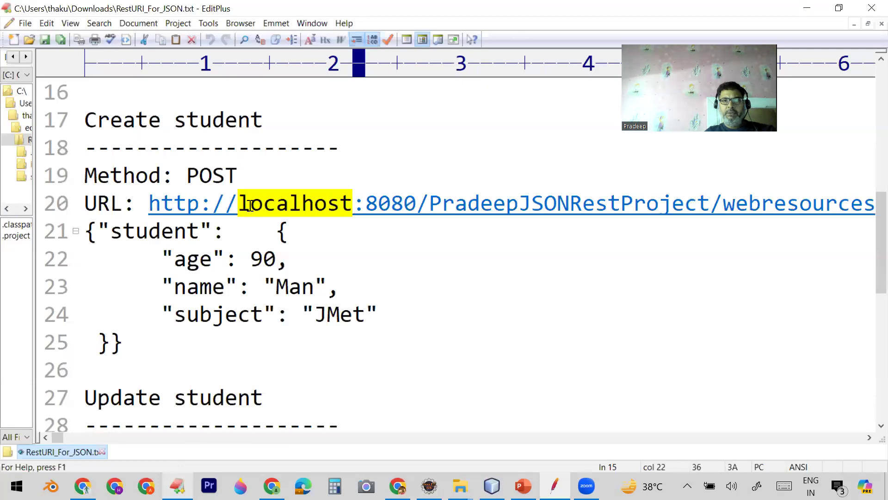
{"action": "left_click_drag", "start_coordinate": [149, 203], "coordinate": [869, 201]}
{"action": "key", "text": "ctrl+c"}
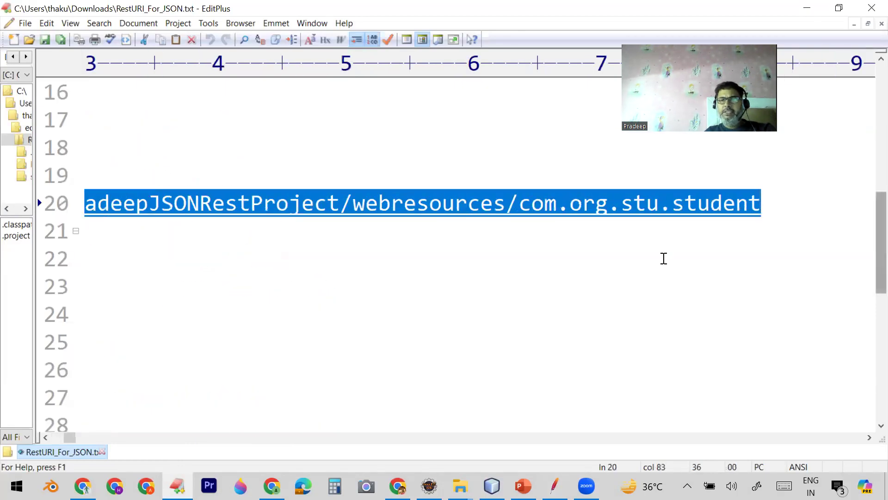
{"action": "left_click", "coordinate": [554, 486]}
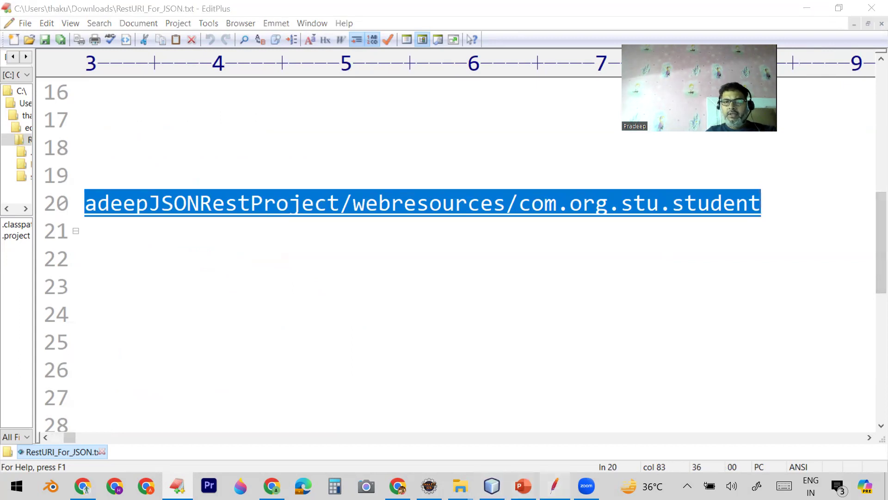
{"action": "left_click", "coordinate": [368, 217]}
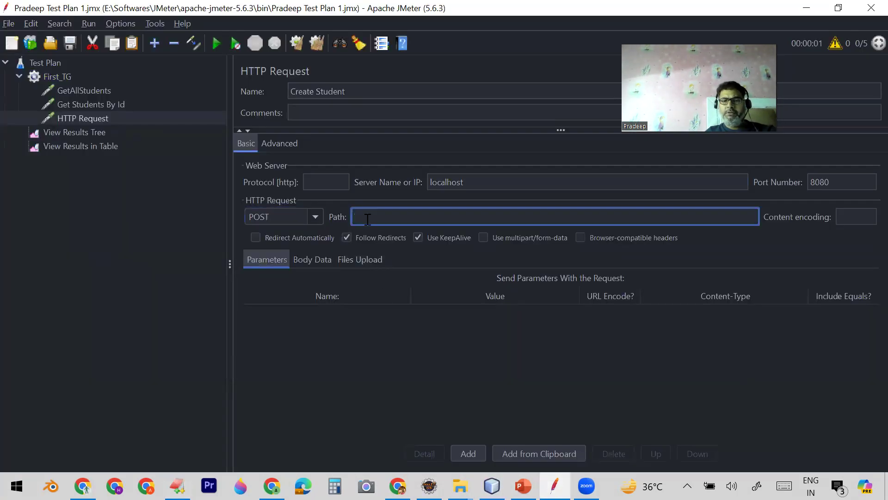
{"action": "key", "text": "ctrl+v"}
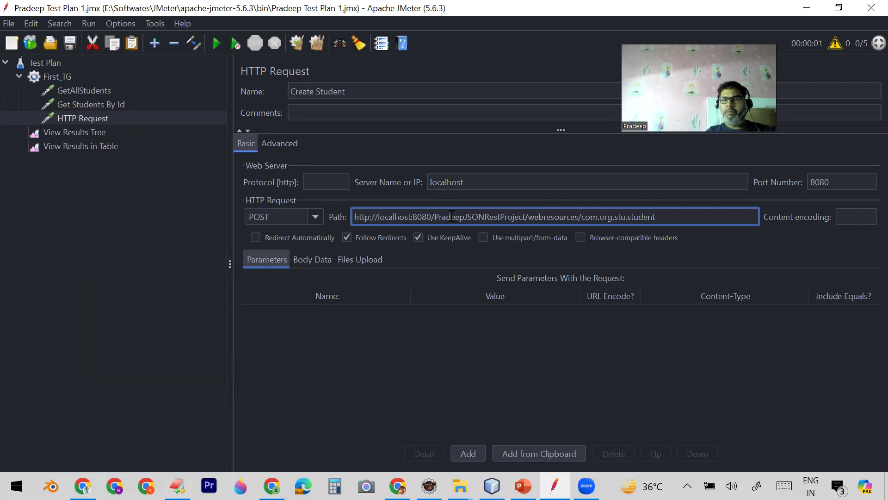
{"action": "left_click_drag", "start_coordinate": [432, 216], "coordinate": [343, 217]}
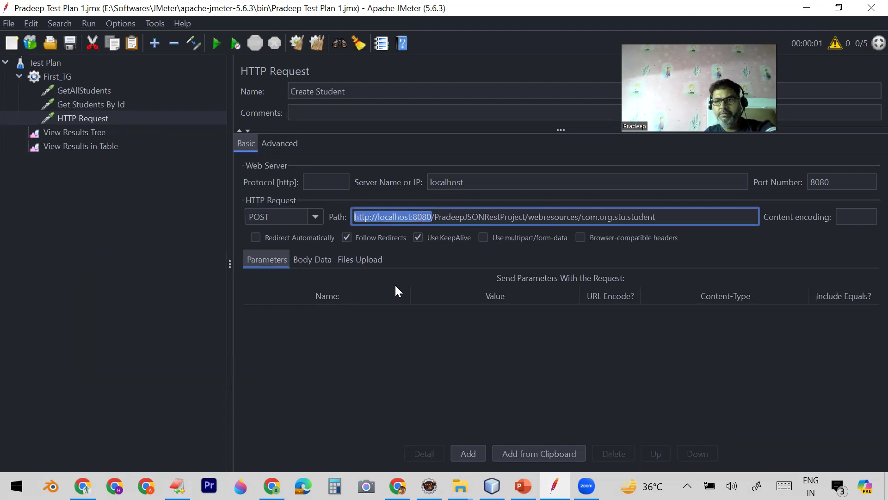
{"action": "key", "text": "BackSpace"}
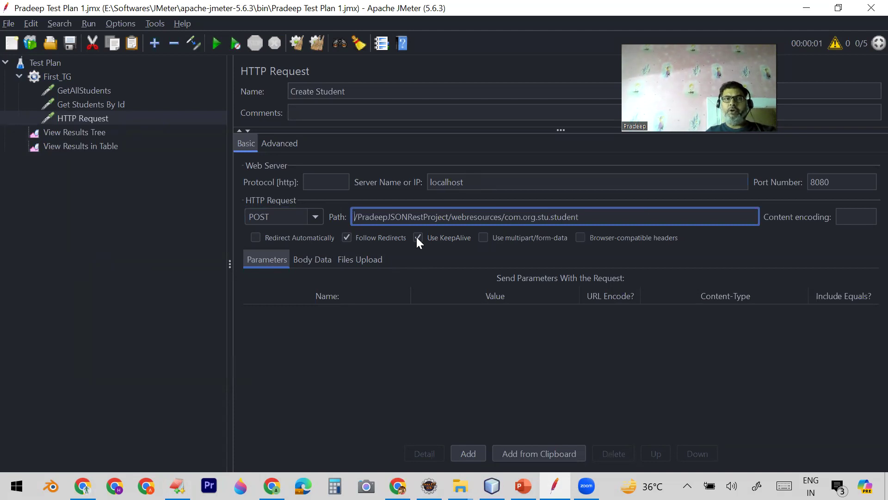
{"action": "left_click", "coordinate": [71, 43]}
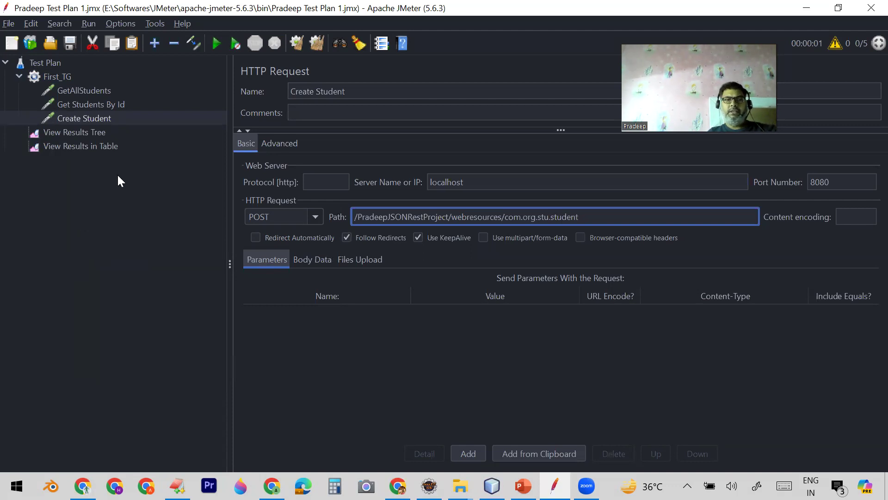
Step: Disable the GetAllStudents and Get Students By Id samplers together
{"action": "left_click", "coordinate": [93, 102]}
{"action": "left_click", "coordinate": [92, 87], "text": "ctrl"}
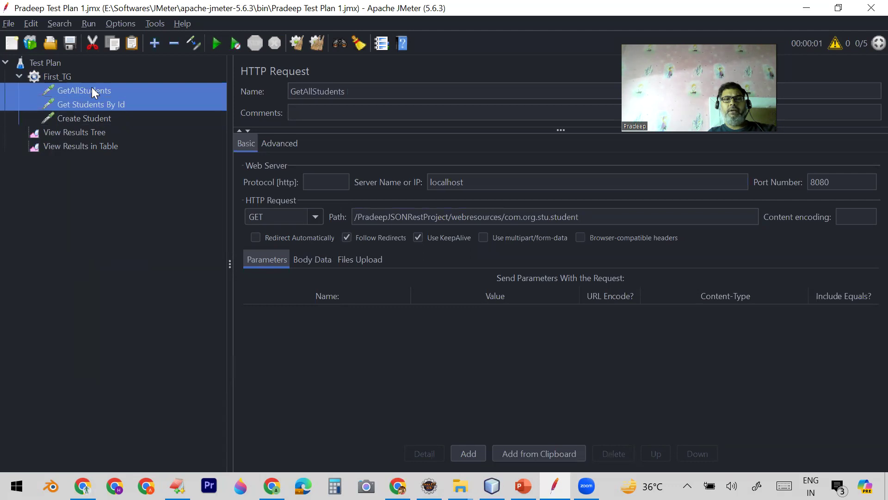
{"action": "right_click", "coordinate": [92, 88]}
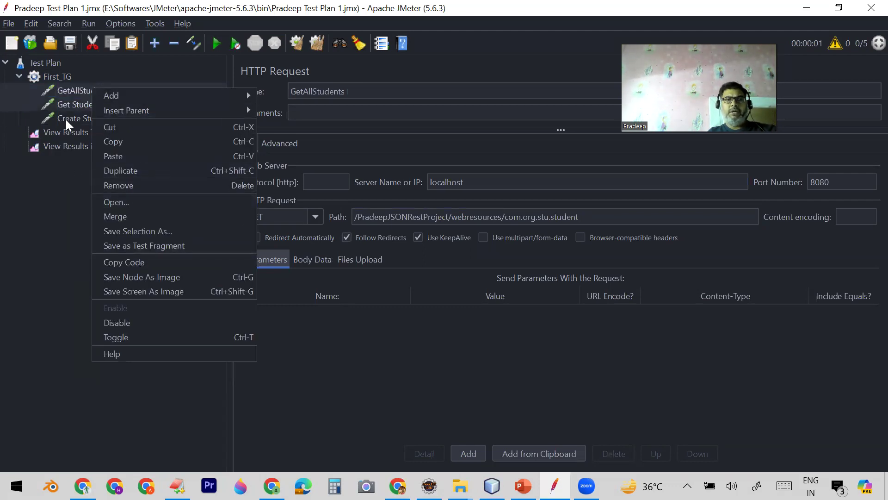
{"action": "left_click", "coordinate": [127, 321]}
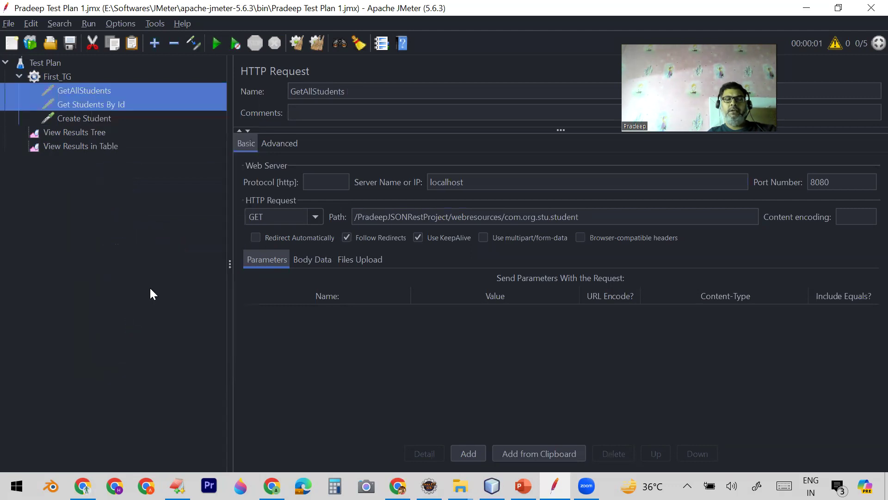
Step: Open View Results in Table and clear all previous results
{"action": "left_click", "coordinate": [94, 118]}
{"action": "left_click", "coordinate": [91, 147]}
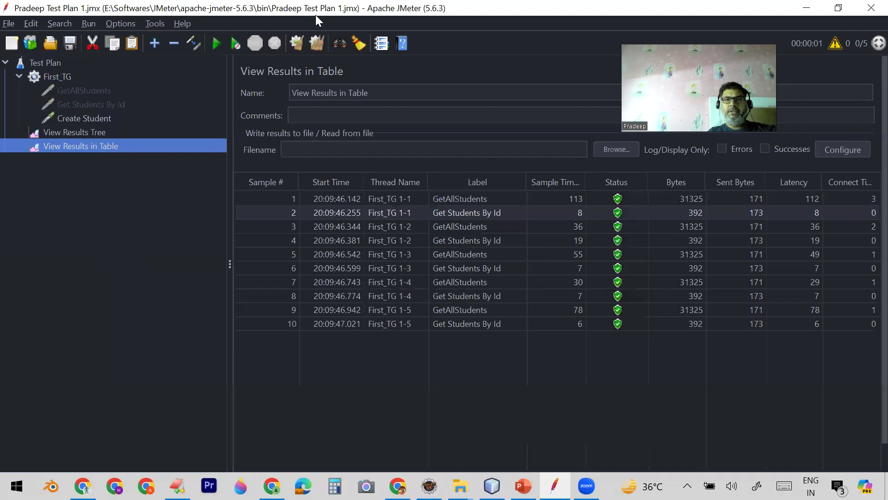
{"action": "left_click", "coordinate": [316, 43]}
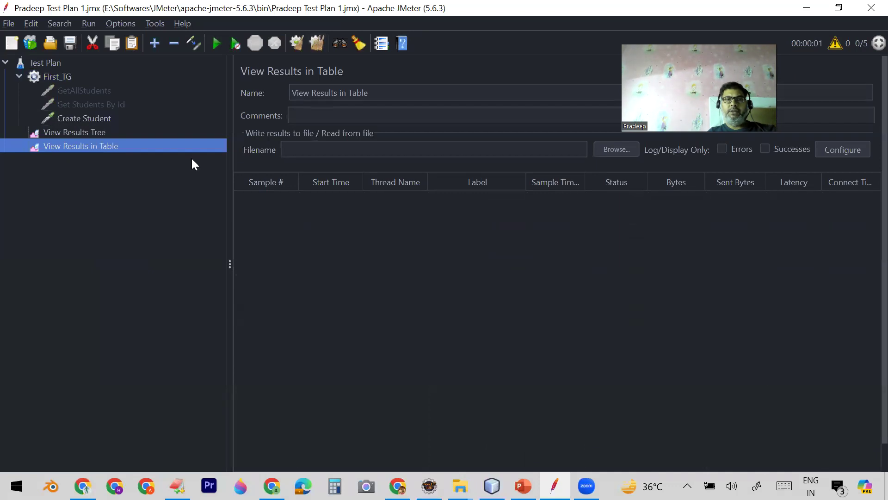
Step: Run the test plan with View Results Tree open and inspect the response body of the first Create Student sample
{"action": "left_click", "coordinate": [76, 115]}
{"action": "left_click", "coordinate": [78, 146]}
{"action": "left_click", "coordinate": [80, 132]}
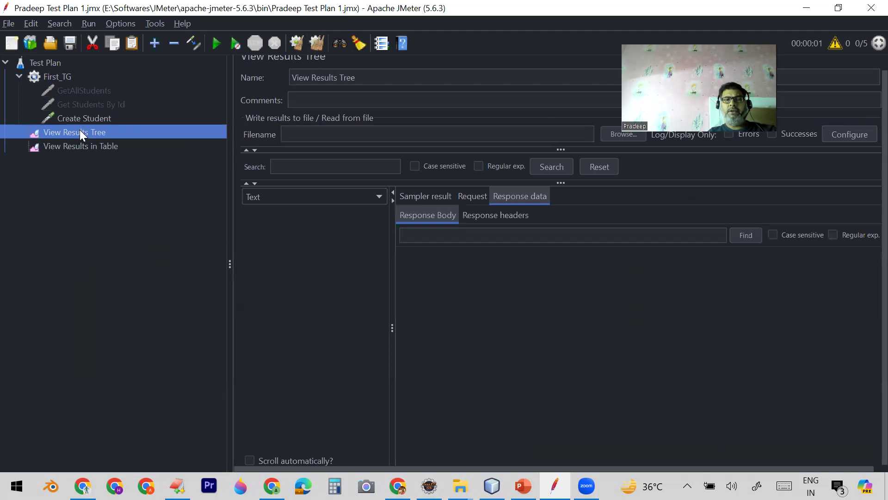
{"action": "left_click", "coordinate": [216, 44]}
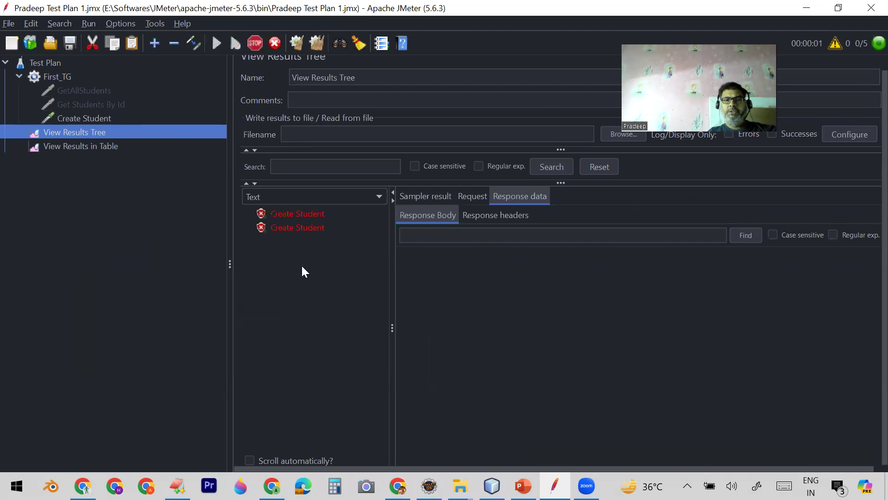
{"action": "left_click", "coordinate": [297, 215]}
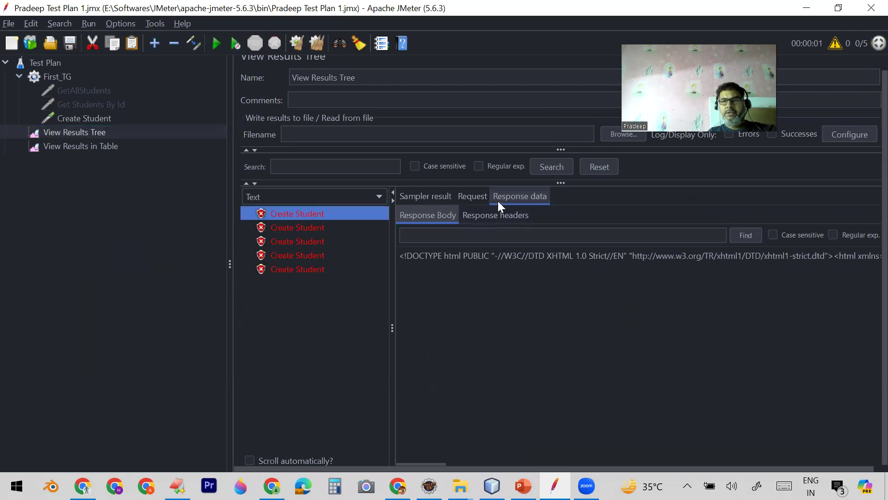
Step: Examine the response headers and the full response body of the first Create Student sample for the HTTP status
{"action": "left_click", "coordinate": [479, 213]}
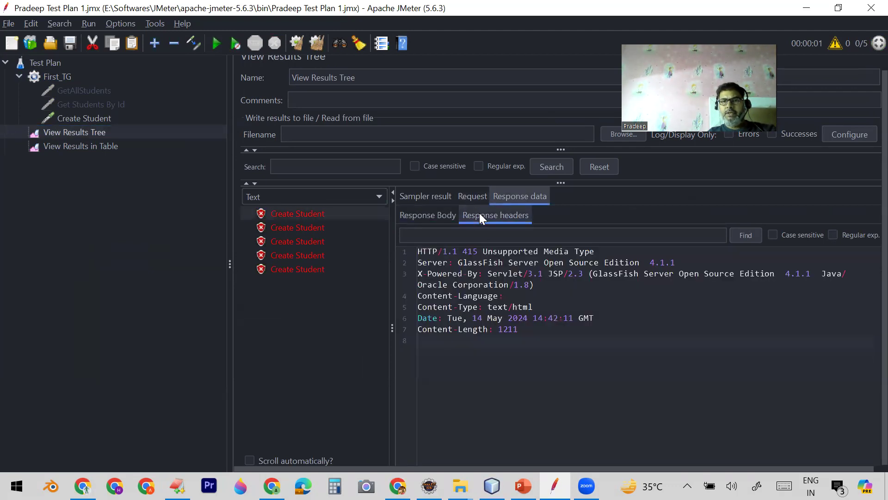
{"action": "left_click", "coordinate": [431, 216]}
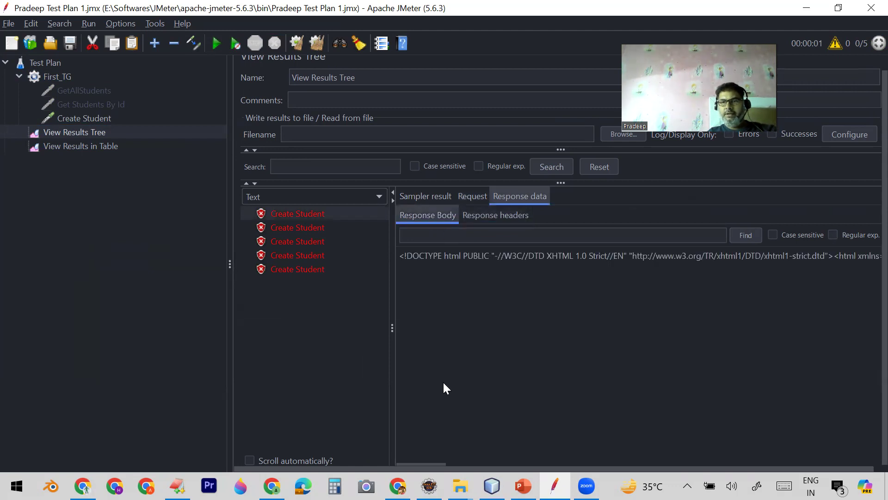
{"action": "left_click_drag", "start_coordinate": [429, 463], "coordinate": [751, 464]}
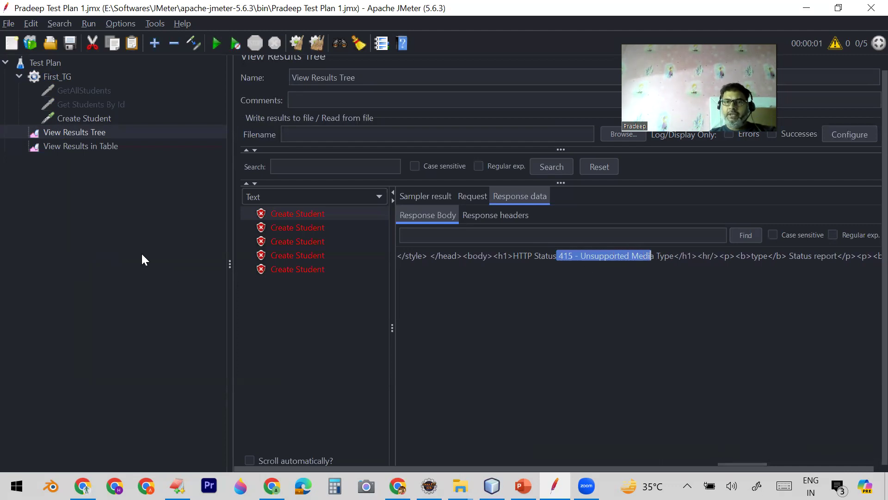
Step: Fill the Create Student request's body data with the POST student JSON (age 90, subject JMet) copied from EditPlus's RestURI_For_JSON.txt
{"action": "left_click", "coordinate": [81, 117]}
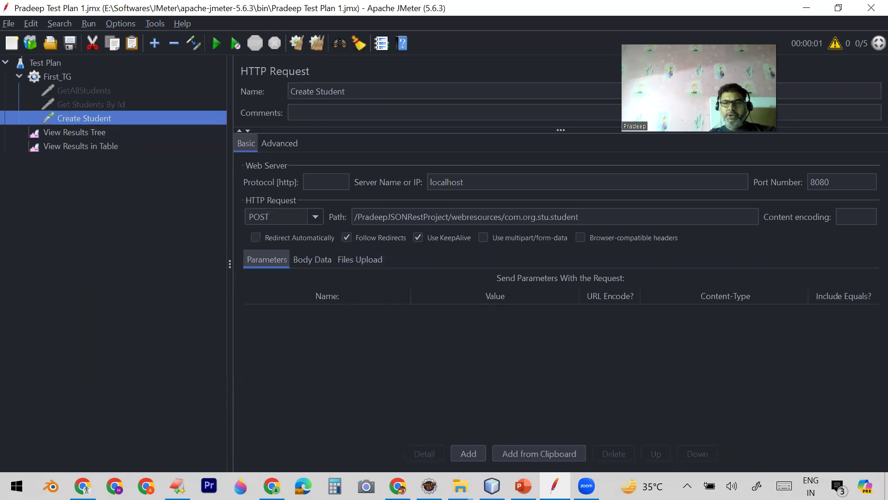
{"action": "left_click", "coordinate": [178, 486]}
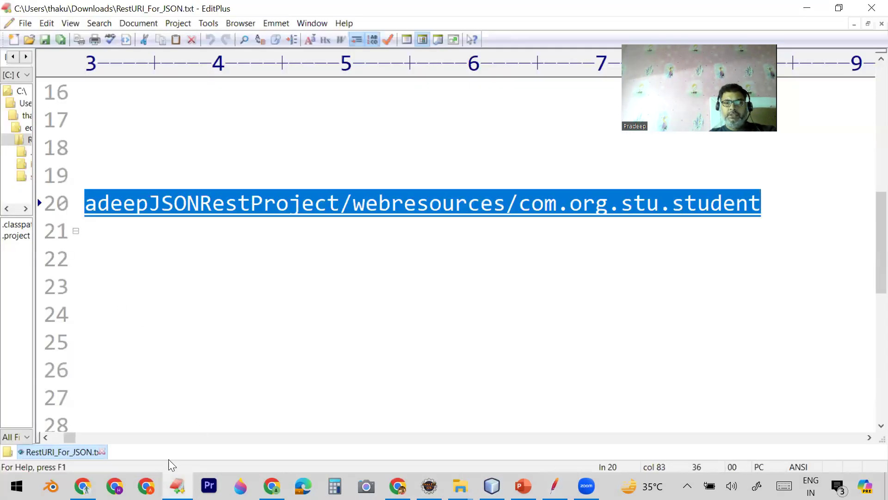
{"action": "left_click_drag", "start_coordinate": [69, 437], "coordinate": [32, 437]}
{"action": "scroll", "coordinate": [292, 278], "scroll_direction": "down", "scroll_amount": 1}
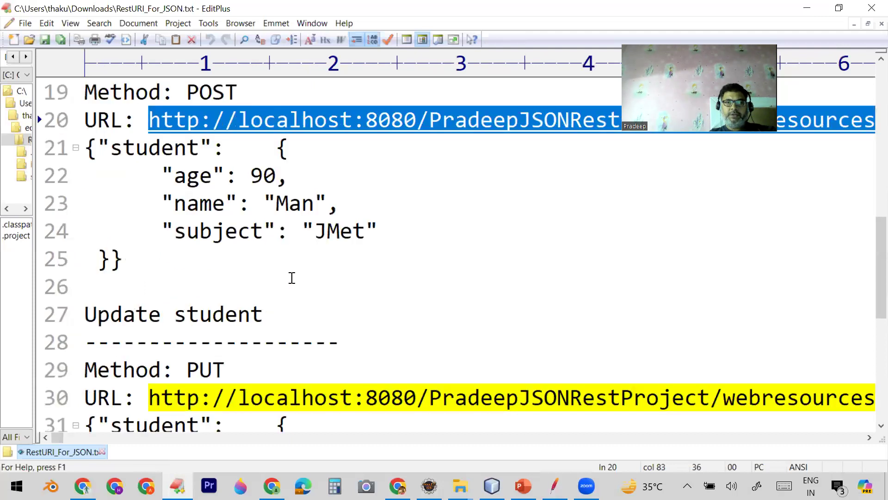
{"action": "left_click_drag", "start_coordinate": [131, 257], "coordinate": [84, 147]}
{"action": "key", "text": "ctrl+c"}
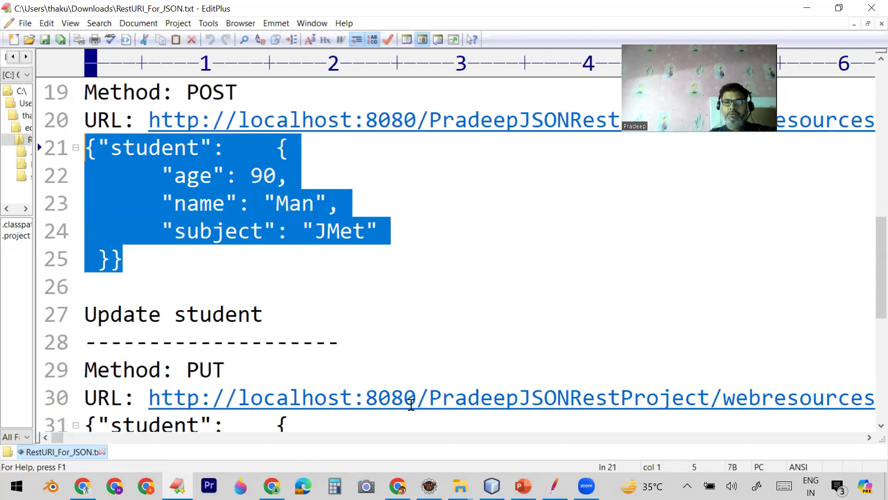
{"action": "key", "text": "alt+Tab"}
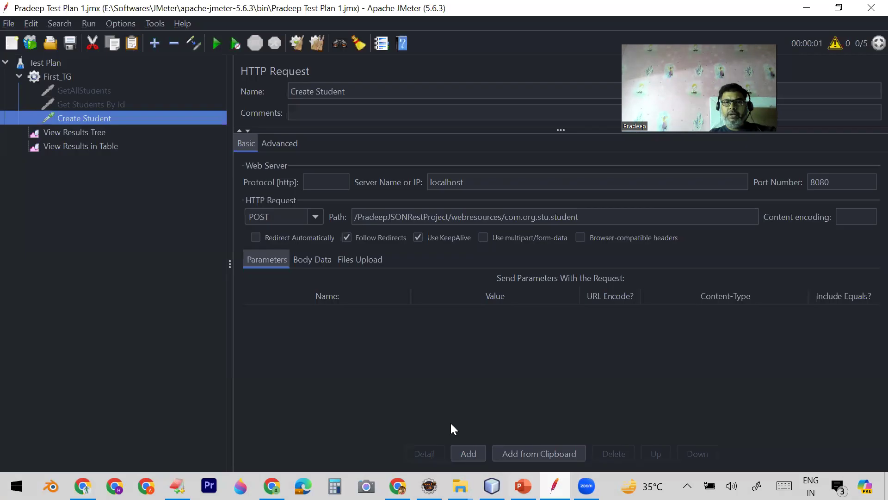
{"action": "left_click", "coordinate": [316, 258]}
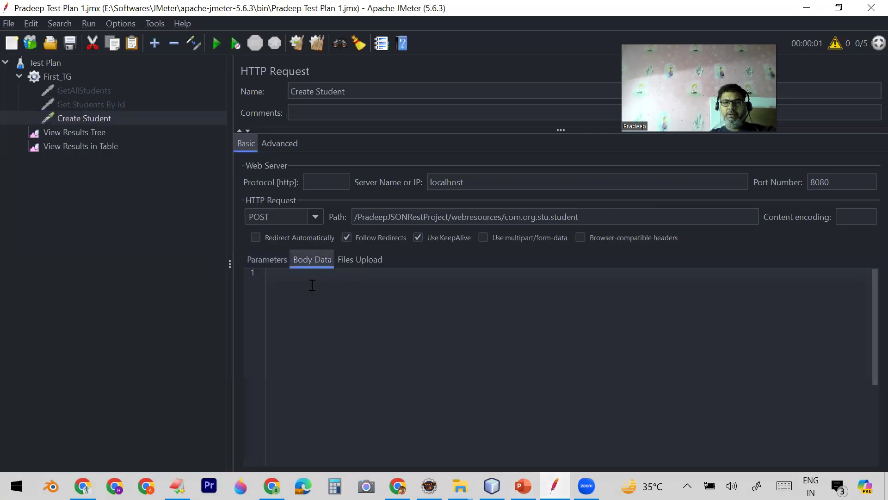
{"action": "key", "text": "ctrl+v"}
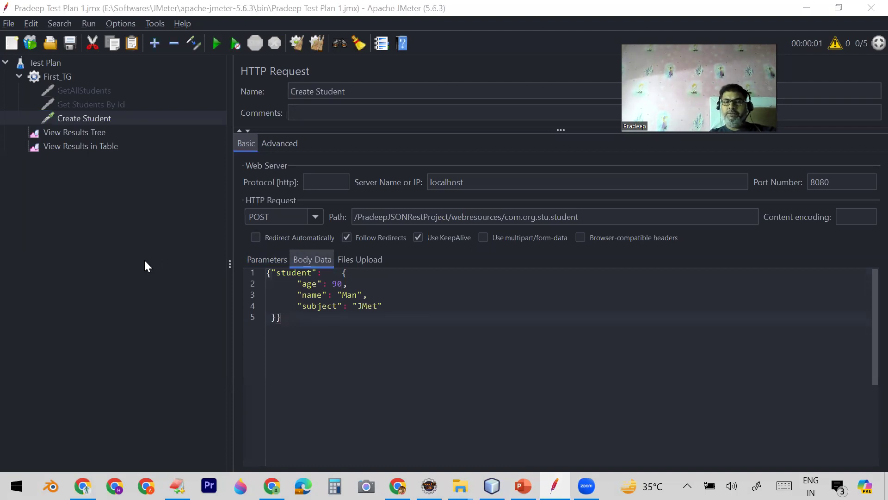
Step: Clear all previous results, run the test plan with the JSON body, and inspect the first Create Student response in View Results Tree
{"action": "left_click", "coordinate": [84, 146]}
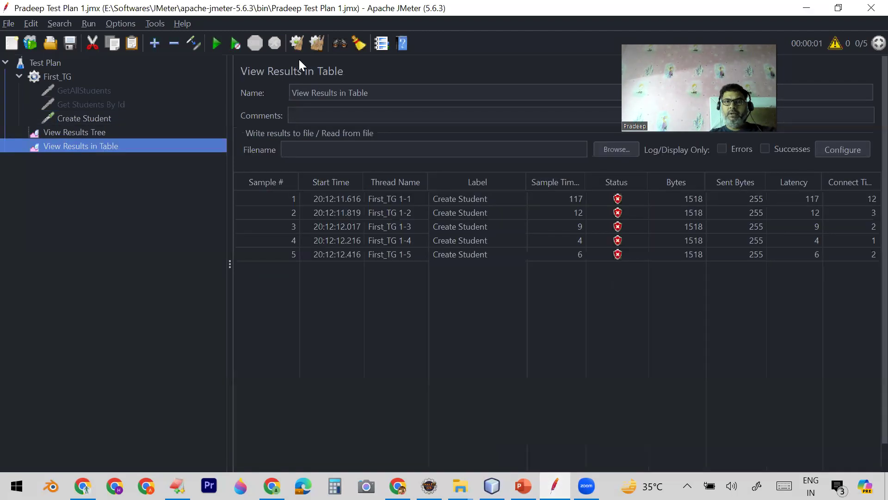
{"action": "left_click", "coordinate": [315, 42]}
{"action": "left_click", "coordinate": [75, 132]}
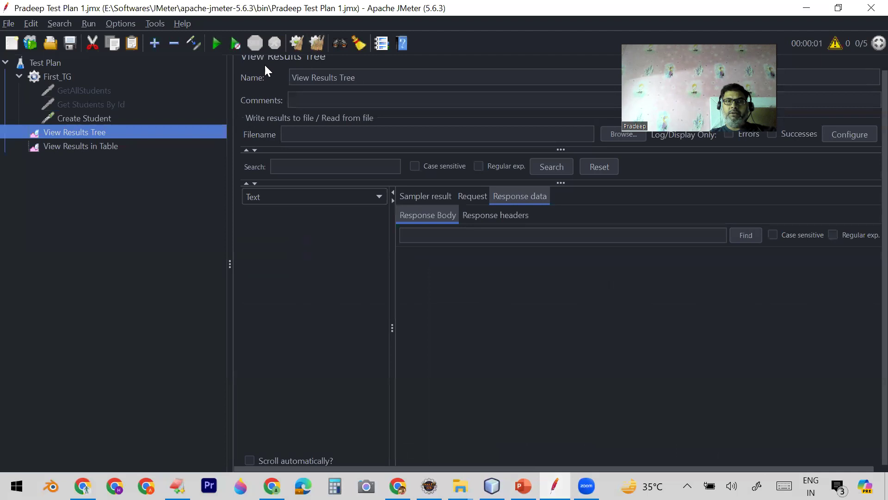
{"action": "left_click", "coordinate": [213, 42]}
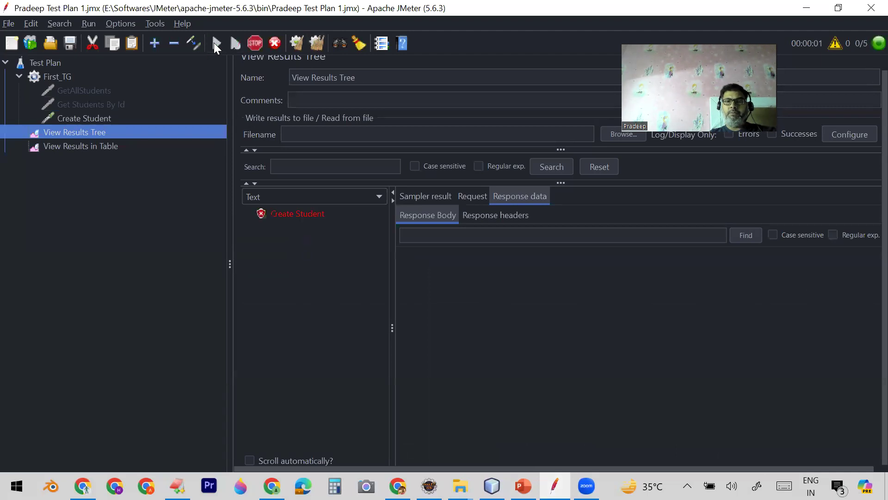
{"action": "left_click", "coordinate": [296, 214]}
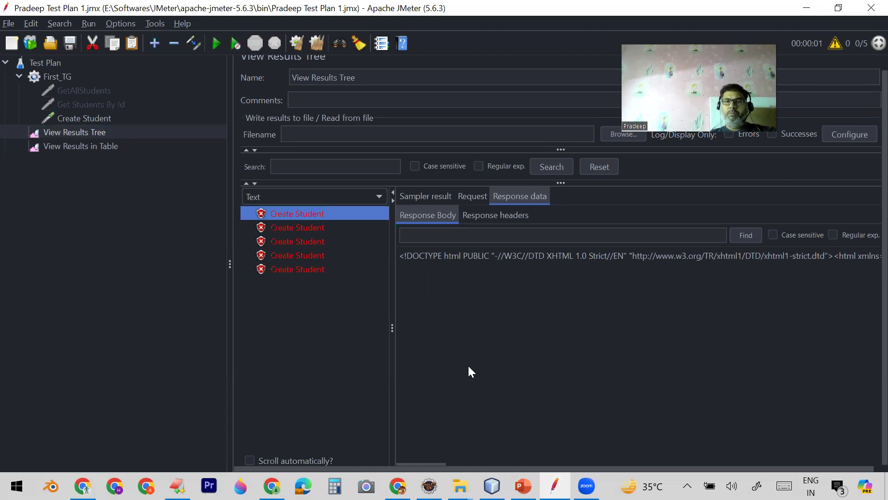
Step: Add an HTTP Header Manager config element under the Create Student sampler
{"action": "left_click", "coordinate": [85, 118]}
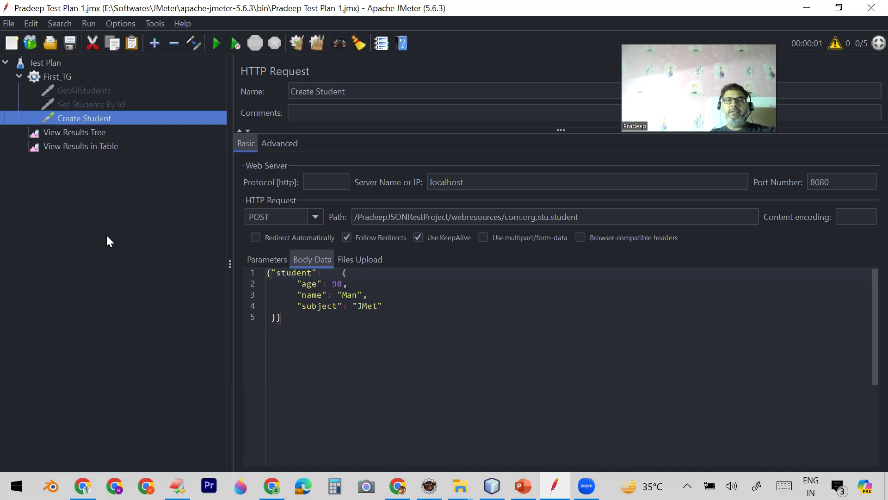
{"action": "right_click", "coordinate": [94, 119]}
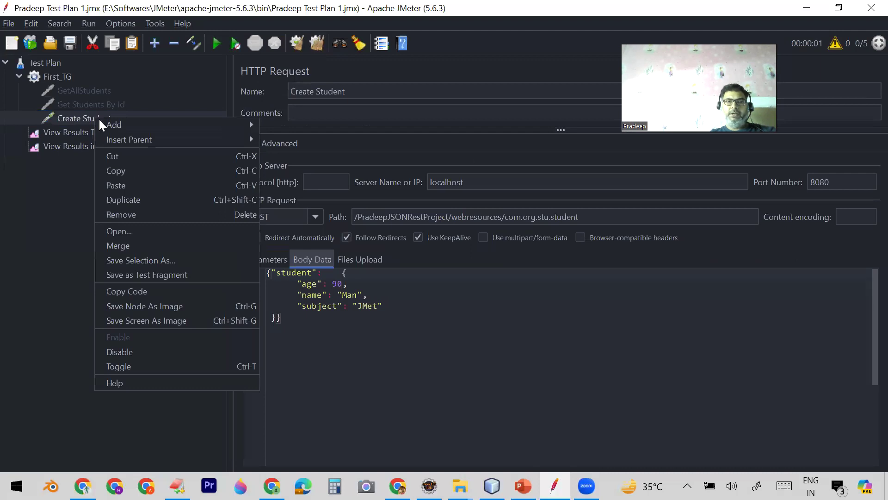
{"action": "mouse_move", "coordinate": [126, 128]}
{"action": "mouse_move", "coordinate": [281, 130]}
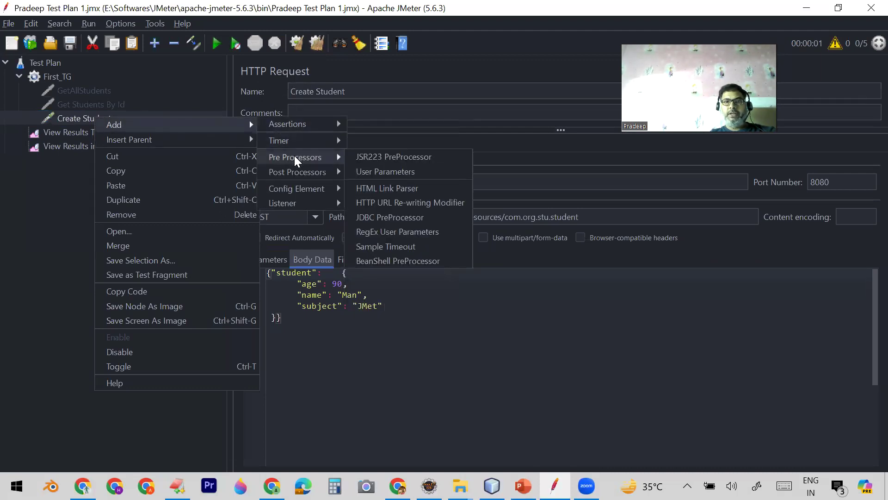
{"action": "mouse_move", "coordinate": [184, 128]}
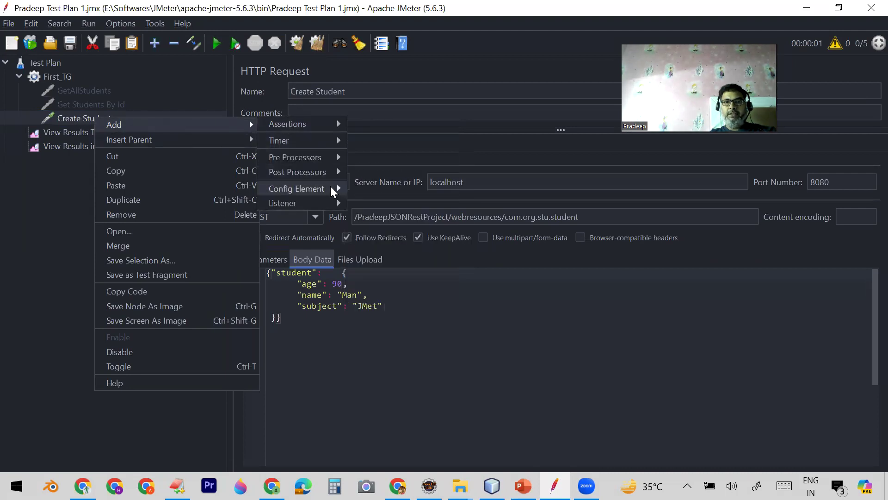
{"action": "mouse_move", "coordinate": [332, 191]}
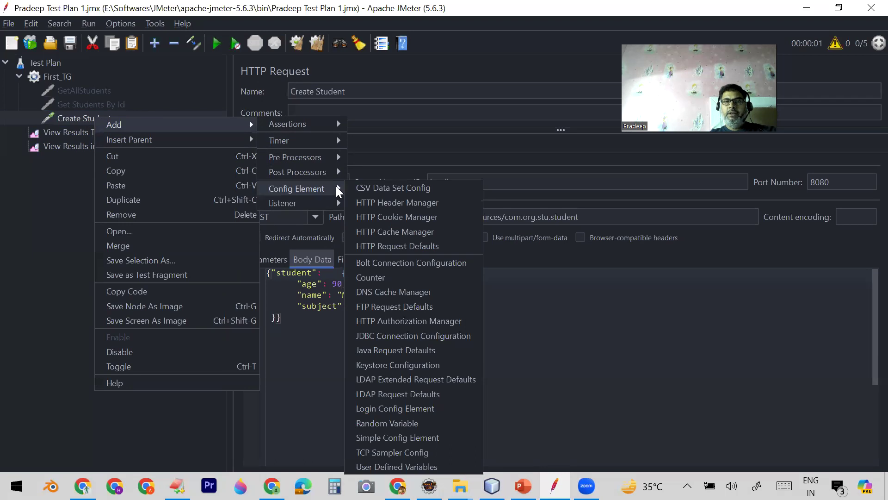
{"action": "left_click", "coordinate": [384, 202]}
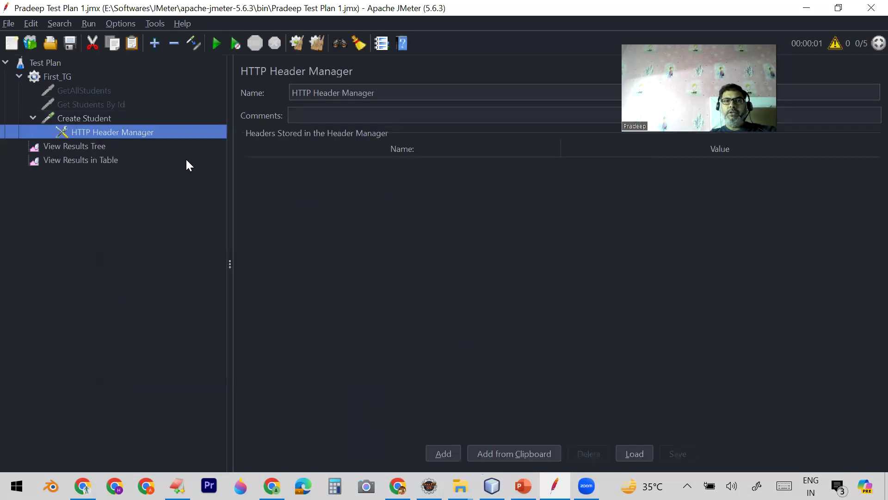
Step: Add a Content-Type header with value application/json to Create Student's HTTP Header Manager, and save the test plan
{"action": "left_click", "coordinate": [89, 119]}
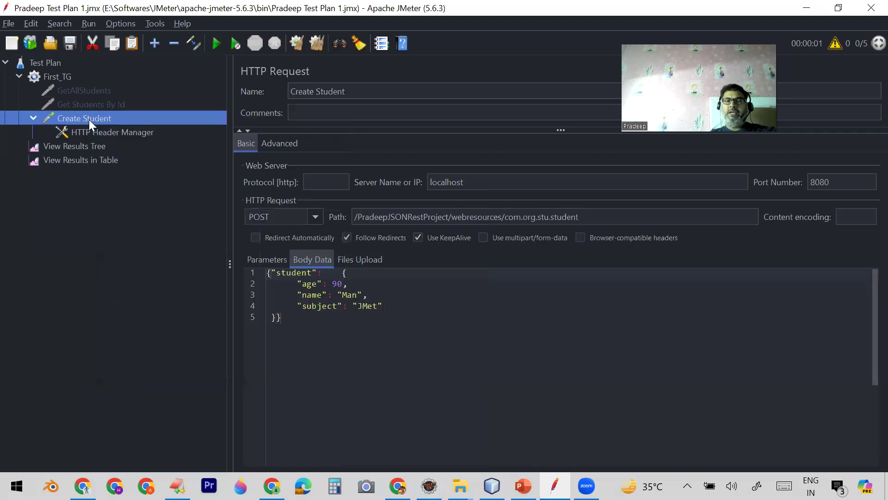
{"action": "left_click", "coordinate": [104, 134]}
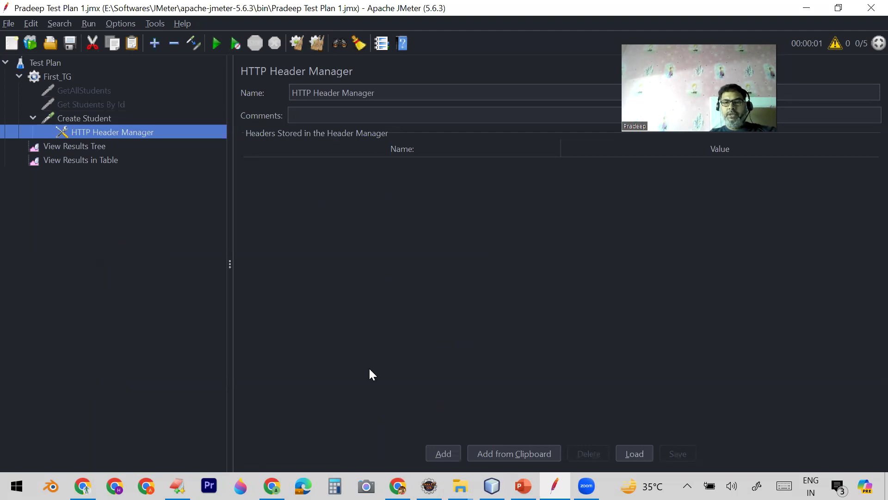
{"action": "left_click", "coordinate": [444, 454]}
{"action": "left_click", "coordinate": [283, 165]}
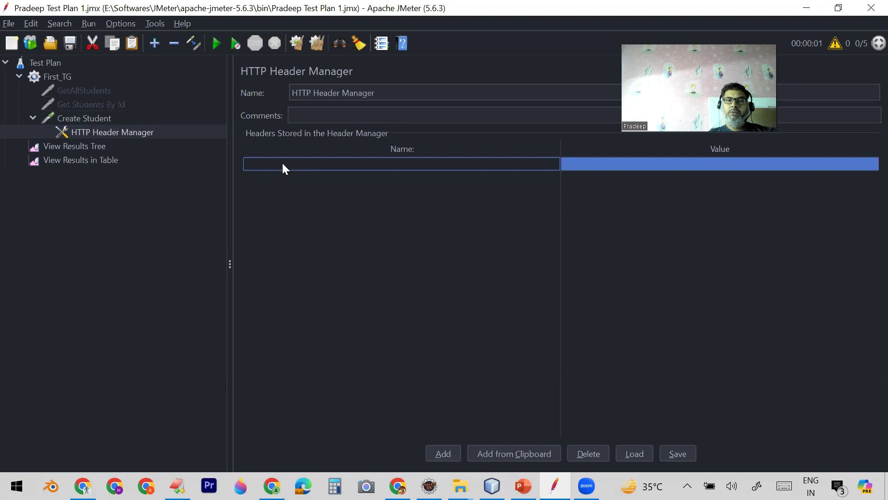
{"action": "type", "text": "C"}
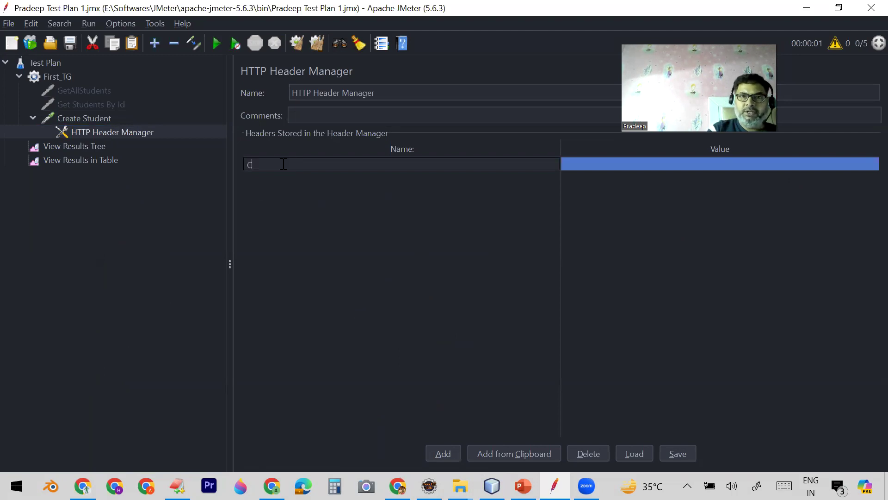
{"action": "type", "text": "onte"}
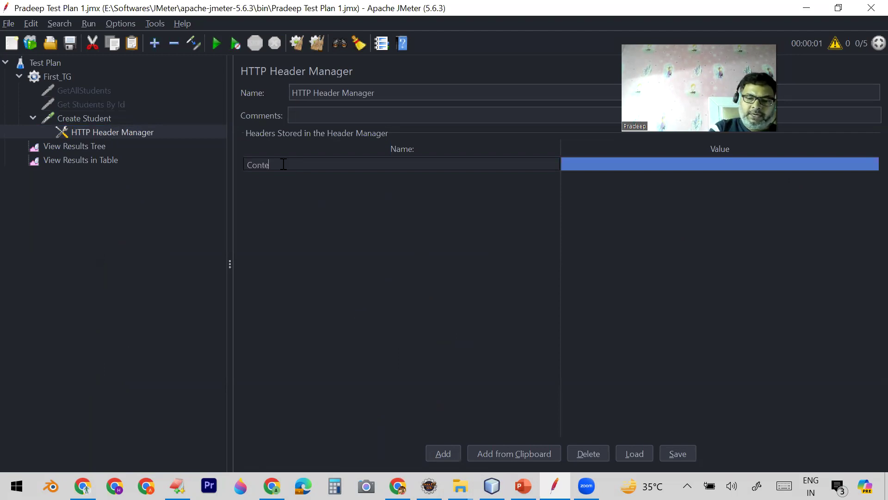
{"action": "type", "text": "nt-Type"}
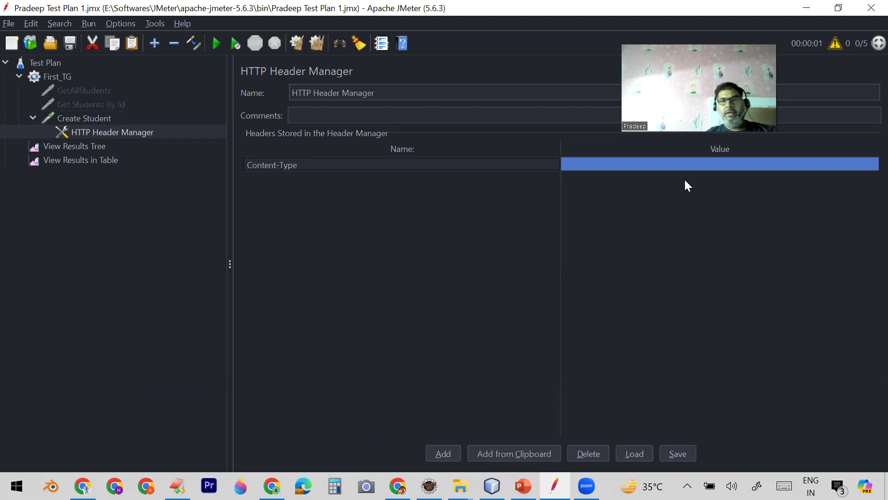
{"action": "double_click", "coordinate": [577, 164]}
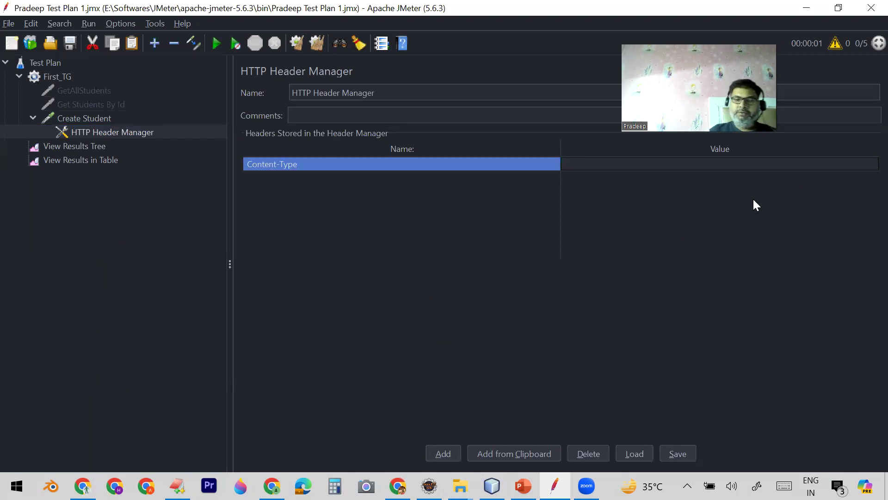
{"action": "type", "text": "appl"}
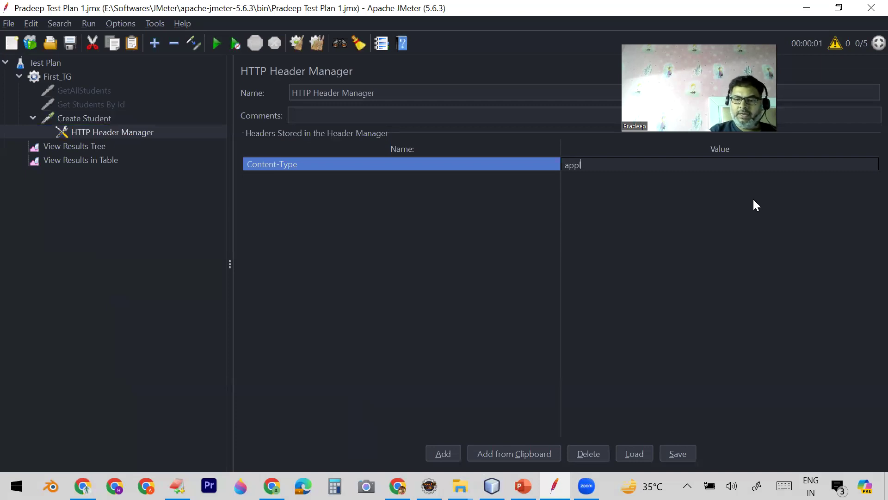
{"action": "type", "text": "ication/"}
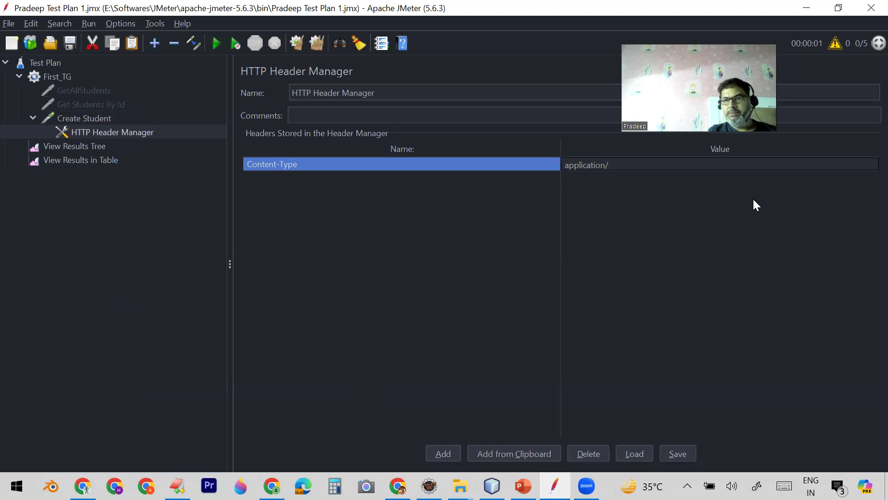
{"action": "type", "text": "json"}
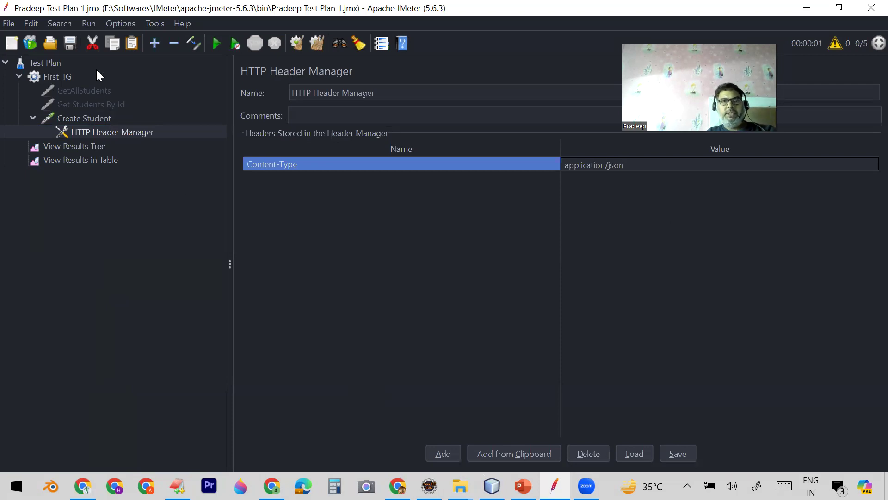
{"action": "left_click", "coordinate": [65, 44]}
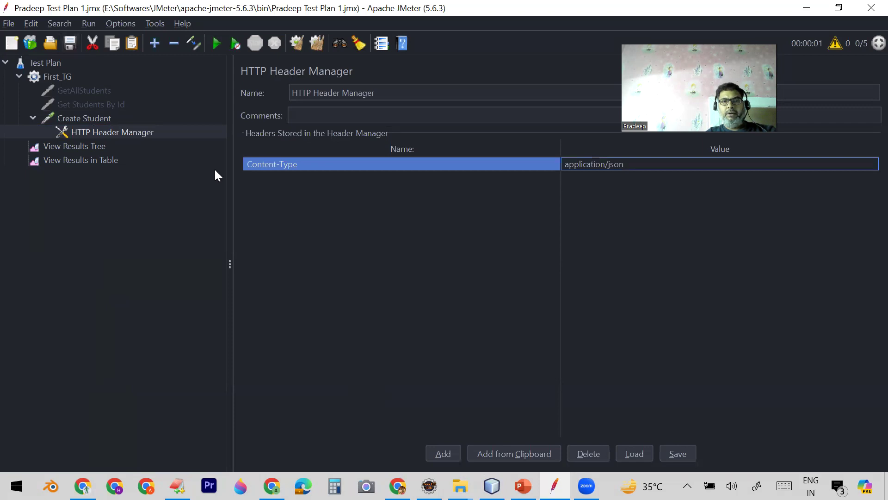
Step: Clear the old listener results, rerun the test plan with the new header, and inspect the first Create Student sample's response body
{"action": "left_click", "coordinate": [87, 162]}
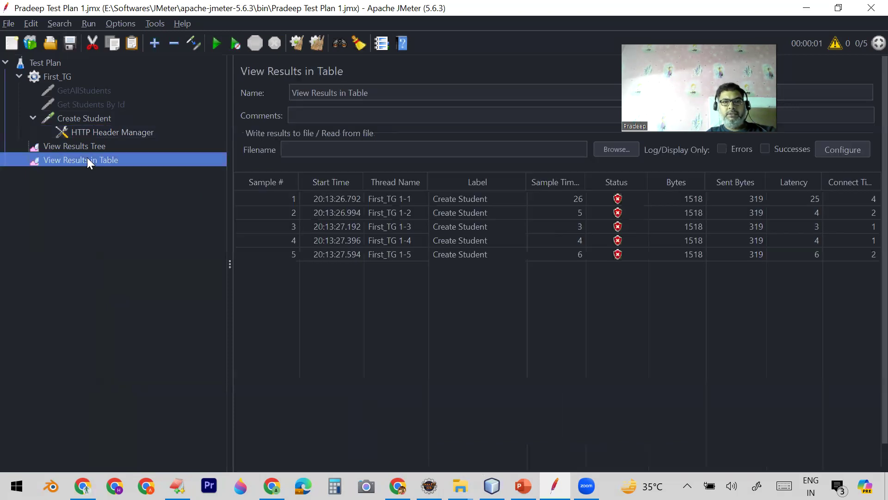
{"action": "left_click", "coordinate": [95, 148]}
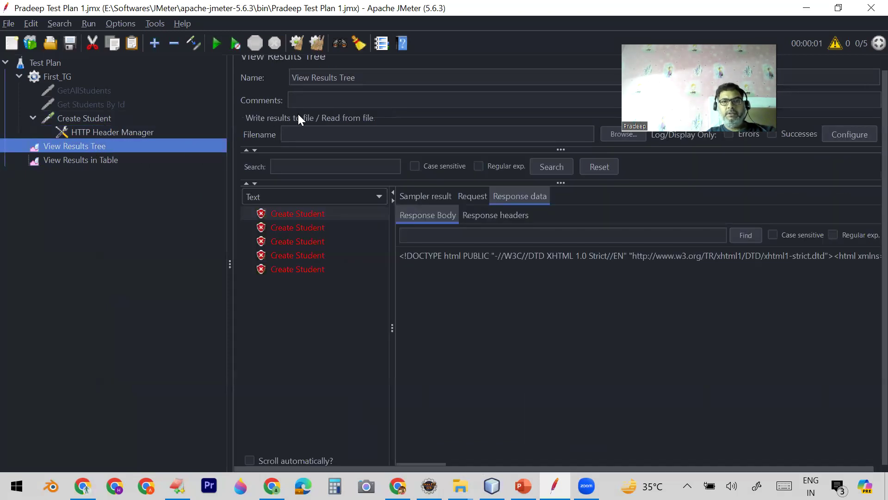
{"action": "left_click", "coordinate": [321, 44]}
{"action": "left_click", "coordinate": [215, 43]}
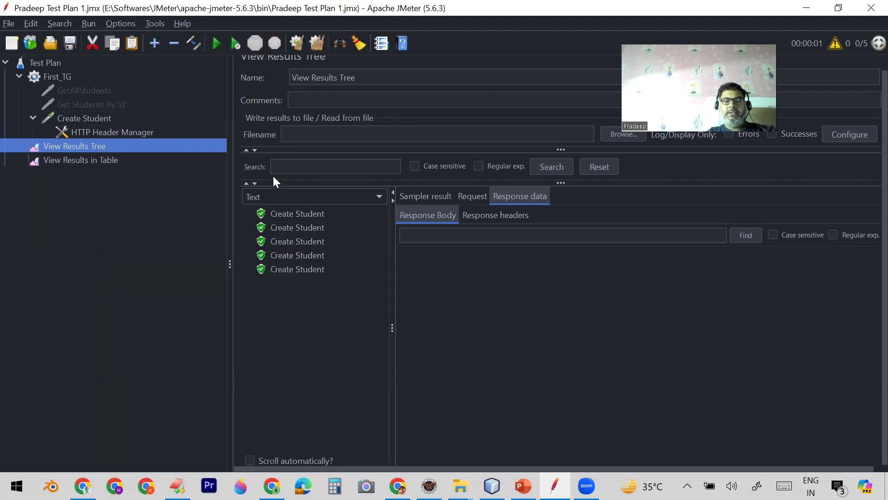
{"action": "left_click", "coordinate": [287, 218]}
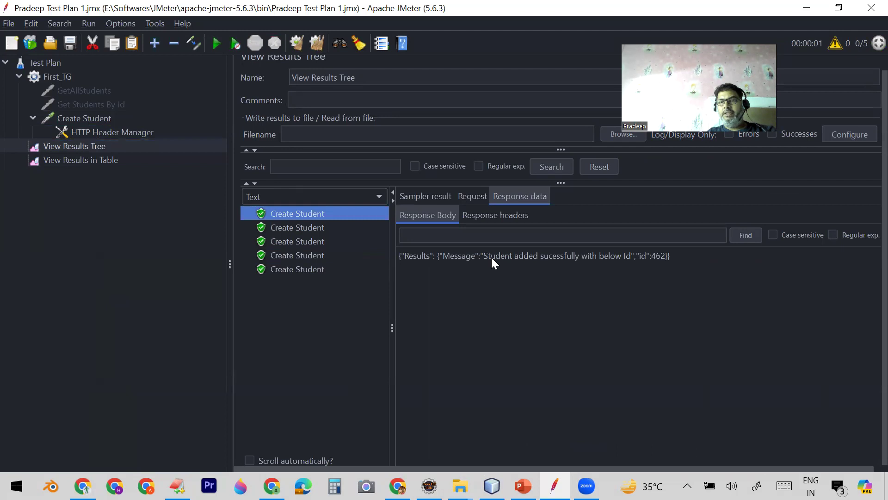
Step: Inspect the response bodies of all five Create Student samples in View Results Tree
{"action": "left_click_drag", "start_coordinate": [494, 256], "coordinate": [549, 270]}
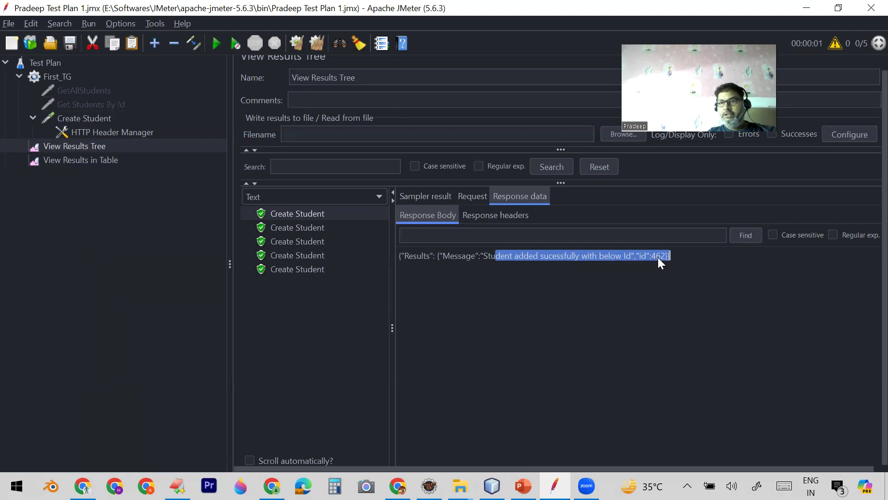
{"action": "left_click", "coordinate": [308, 228]}
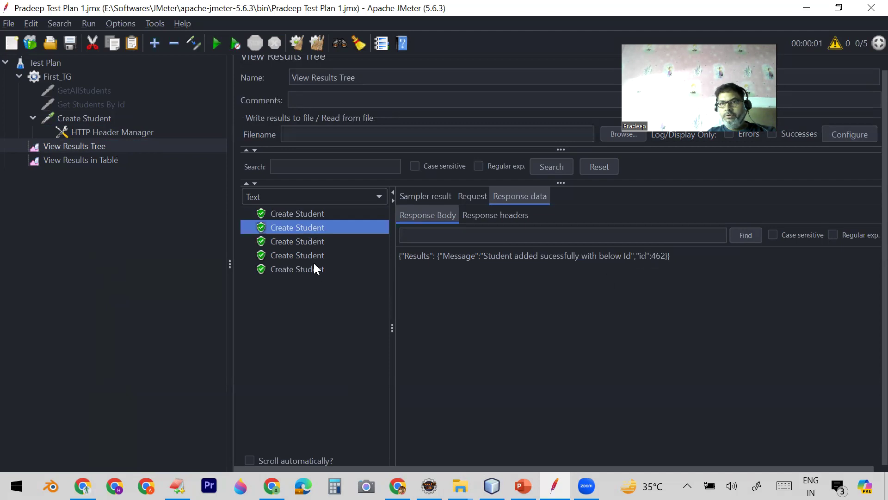
{"action": "left_click", "coordinate": [307, 241]}
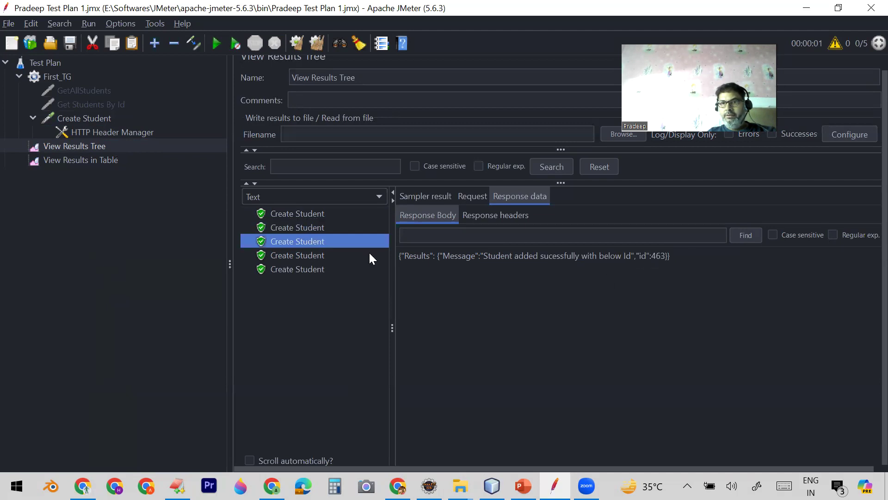
{"action": "left_click", "coordinate": [315, 257]}
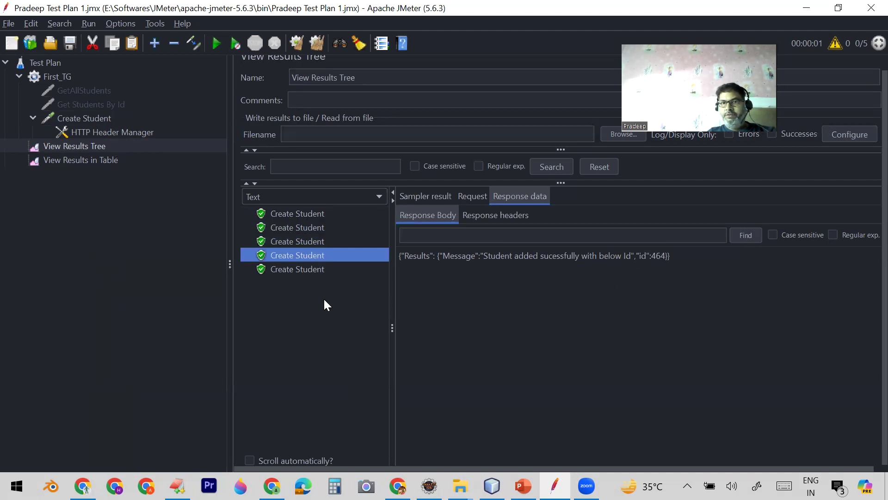
{"action": "left_click", "coordinate": [312, 270]}
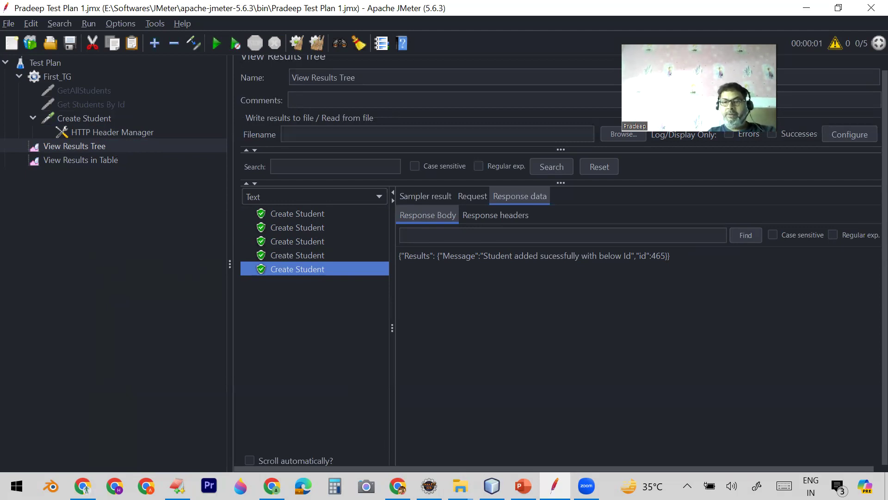
{"action": "left_click", "coordinate": [398, 486]}
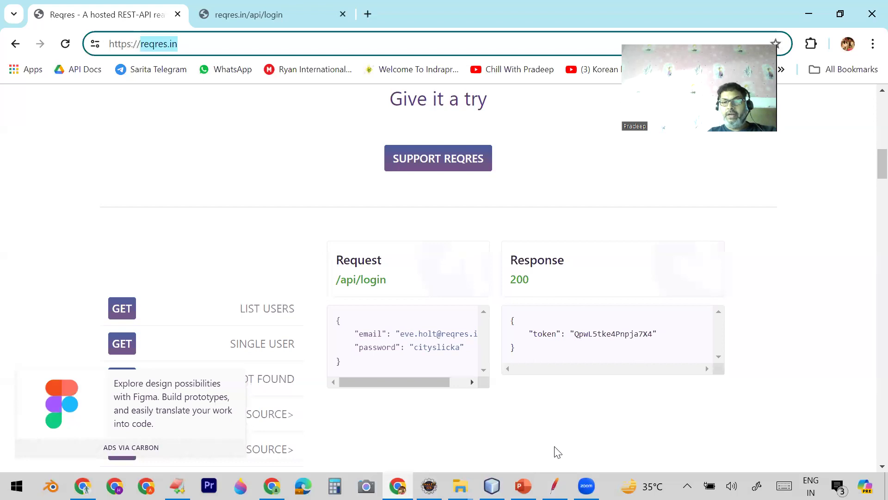
{"action": "key", "text": "alt+Tab"}
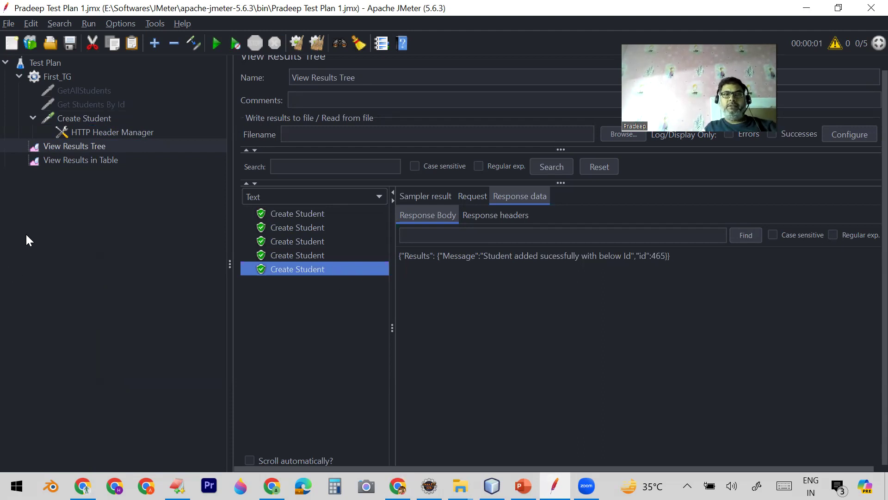
{"action": "left_click", "coordinate": [102, 119]}
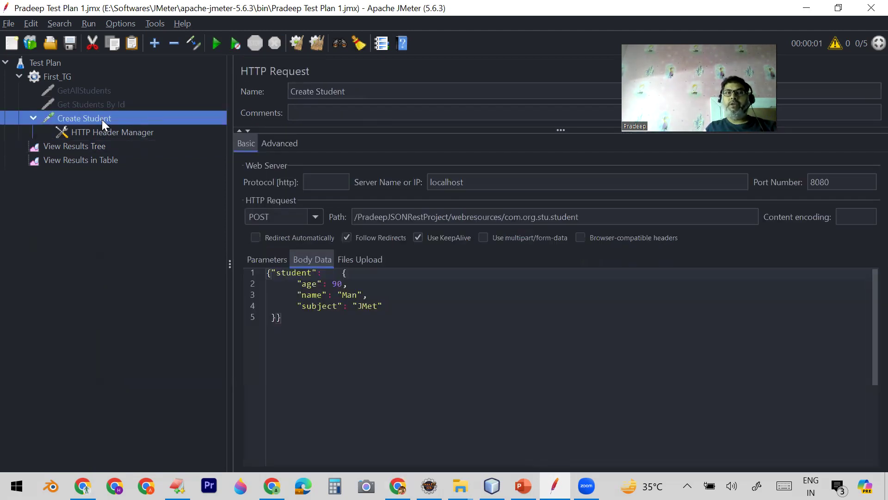
{"action": "right_click", "coordinate": [102, 119]}
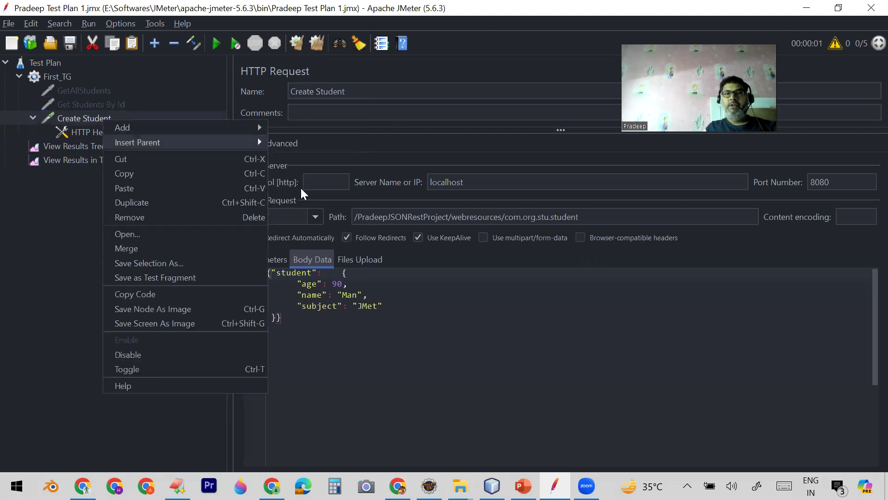
{"action": "mouse_move", "coordinate": [240, 126]}
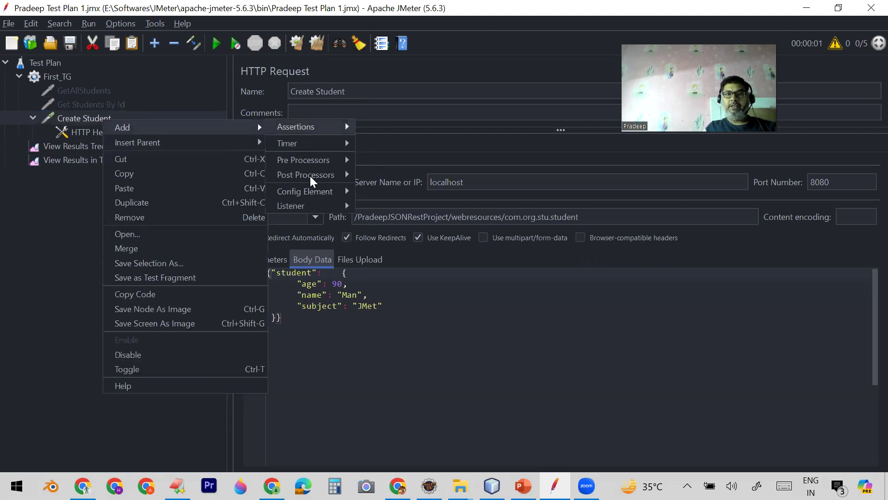
{"action": "mouse_move", "coordinate": [334, 192]}
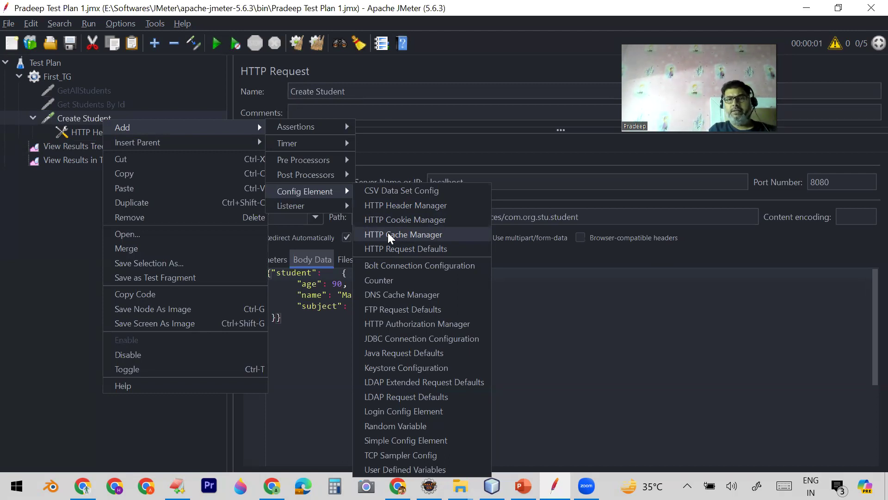
{"action": "left_click", "coordinate": [37, 229]}
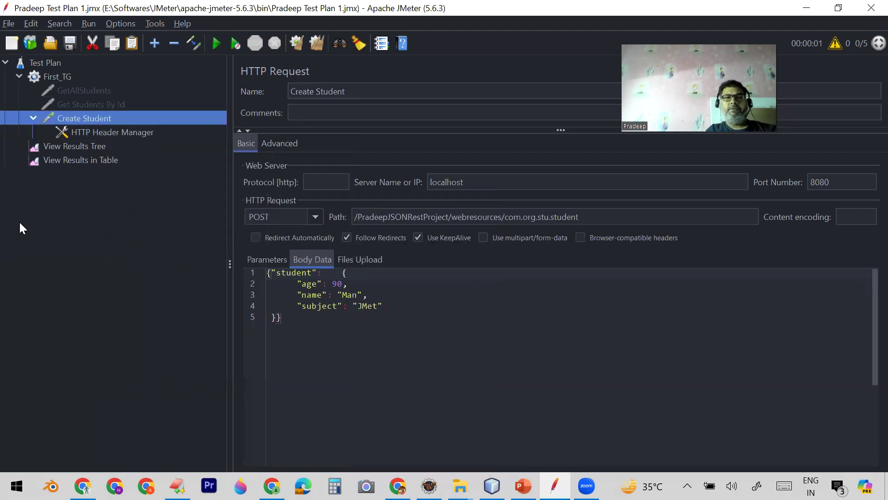
Step: Collapse the Create Student sampler in the First_TG thread group and duplicate it together with its header manager
{"action": "left_click", "coordinate": [33, 119]}
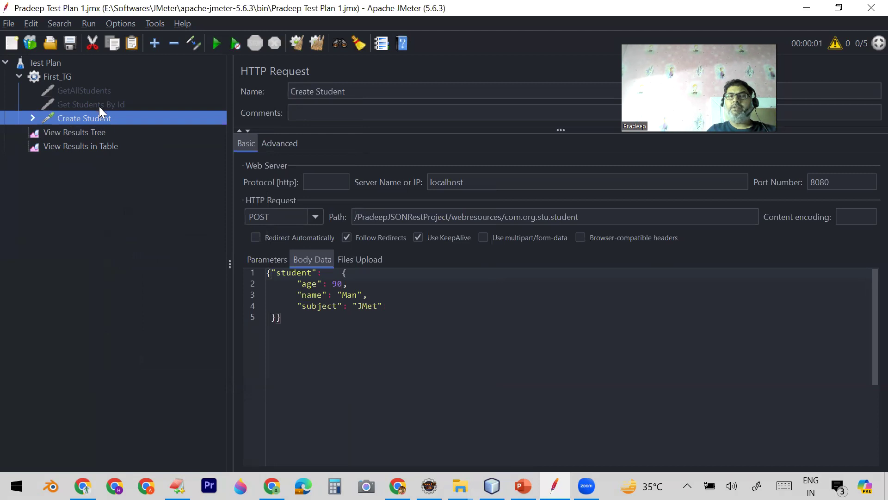
{"action": "left_click", "coordinate": [63, 76]}
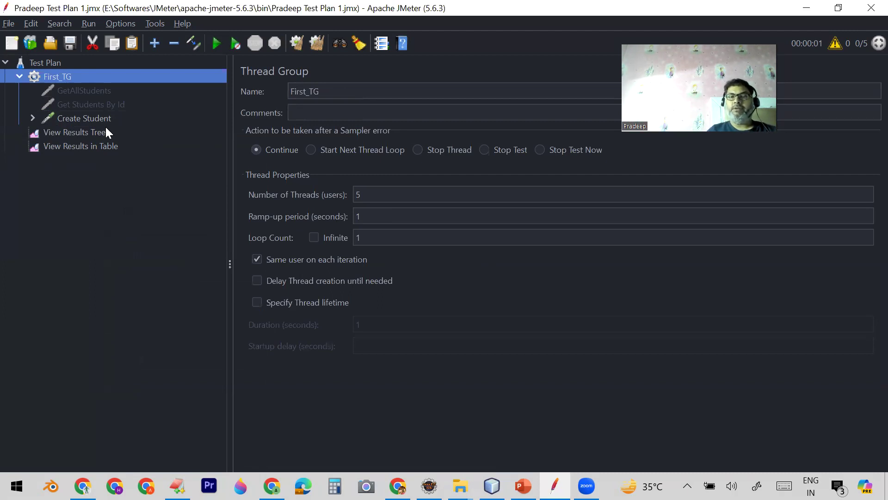
{"action": "left_click", "coordinate": [80, 118]}
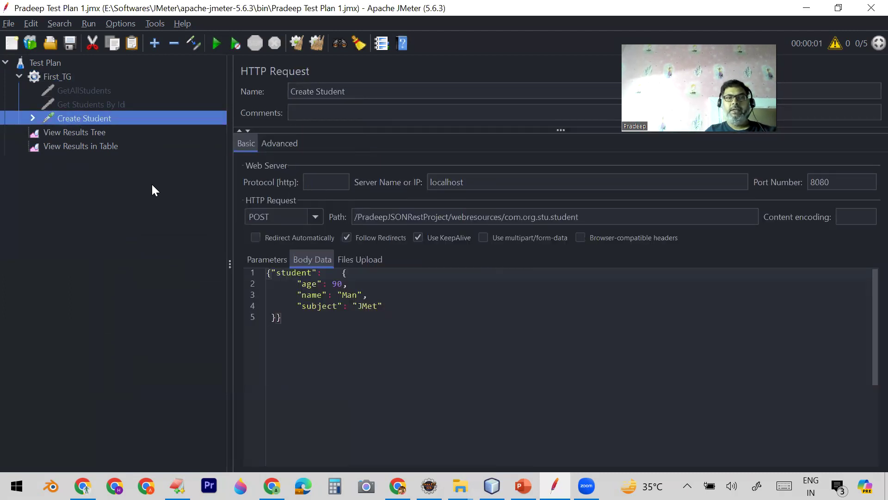
{"action": "right_click", "coordinate": [91, 116]}
{"action": "mouse_move", "coordinate": [163, 124]}
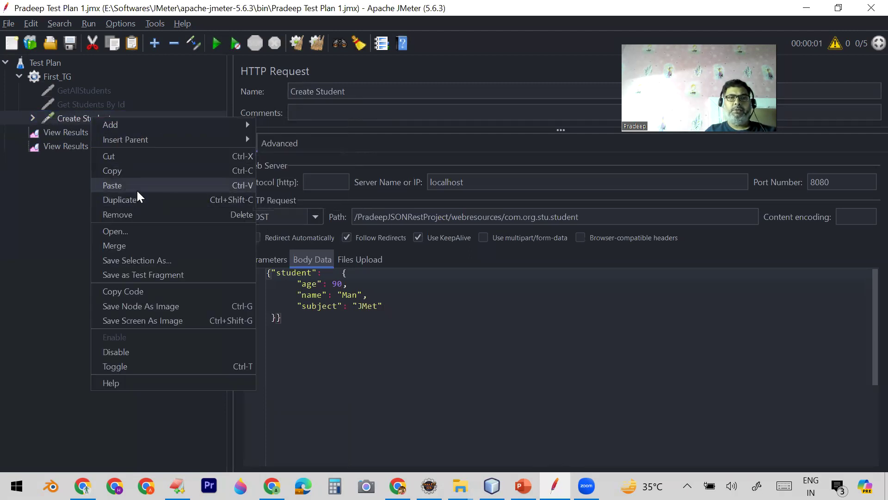
{"action": "left_click", "coordinate": [119, 200]}
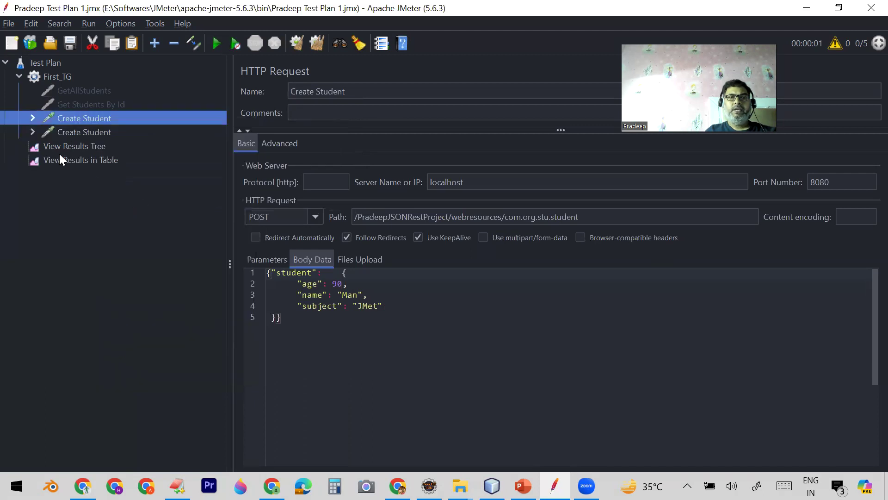
Step: Rename the duplicated Create Student sampler to Update Student and save the test plan
{"action": "left_click", "coordinate": [72, 135]}
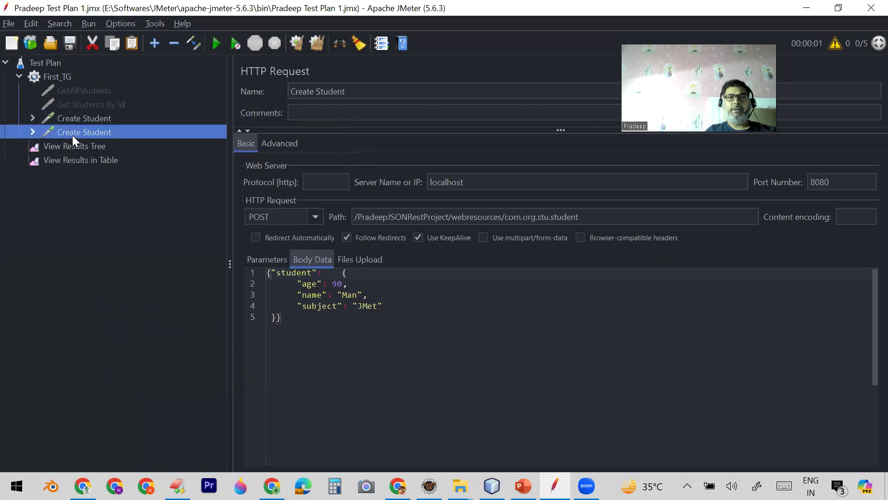
{"action": "double_click", "coordinate": [312, 91]}
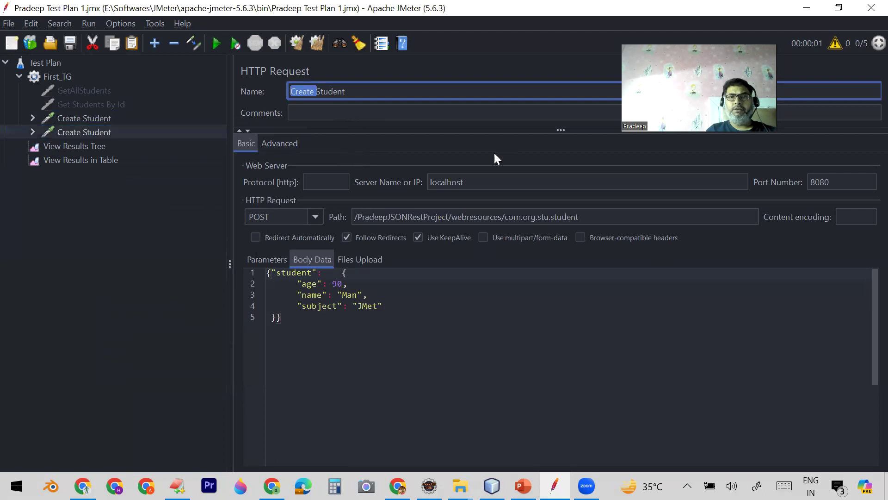
{"action": "type", "text": "Update"}
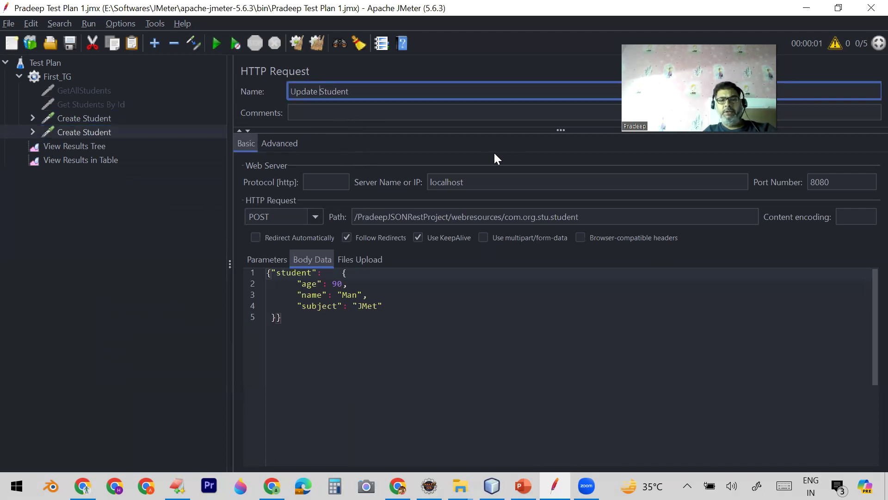
{"action": "left_click", "coordinate": [71, 43]}
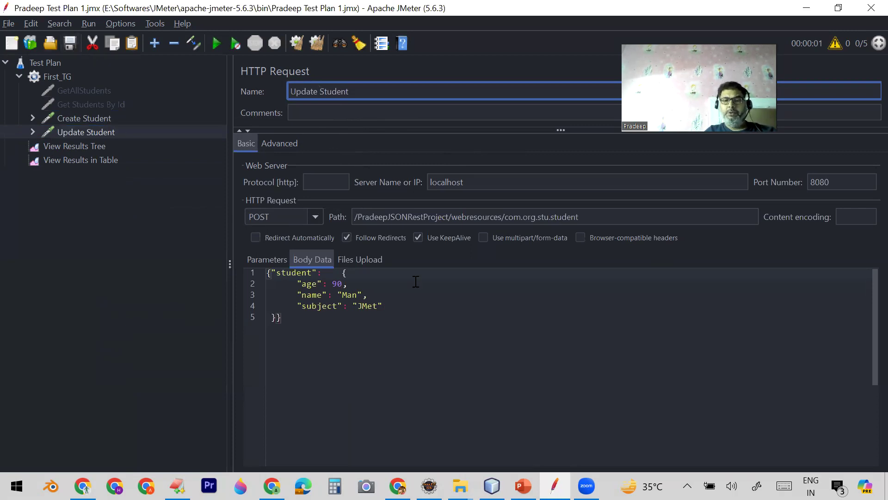
Step: Switch to EditPlus and review the Update student method, URL and JSON body in RestURI_For_JSON.txt
{"action": "key", "text": "alt+Tab"}
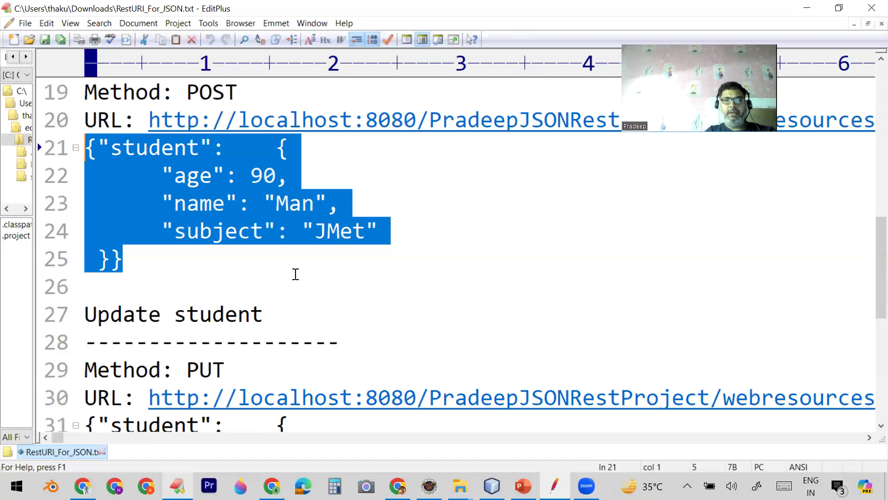
{"action": "scroll", "coordinate": [305, 261], "scroll_direction": "down", "scroll_amount": 3}
{"action": "scroll", "coordinate": [307, 263], "scroll_direction": "up", "scroll_amount": 1}
{"action": "scroll", "coordinate": [307, 264], "scroll_direction": "down", "scroll_amount": 1}
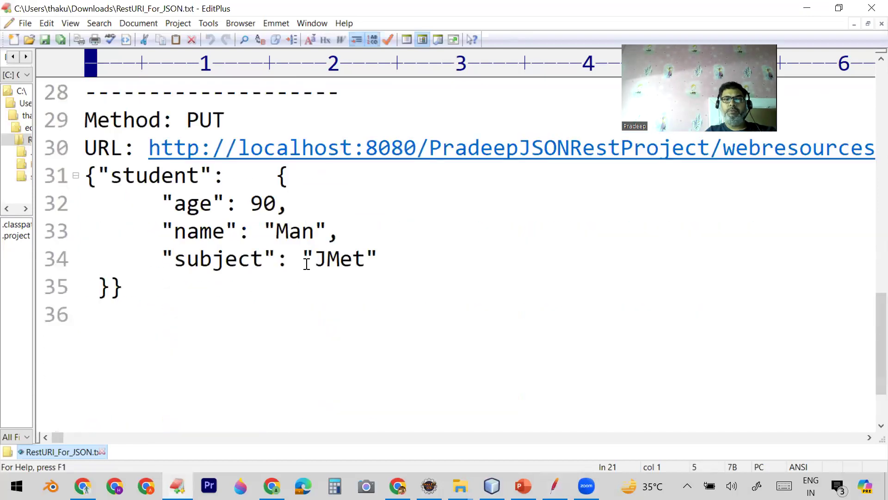
{"action": "left_click", "coordinate": [153, 152]}
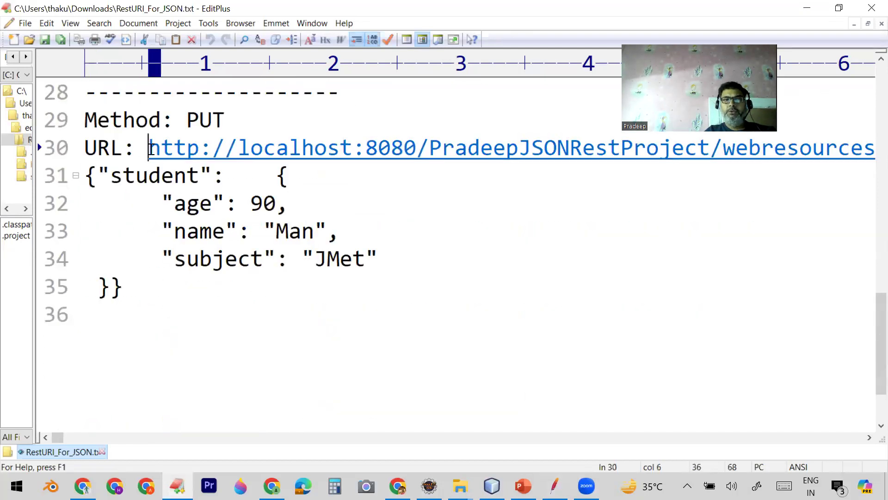
{"action": "left_click_drag", "start_coordinate": [56, 436], "coordinate": [79, 435]}
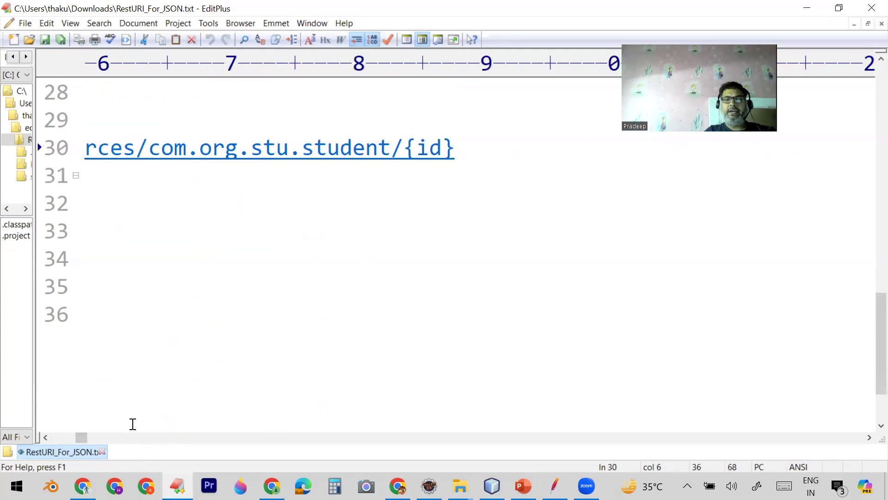
{"action": "left_click_drag", "start_coordinate": [79, 438], "coordinate": [48, 434]}
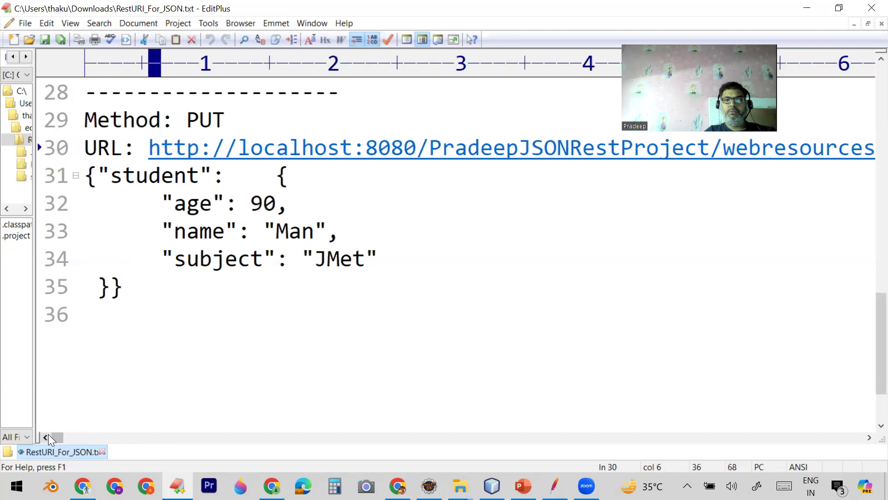
Step: Switch back to JMeter and append /4 to the end of Update Student's request path
{"action": "left_click", "coordinate": [555, 485]}
{"action": "left_click", "coordinate": [624, 219]}
{"action": "type", "text": "/"}
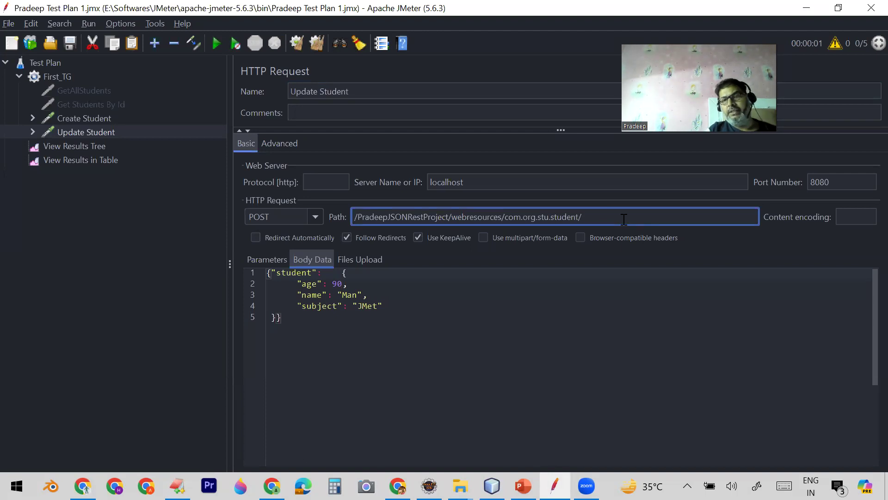
{"action": "type", "text": "4"}
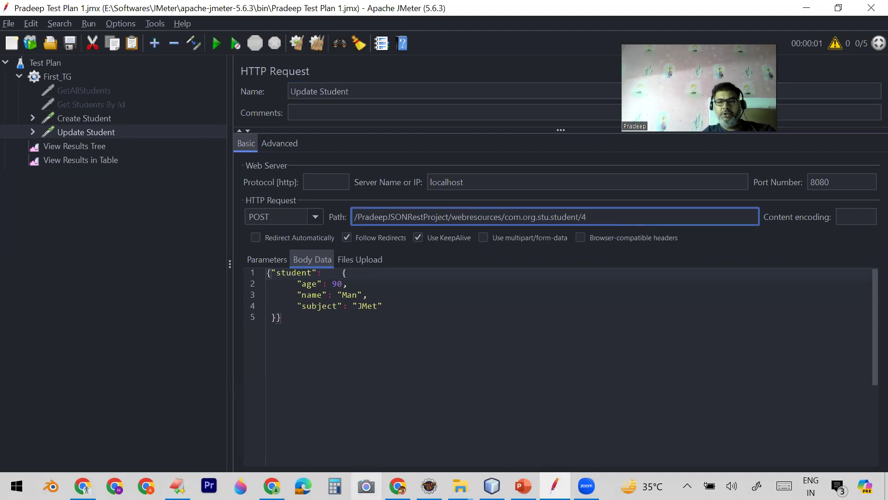
{"action": "mouse_move", "coordinate": [397, 486]}
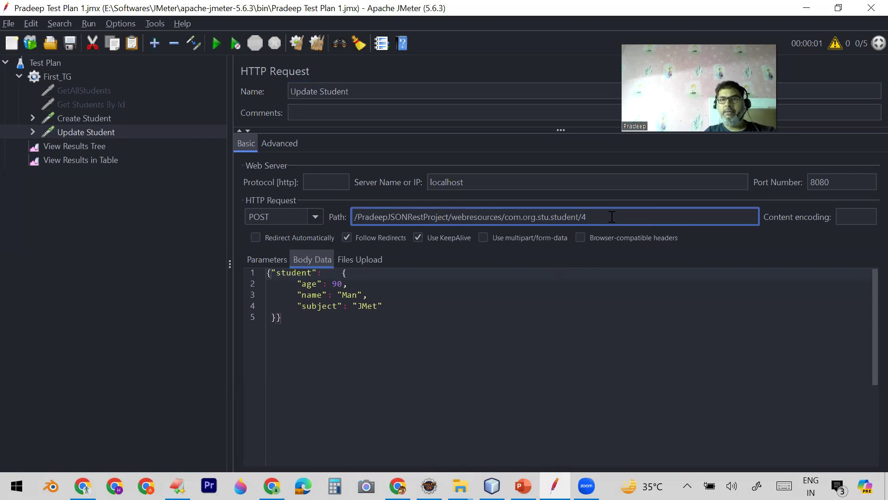
{"action": "left_click_drag", "start_coordinate": [612, 217], "coordinate": [325, 216]}
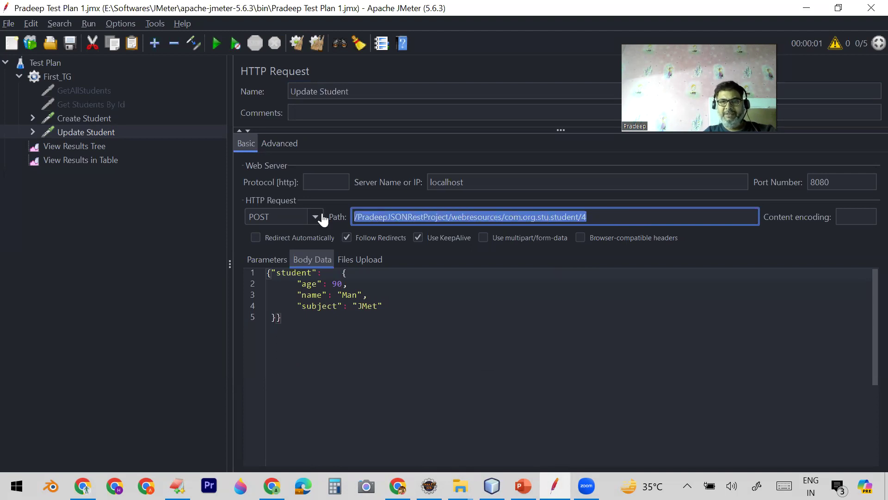
Step: Switch to EditPlus and copy the complete Update student URL from line 30 of RestURI_For_JSON.txt
{"action": "left_click", "coordinate": [178, 486]}
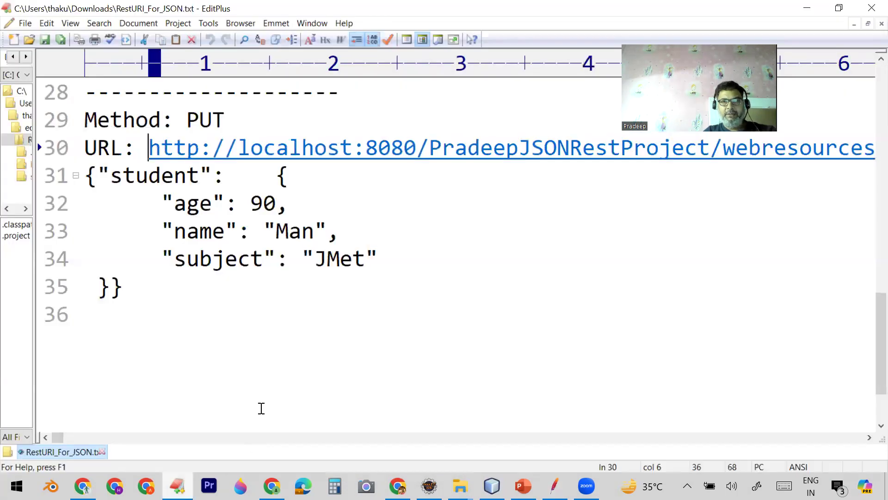
{"action": "left_click_drag", "start_coordinate": [151, 148], "coordinate": [869, 142]}
{"action": "key", "text": "ctrl+c"}
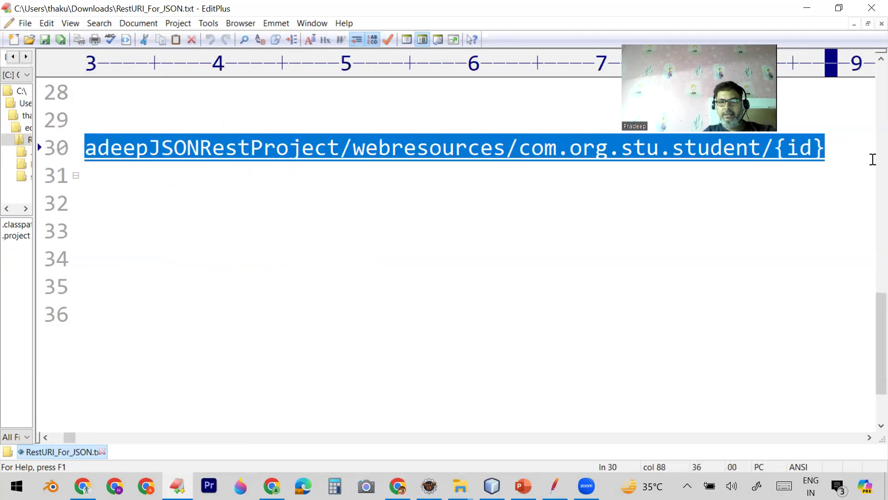
Step: Switch to Chrome and open the copied student URL in a new tab, replacing the {id} placeholder with 4
{"action": "left_click", "coordinate": [399, 485]}
{"action": "key", "text": "ctrl+l"}
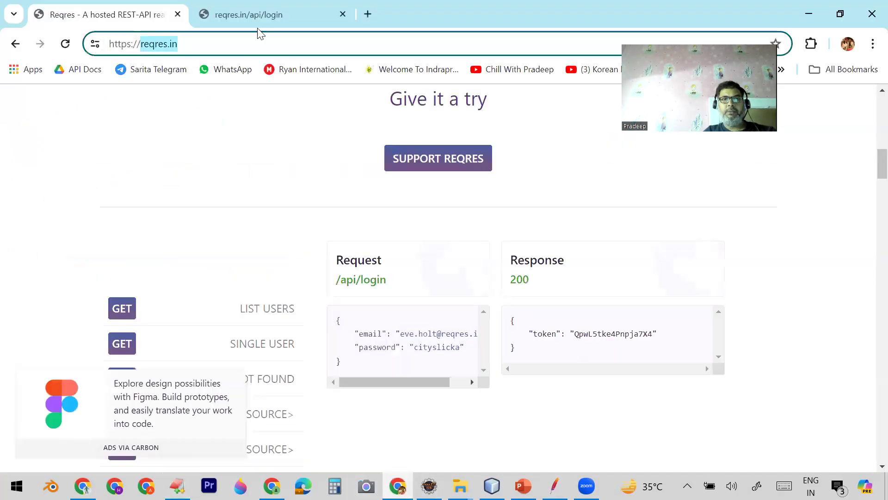
{"action": "left_click", "coordinate": [324, 12]}
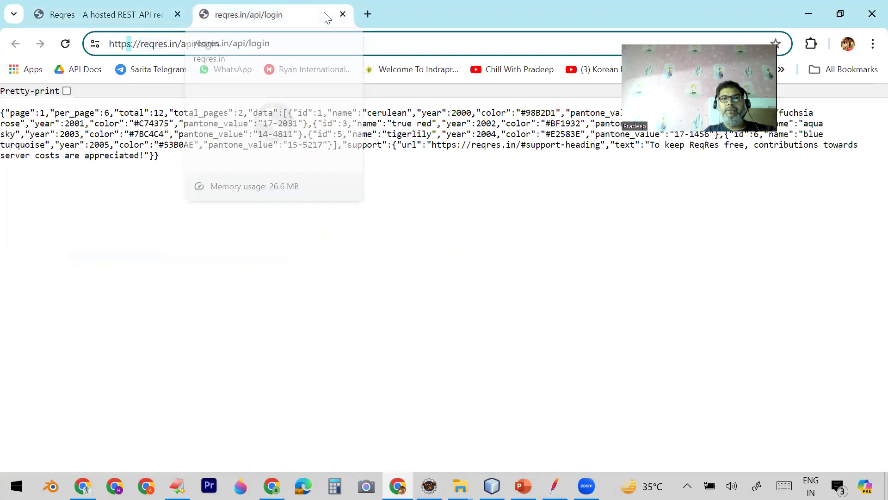
{"action": "left_click", "coordinate": [368, 13]}
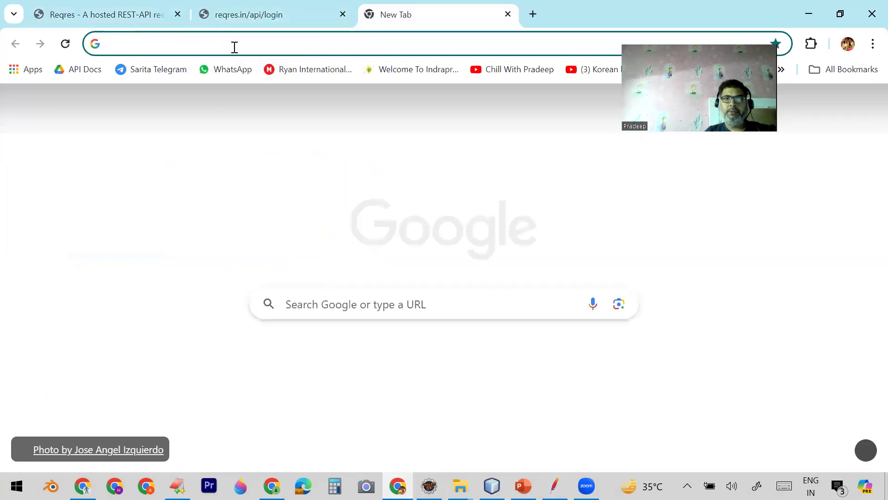
{"action": "key", "text": "ctrl+v"}
{"action": "key", "text": "BackSpace"}
{"action": "key", "text": "BackSpace"}
{"action": "key", "text": "BackSpace"}
{"action": "key", "text": "BackSpace"}
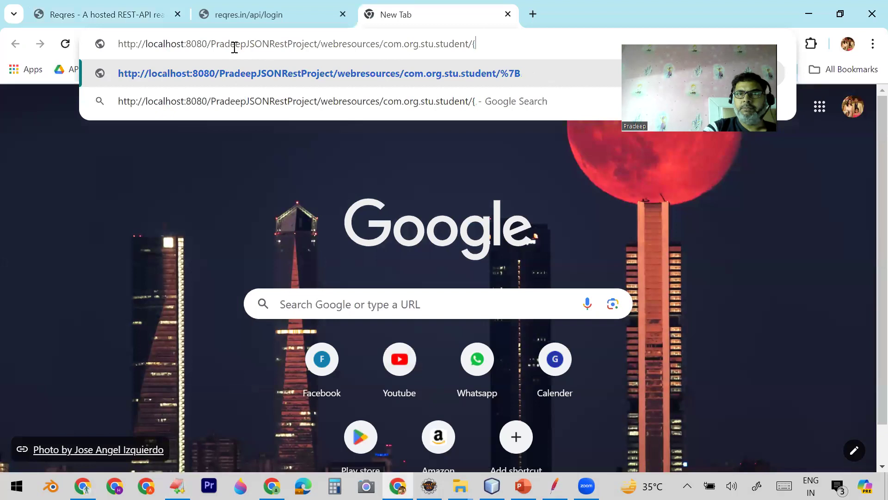
{"action": "type", "text": "4"}
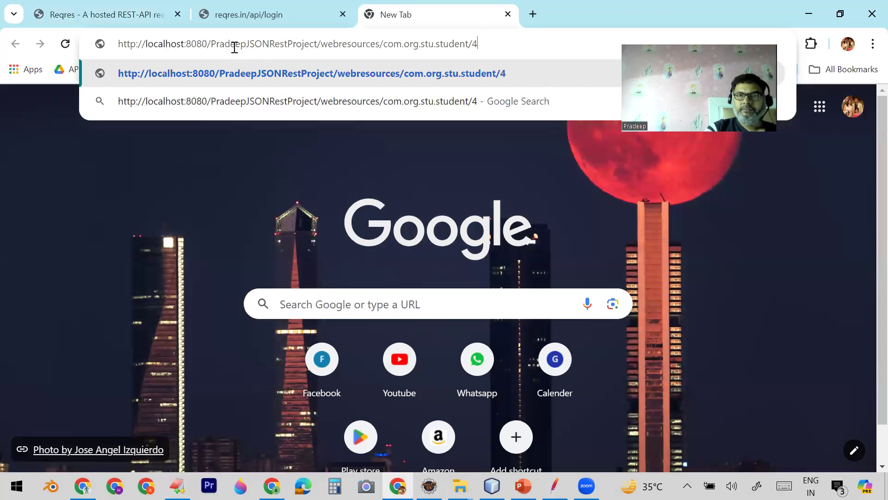
{"action": "key", "text": "Return"}
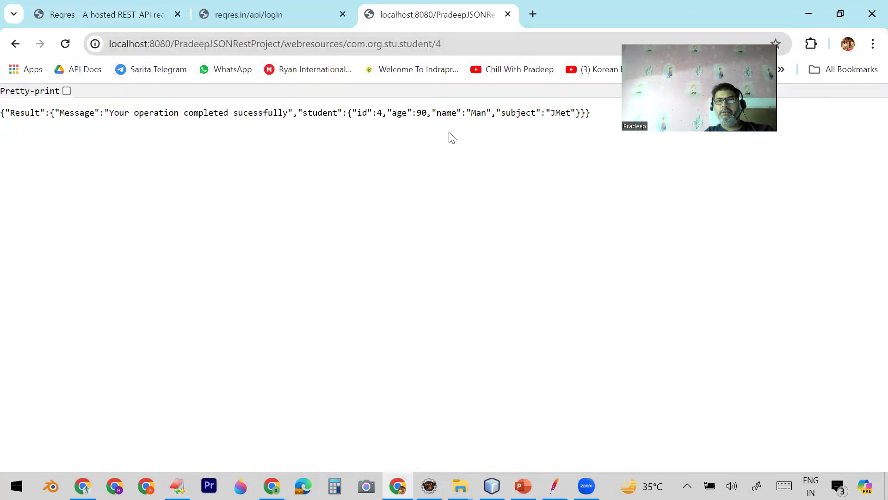
Step: Check the id, age and name in the returned student record against the /4 ending of the URL
{"action": "double_click", "coordinate": [378, 115]}
{"action": "double_click", "coordinate": [422, 113]}
{"action": "left_click_drag", "start_coordinate": [472, 113], "coordinate": [483, 114]}
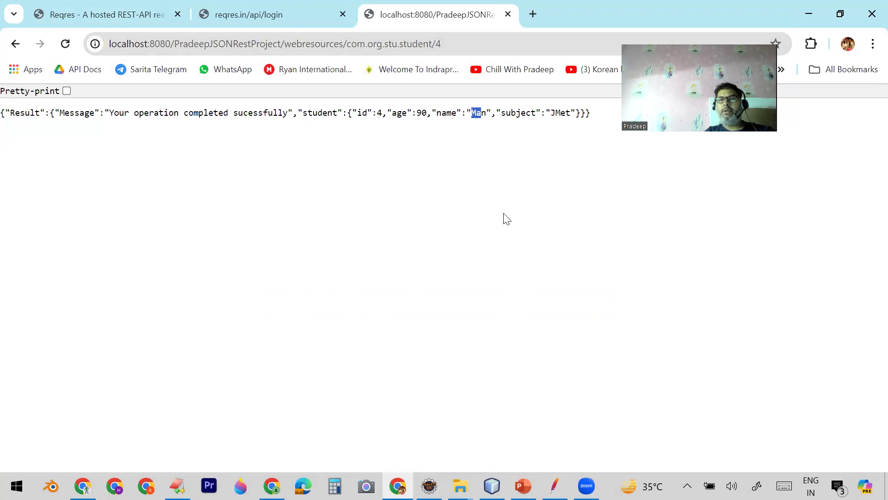
{"action": "left_click_drag", "start_coordinate": [433, 44], "coordinate": [455, 47]}
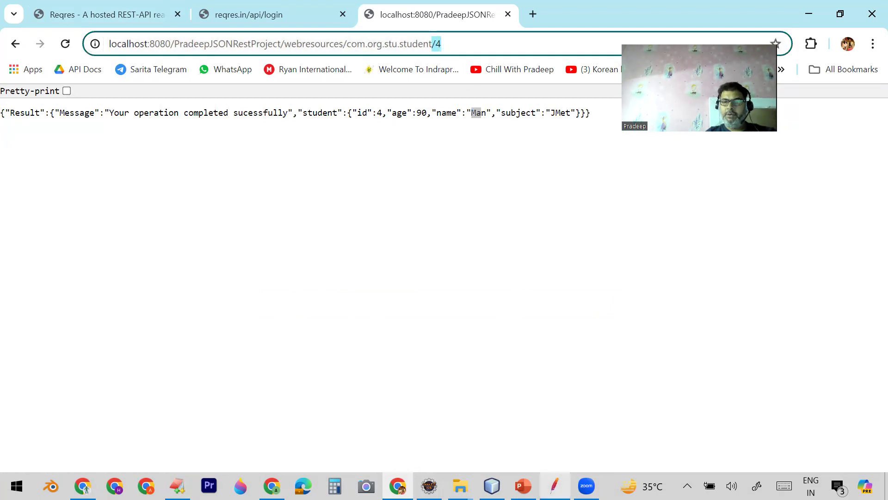
Step: Switch back to JMeter and set the Update Student request method to PUT
{"action": "left_click", "coordinate": [554, 485]}
{"action": "left_click", "coordinate": [593, 216]}
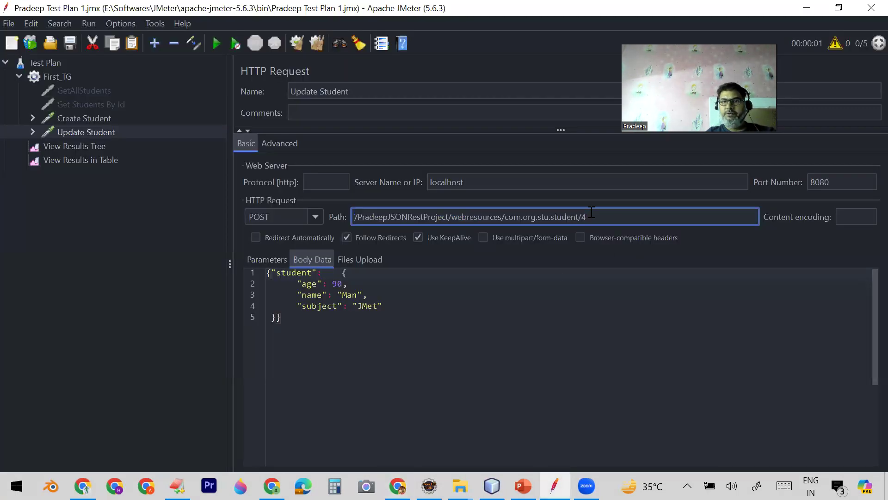
{"action": "left_click", "coordinate": [316, 217]}
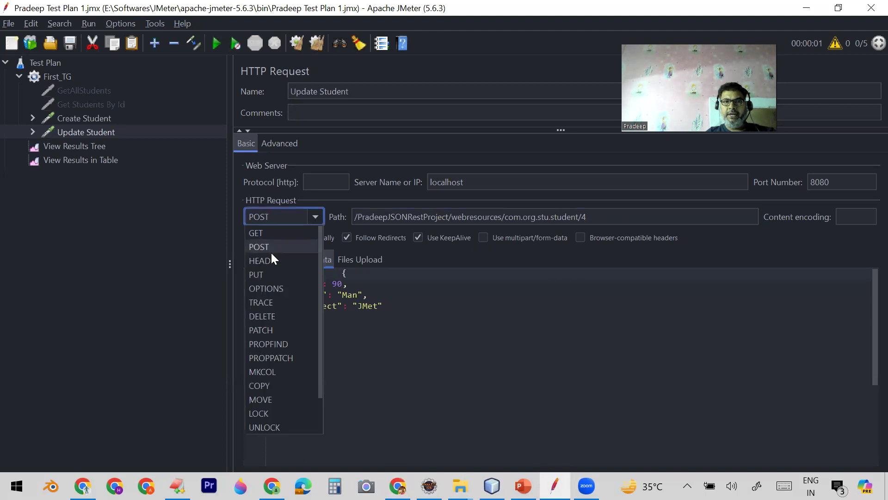
{"action": "left_click", "coordinate": [268, 275]}
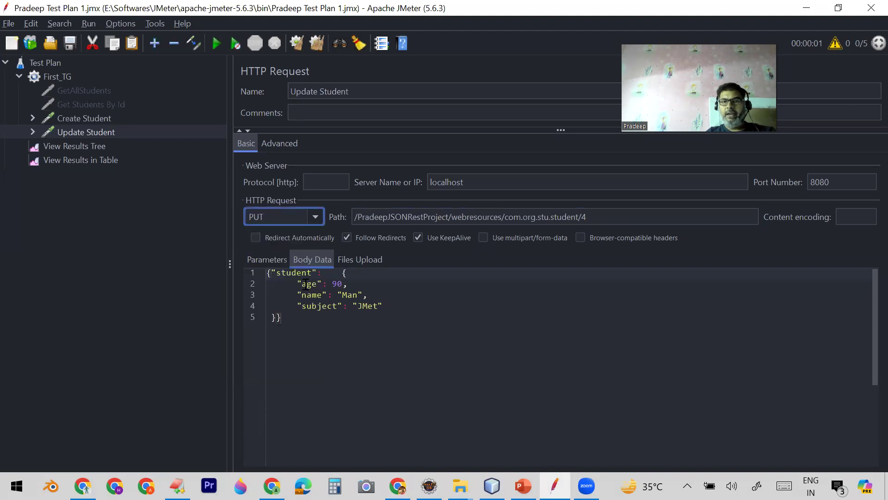
Step: Change the name value in Update Student's JSON body to Manager
{"action": "double_click", "coordinate": [350, 294]}
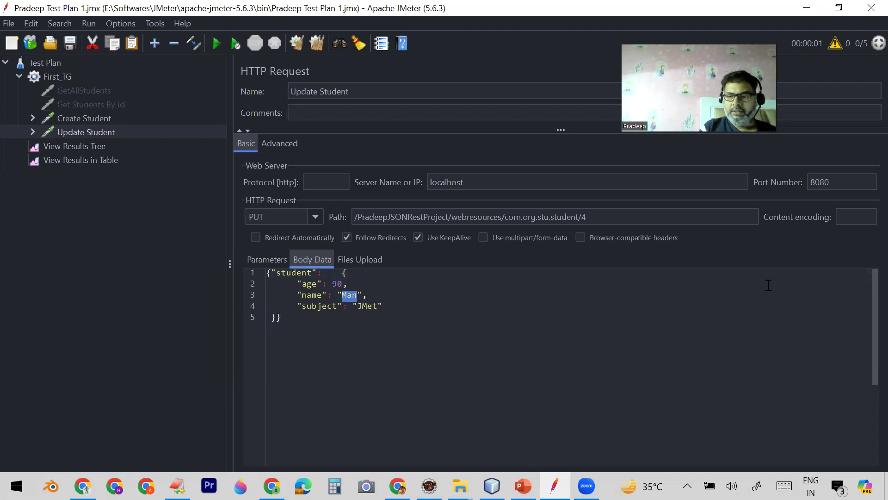
{"action": "key", "text": "Right"}
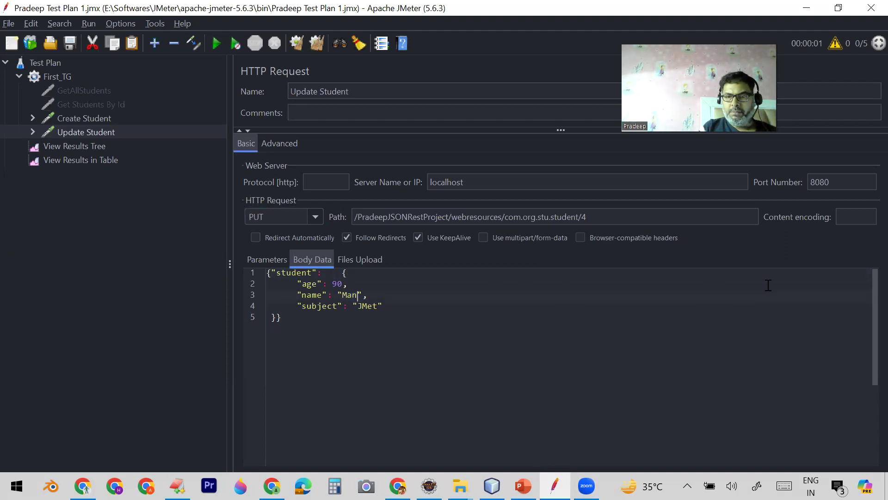
{"action": "type", "text": "ager"}
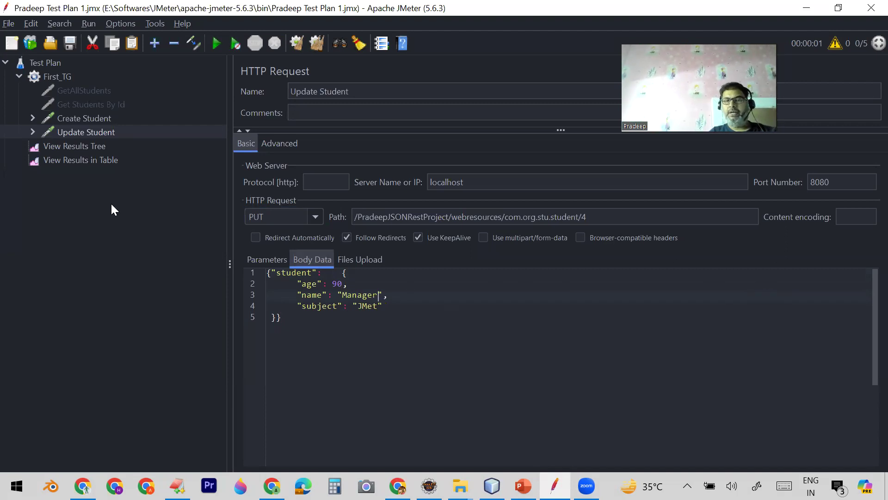
Step: Expand Update Student and review its HTTP Header Manager and JSON body, comparing the request with Create Student
{"action": "left_click", "coordinate": [32, 129]}
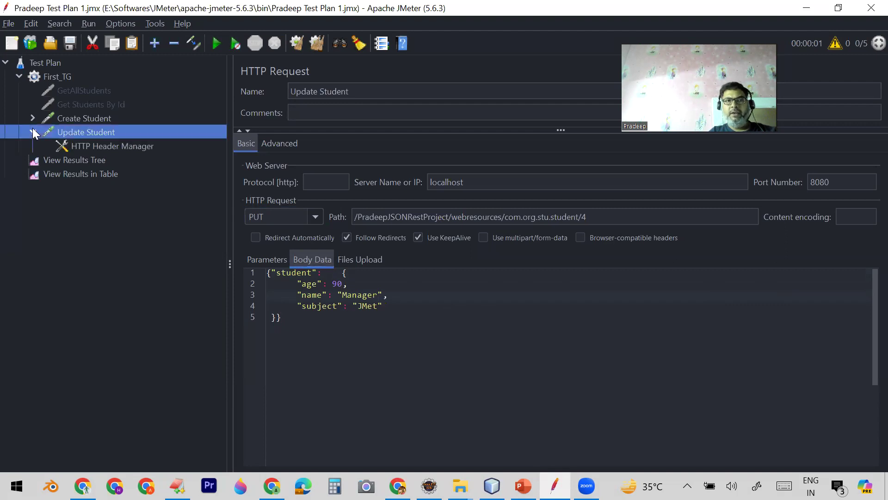
{"action": "left_click", "coordinate": [82, 117]}
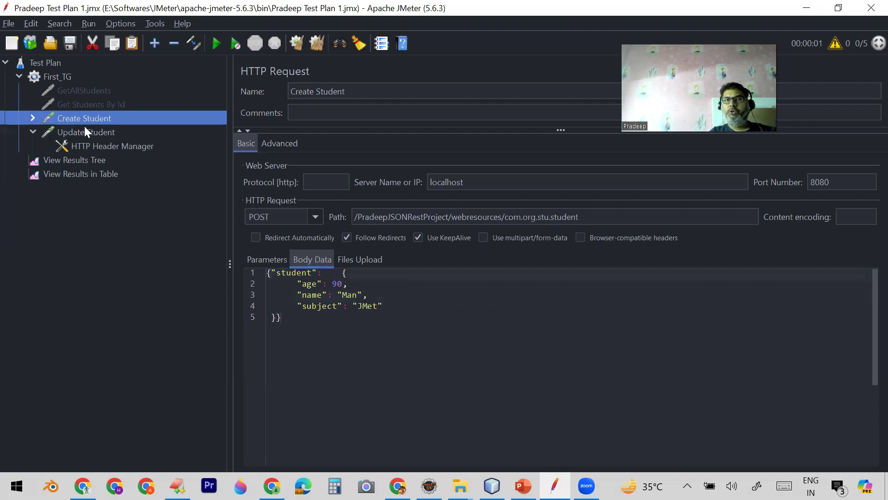
{"action": "left_click", "coordinate": [87, 132]}
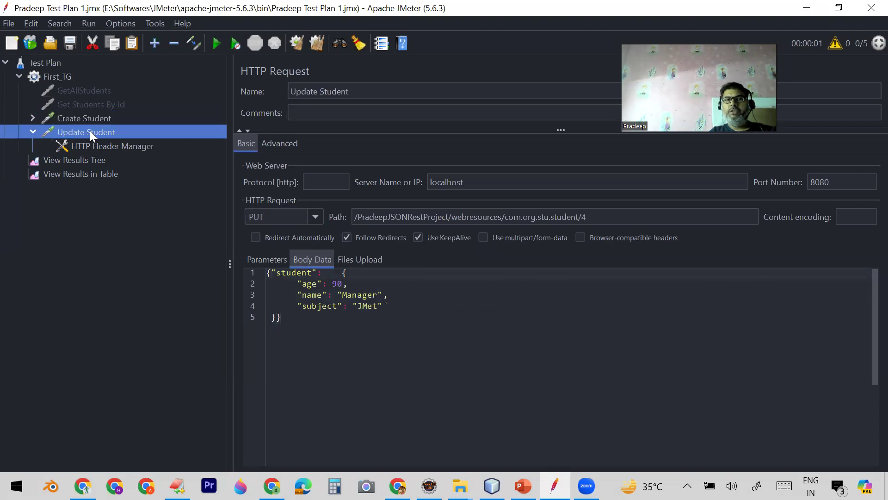
{"action": "left_click", "coordinate": [90, 145]}
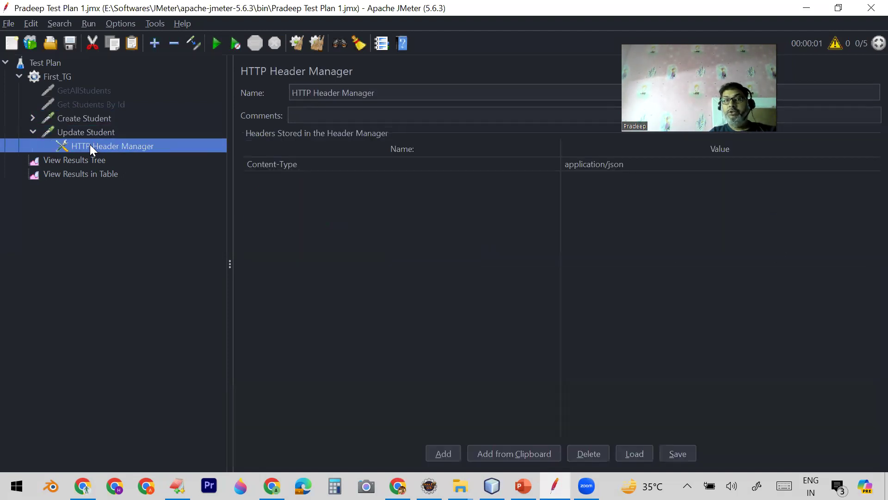
{"action": "left_click", "coordinate": [91, 129]}
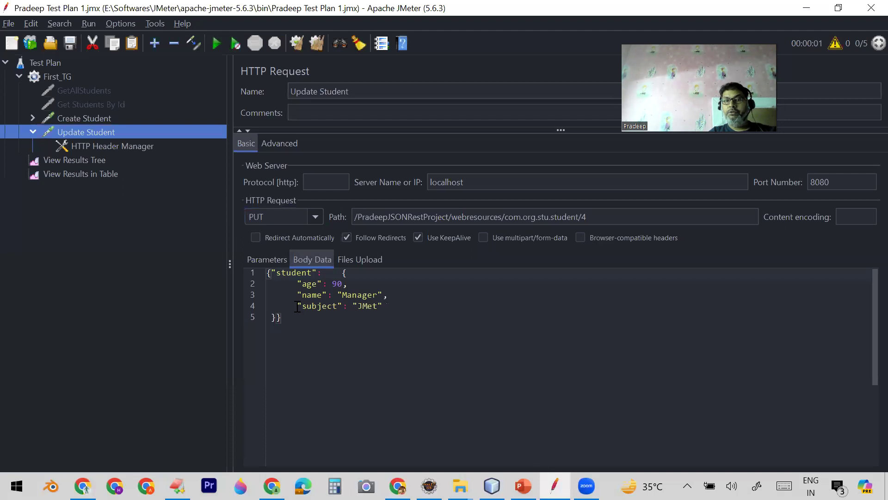
{"action": "left_click_drag", "start_coordinate": [287, 319], "coordinate": [253, 272]}
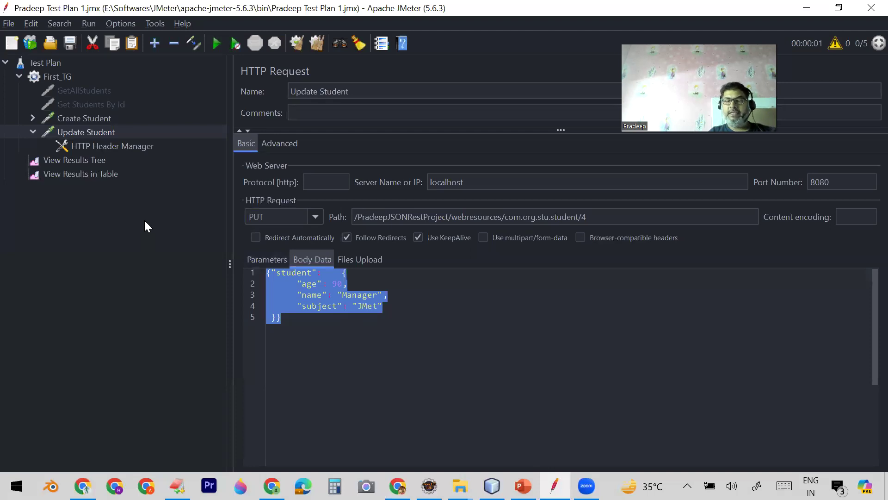
{"action": "left_click", "coordinate": [126, 147]}
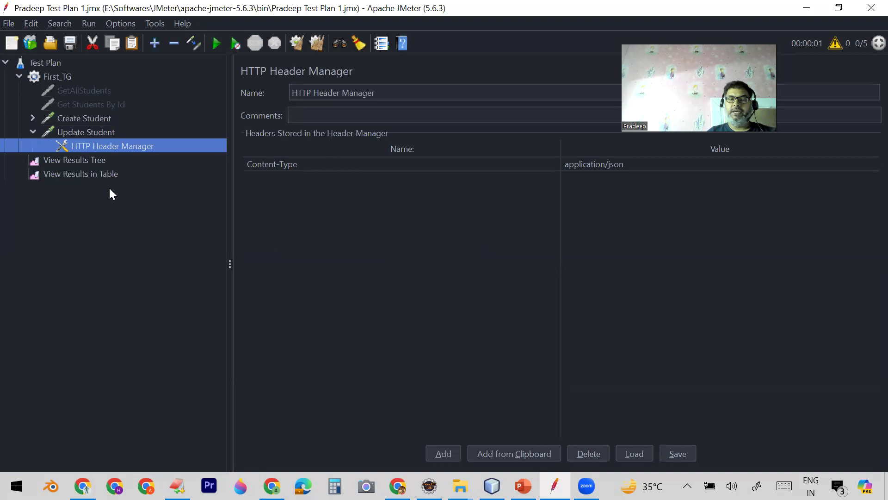
{"action": "left_click", "coordinate": [83, 133]}
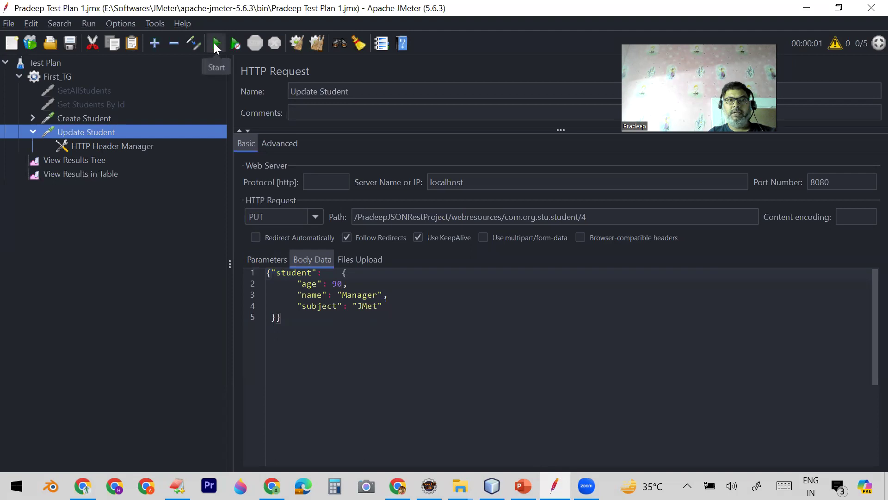
Step: Disable the Create Student sampler in the First_TG thread group
{"action": "left_click", "coordinate": [85, 119]}
{"action": "right_click", "coordinate": [85, 118]}
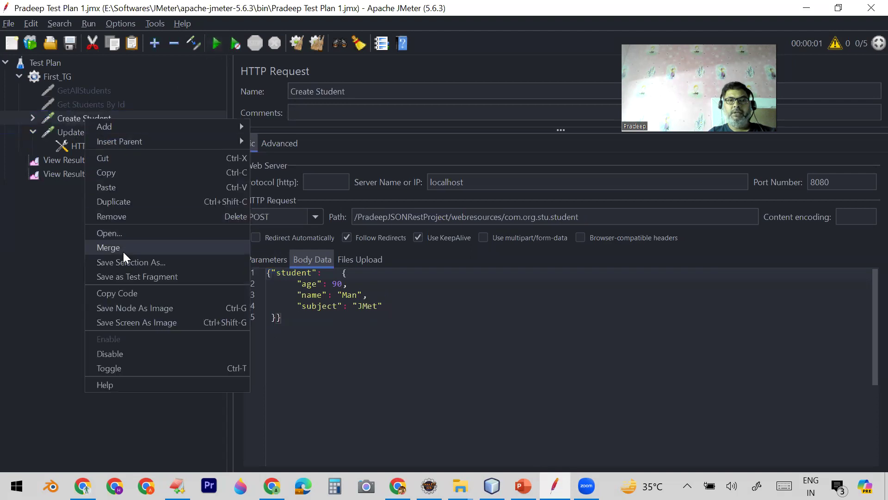
{"action": "left_click", "coordinate": [129, 355]}
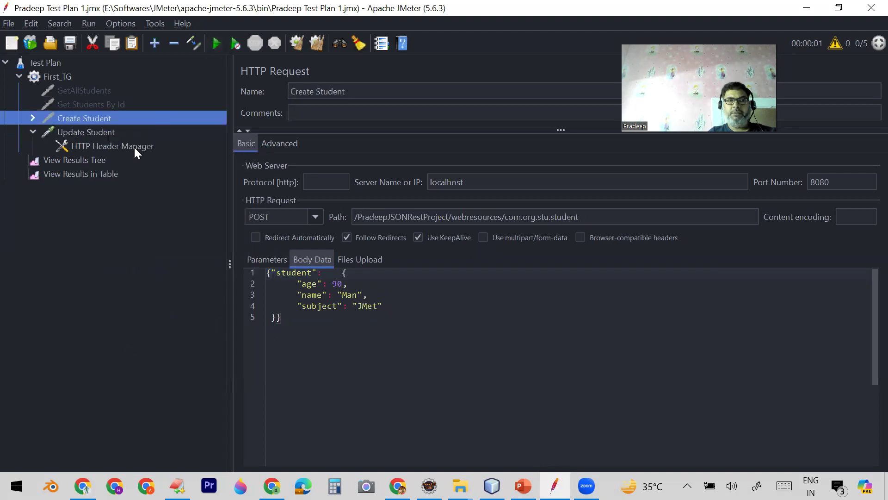
Step: Run the test plan with all earlier results cleared and view the first Update Student response in View Results Tree
{"action": "left_click", "coordinate": [92, 175]}
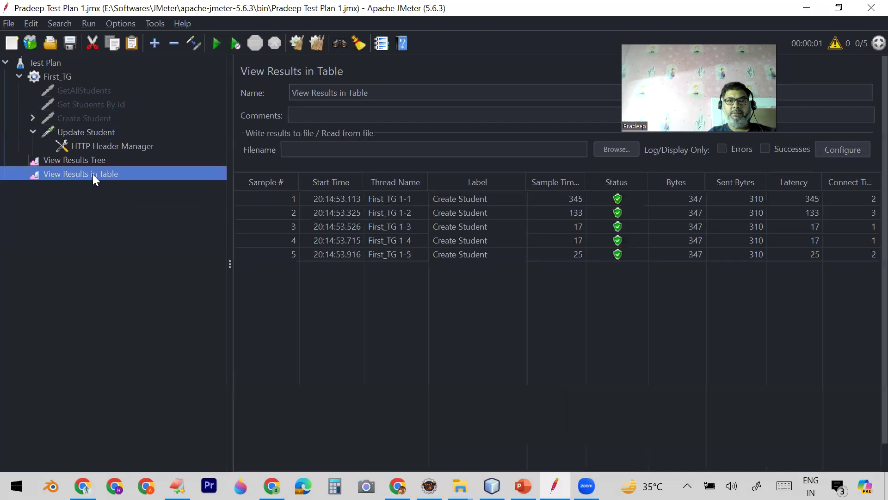
{"action": "left_click", "coordinate": [316, 44]}
{"action": "left_click", "coordinate": [216, 44]}
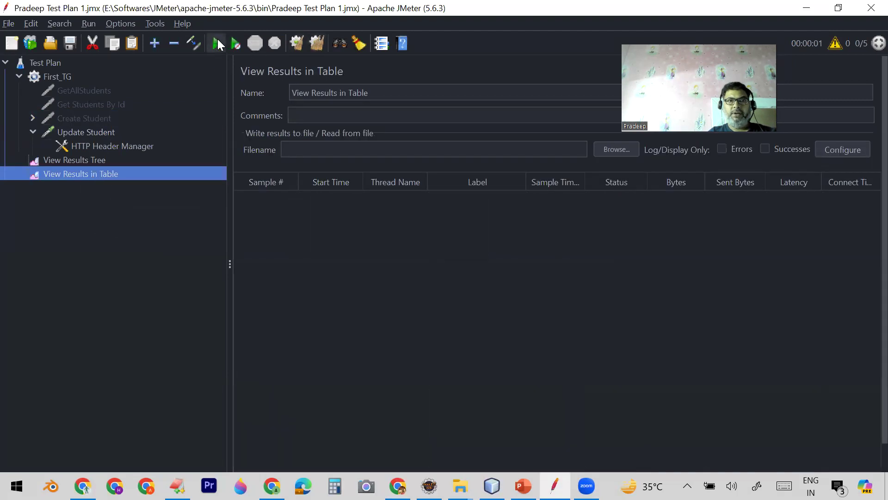
{"action": "left_click", "coordinate": [101, 160]}
{"action": "left_click", "coordinate": [322, 216]}
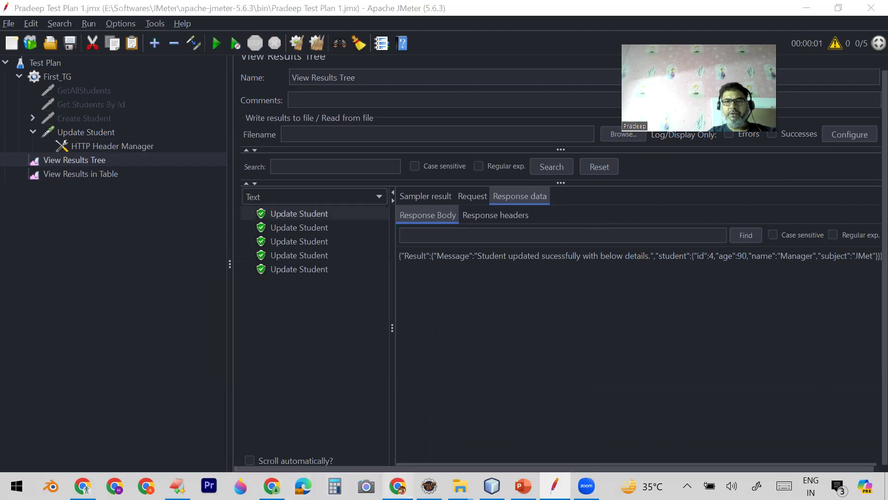
Step: Switch to Chrome, reload the student 4 page and check the record's id and name
{"action": "left_click", "coordinate": [397, 485]}
{"action": "left_click", "coordinate": [65, 44]}
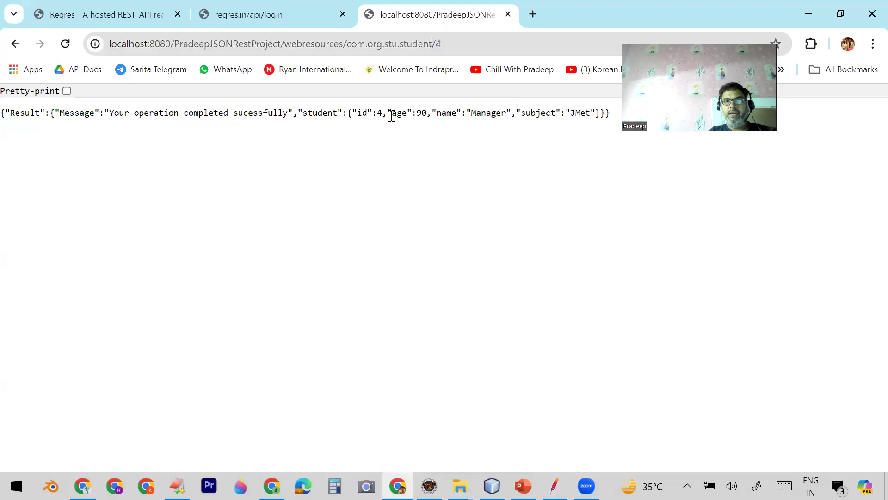
{"action": "left_click_drag", "start_coordinate": [379, 112], "coordinate": [384, 113]}
{"action": "left_click_drag", "start_coordinate": [481, 113], "coordinate": [496, 112]}
Step: Return to JMeter and view the HTTP methods available for Update Student without changing the selection
{"action": "left_click", "coordinate": [554, 486]}
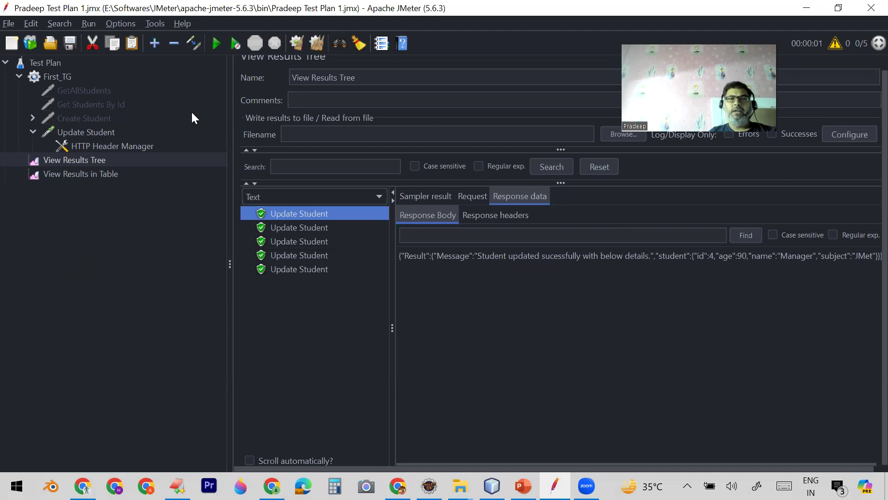
{"action": "left_click", "coordinate": [90, 133]}
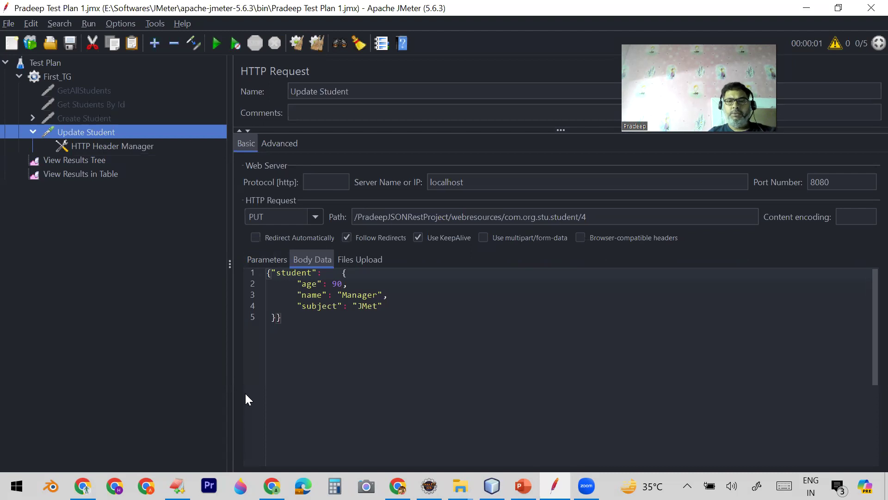
{"action": "left_click", "coordinate": [315, 218]}
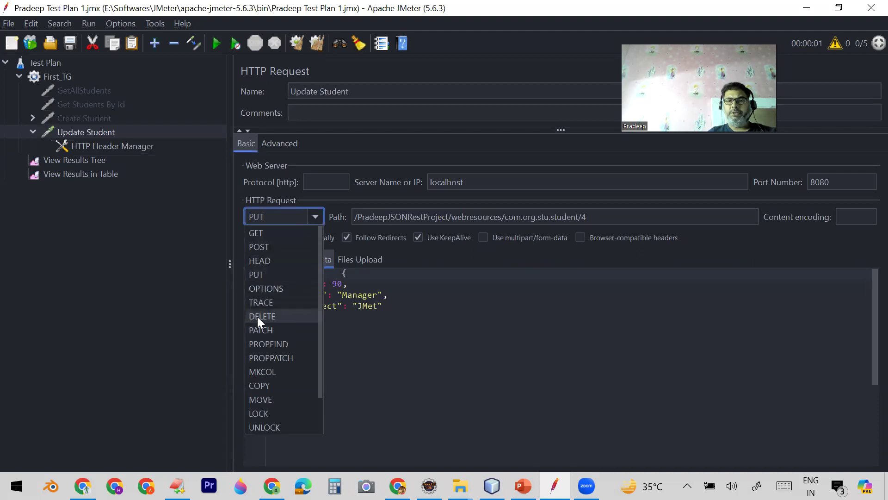
{"action": "left_click", "coordinate": [126, 255]}
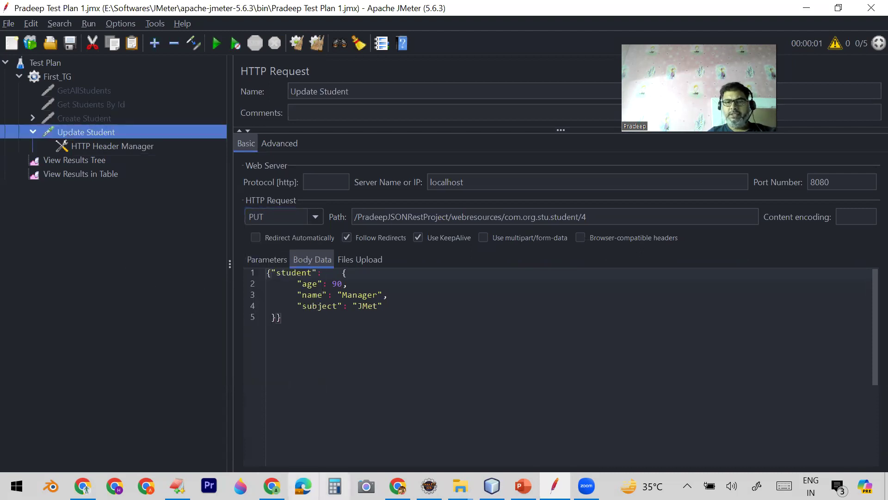
Step: Switch to EditPlus and review the method and full URL listed under "Delete students by Id" in RestURI_For_JSON.txt
{"action": "left_click", "coordinate": [178, 485]}
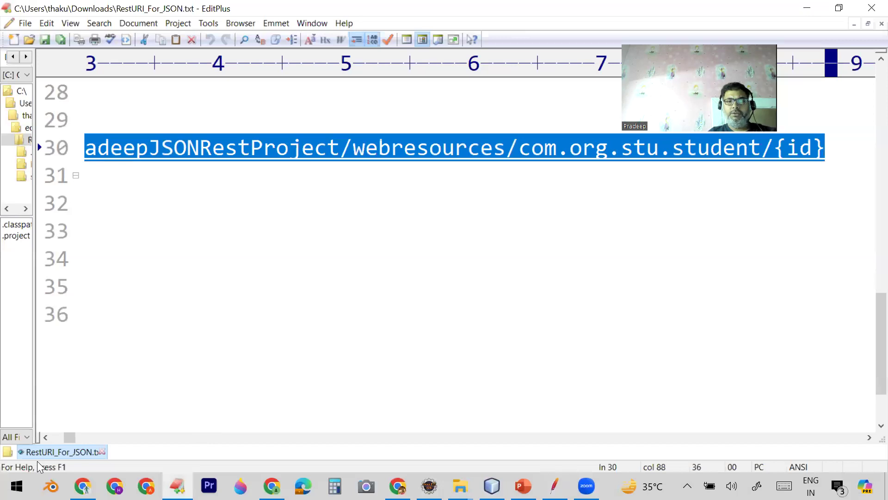
{"action": "left_click_drag", "start_coordinate": [67, 437], "coordinate": [30, 438]}
{"action": "scroll", "coordinate": [324, 229], "scroll_direction": "up", "scroll_amount": 7}
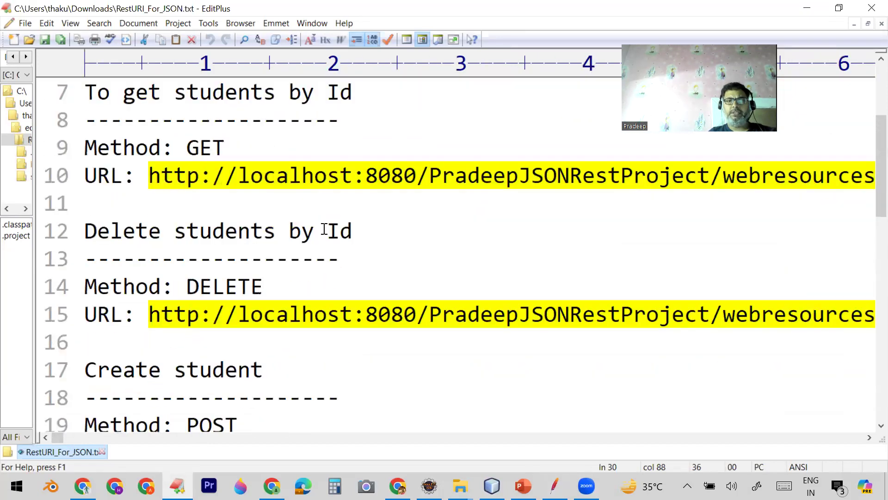
{"action": "scroll", "coordinate": [324, 230], "scroll_direction": "down", "scroll_amount": 1}
{"action": "left_click", "coordinate": [151, 230]}
{"action": "left_click_drag", "start_coordinate": [157, 227], "coordinate": [806, 232]}
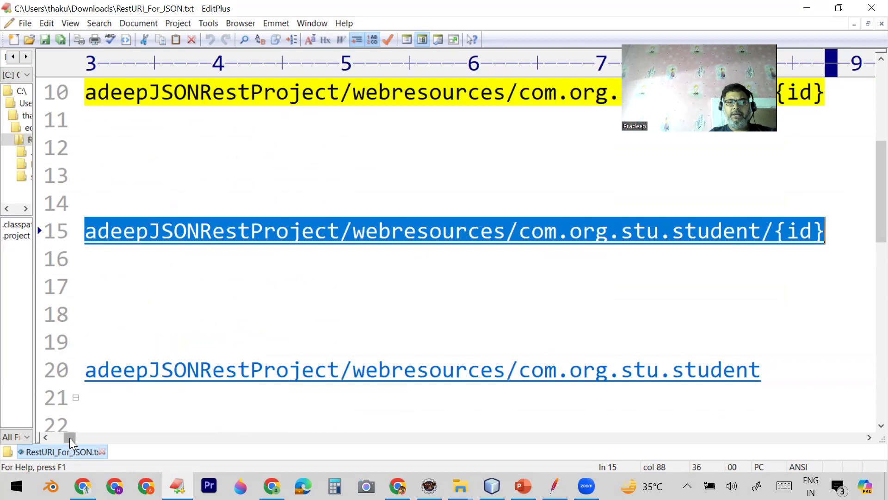
{"action": "left_click", "coordinate": [46, 438]}
{"action": "left_click", "coordinate": [46, 437]}
{"action": "left_click", "coordinate": [153, 259]}
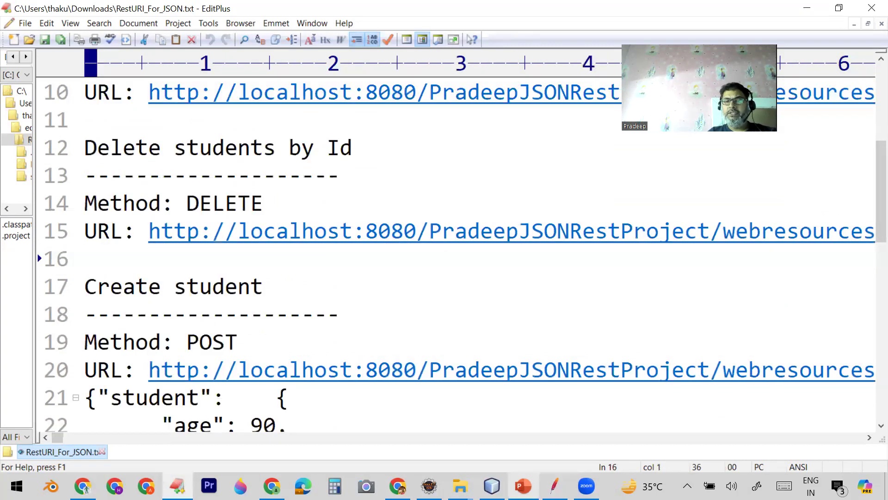
Step: Return to JMeter and enable the GetAllStudents, Get Students By Id and Create Student samplers together
{"action": "key", "text": "alt+Tab"}
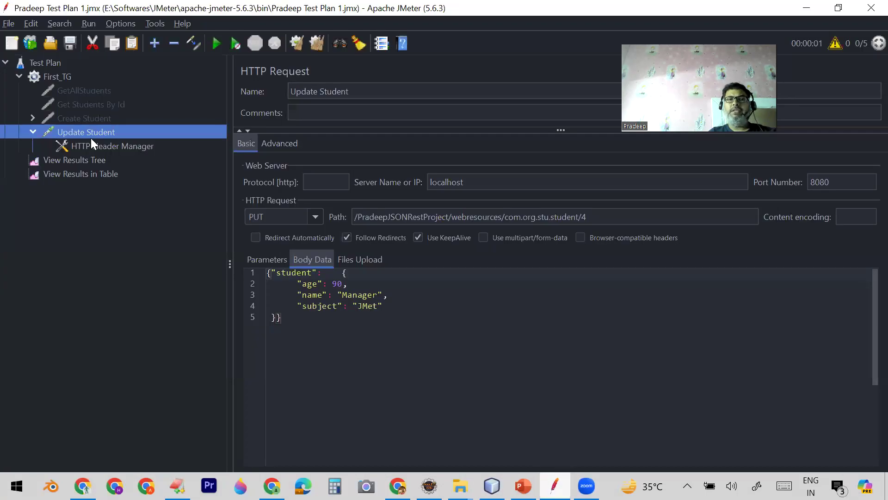
{"action": "left_click", "coordinate": [104, 147]}
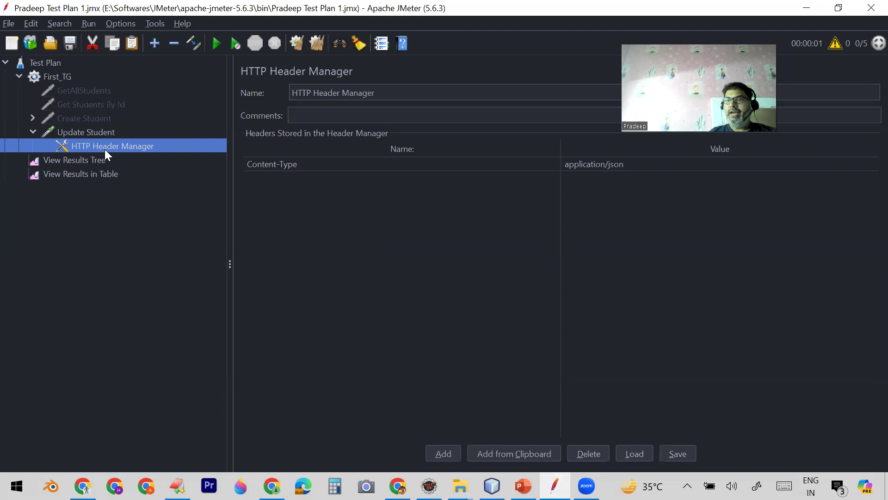
{"action": "left_click", "coordinate": [93, 90]}
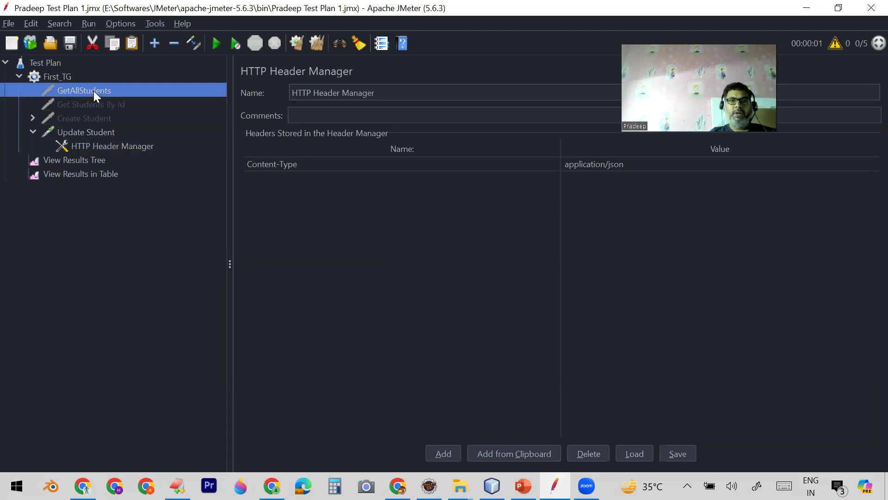
{"action": "left_click", "coordinate": [98, 116], "text": "shift"}
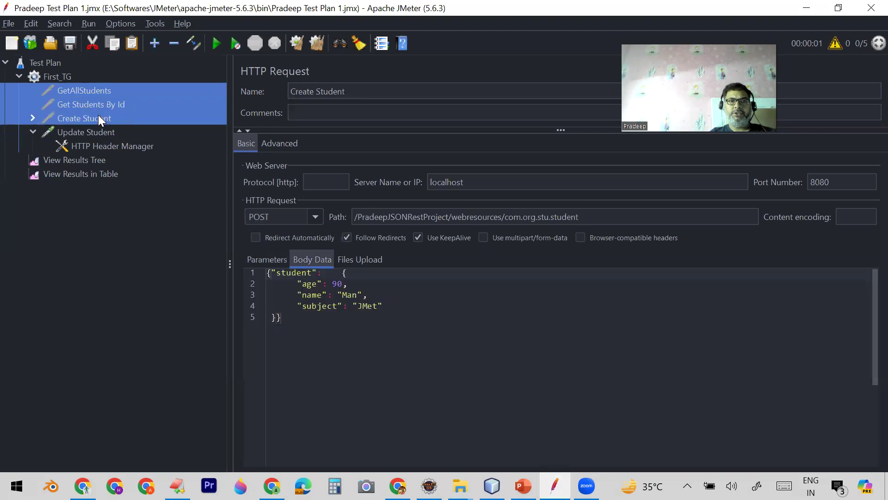
{"action": "right_click", "coordinate": [99, 116]}
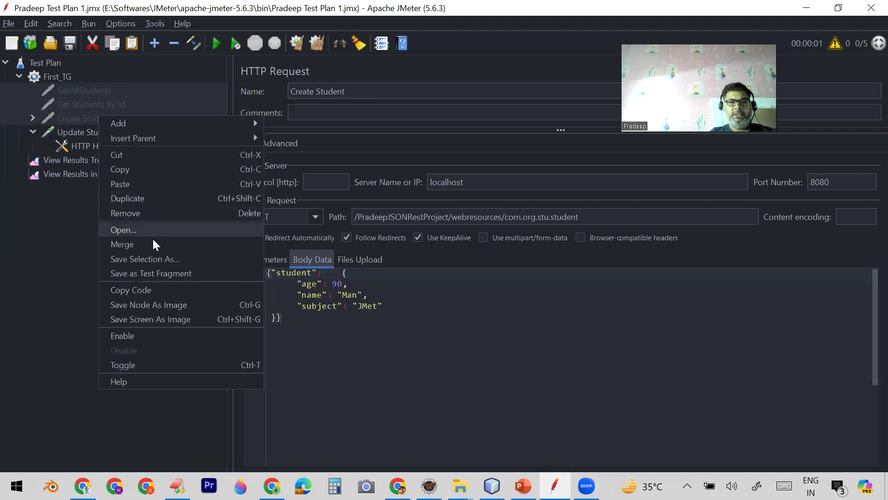
{"action": "left_click", "coordinate": [154, 336]}
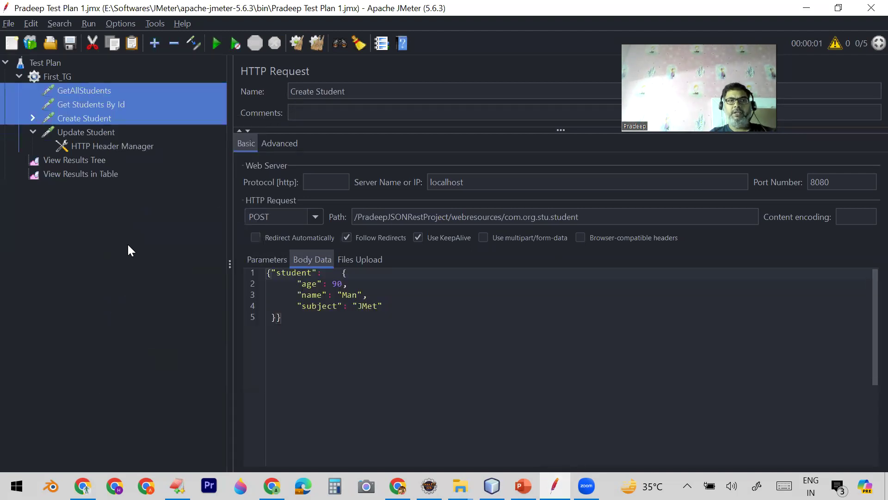
Step: Review the existing table results, the settings of the four First_TG samplers, and the thread group's number of threads and loop count
{"action": "left_click", "coordinate": [110, 174]}
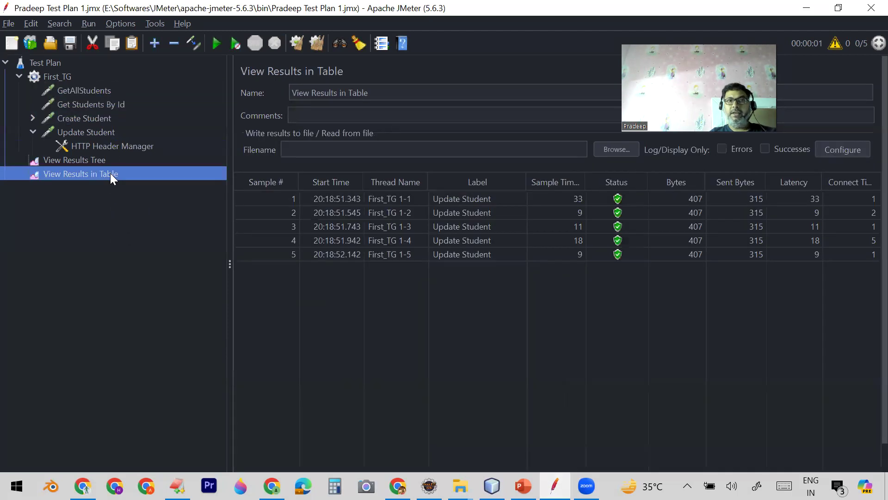
{"action": "left_click", "coordinate": [100, 90]}
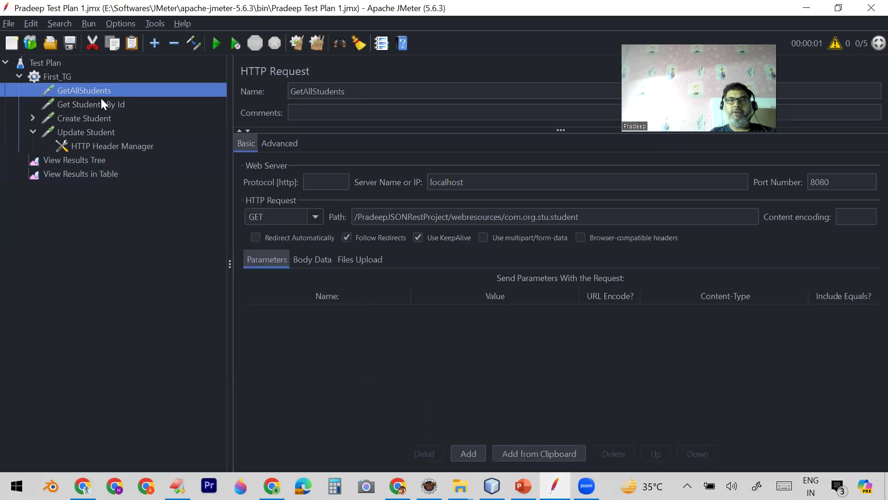
{"action": "left_click", "coordinate": [100, 104]}
{"action": "left_click", "coordinate": [98, 118]}
{"action": "left_click", "coordinate": [98, 131]}
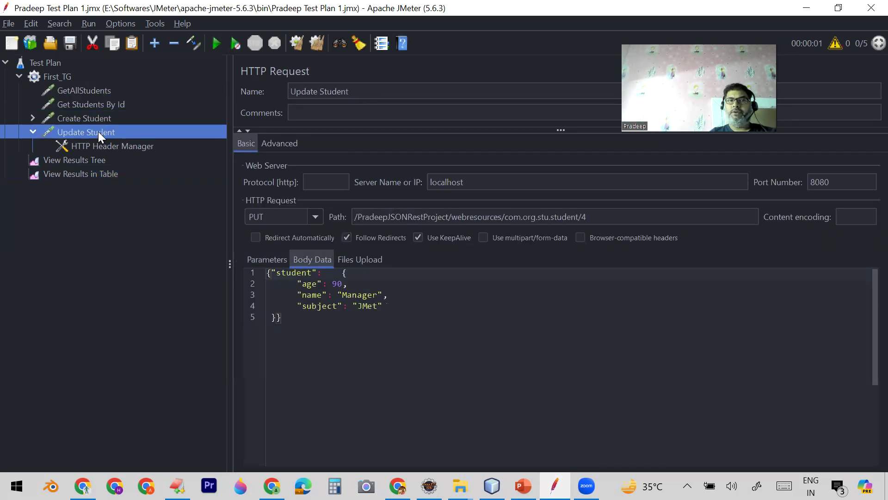
{"action": "left_click", "coordinate": [62, 75]}
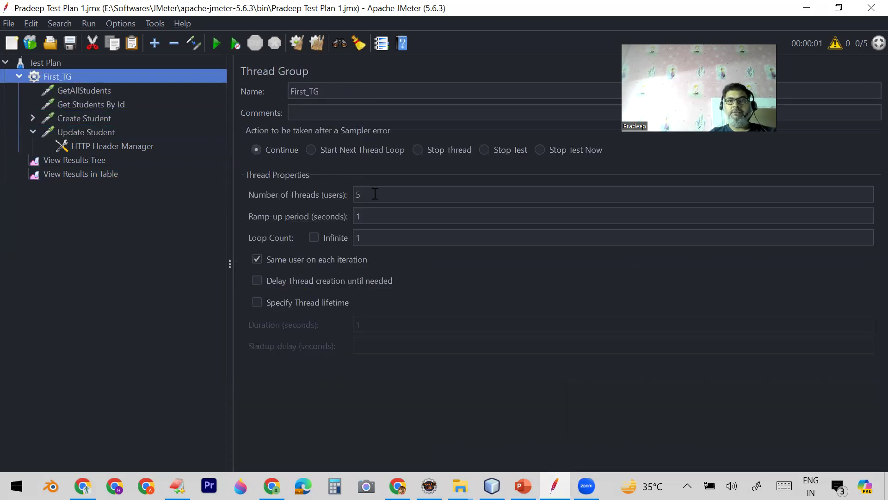
{"action": "left_click_drag", "start_coordinate": [376, 193], "coordinate": [352, 193]}
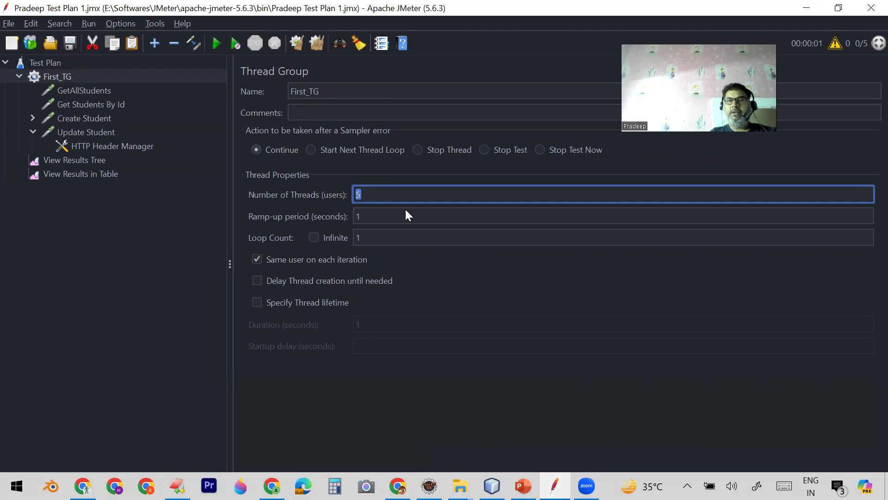
{"action": "double_click", "coordinate": [366, 237]}
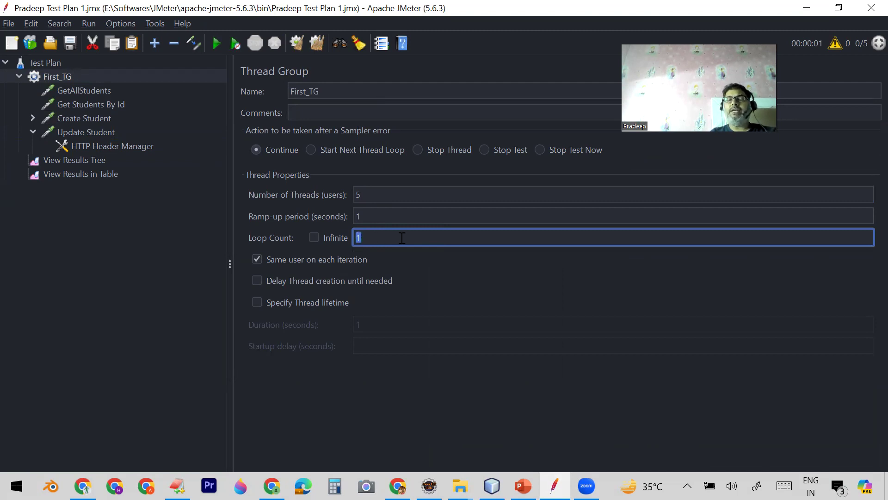
{"action": "double_click", "coordinate": [369, 190]}
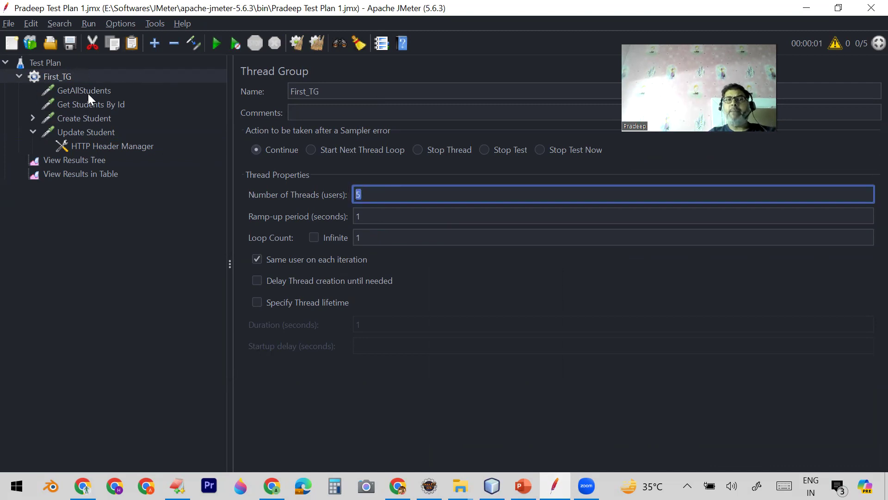
{"action": "double_click", "coordinate": [369, 237]}
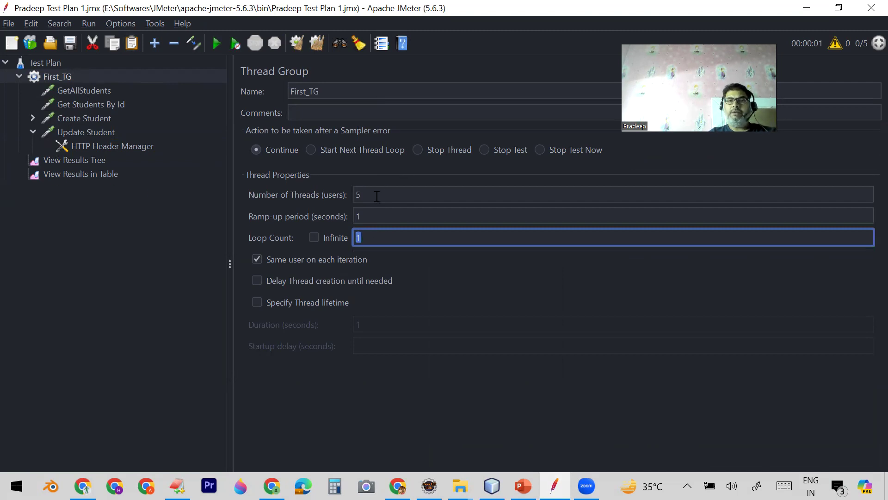
Step: Clear all earlier results, run the test plan and check the number of samples in View Results in Table
{"action": "left_click", "coordinate": [85, 170]}
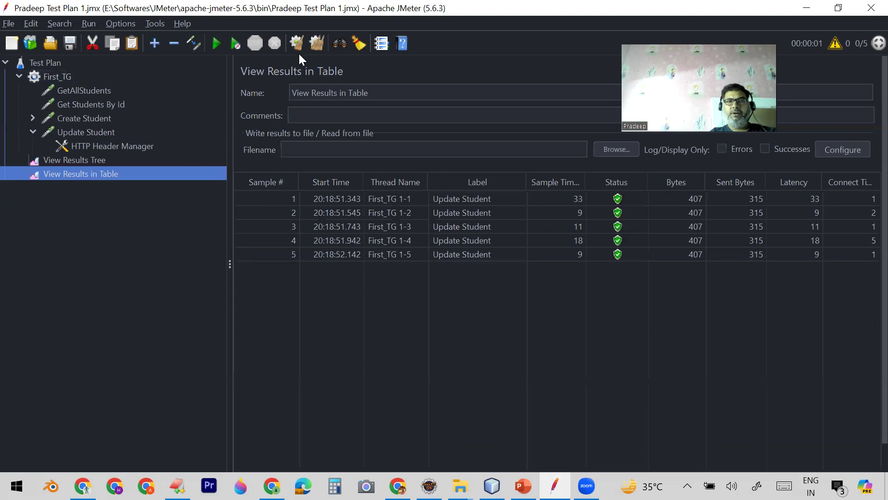
{"action": "left_click", "coordinate": [317, 42]}
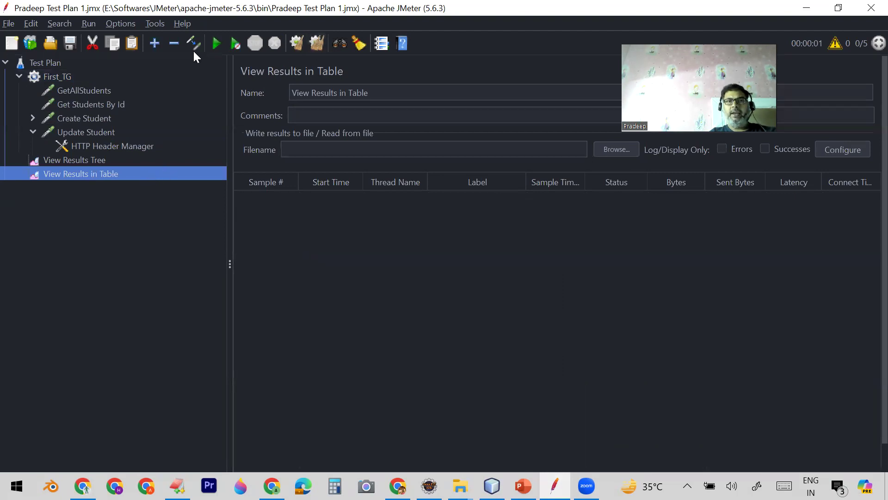
{"action": "left_click", "coordinate": [215, 44]}
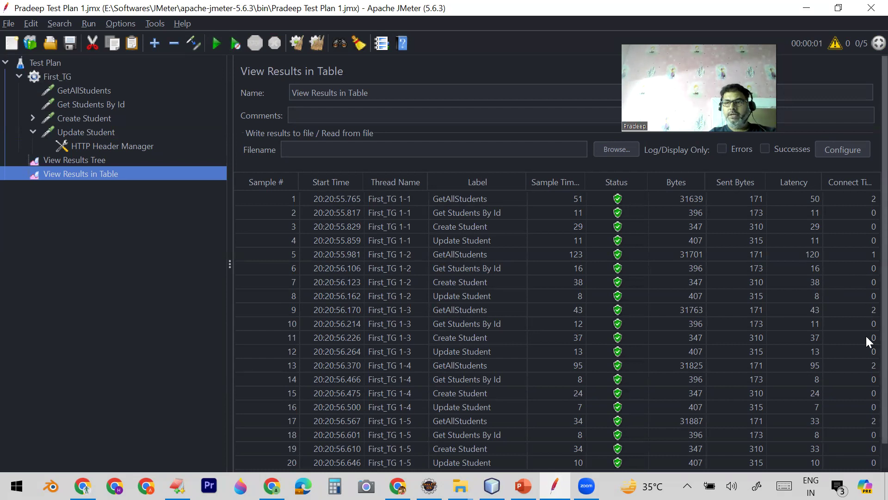
{"action": "scroll", "coordinate": [866, 362], "scroll_direction": "down", "scroll_amount": 2}
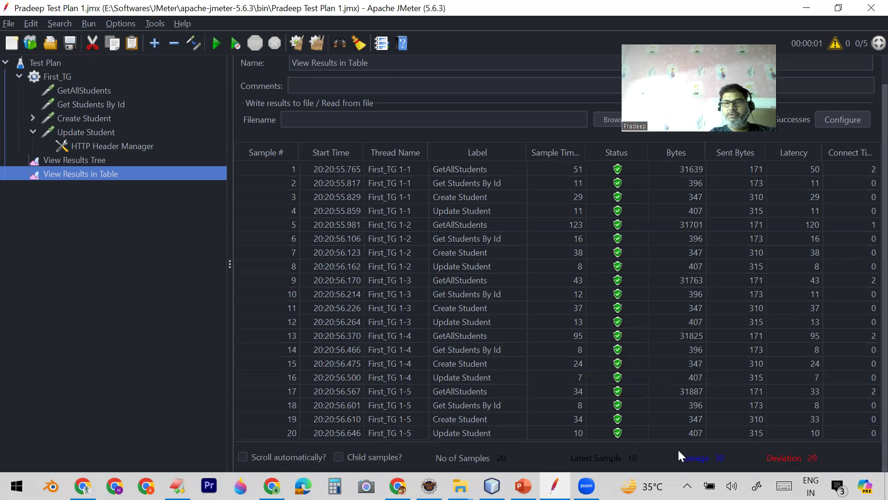
{"action": "left_click_drag", "start_coordinate": [508, 459], "coordinate": [495, 458]}
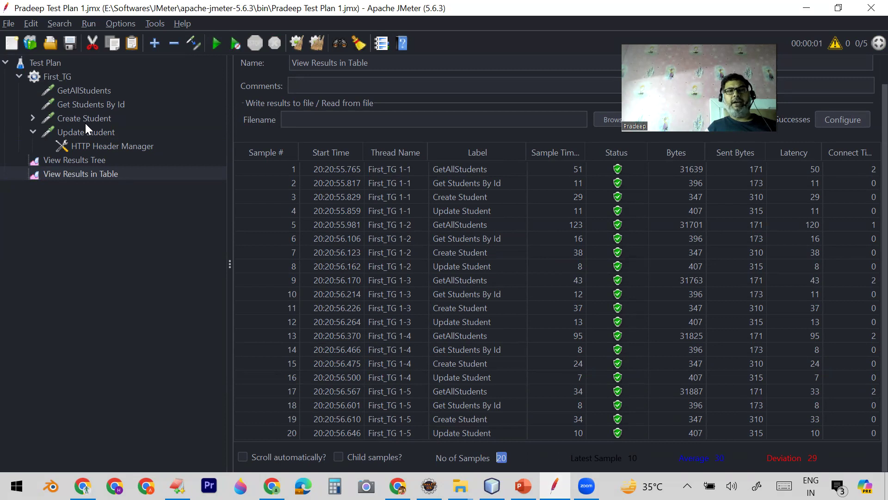
Step: Set First_TG's number of threads to 100 and its loop count to 10
{"action": "left_click", "coordinate": [65, 77]}
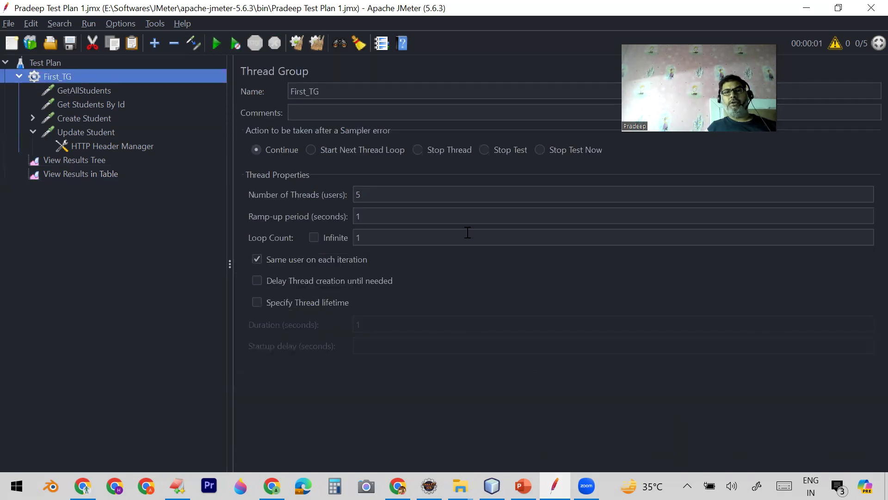
{"action": "left_click", "coordinate": [378, 194]}
{"action": "double_click", "coordinate": [359, 194]}
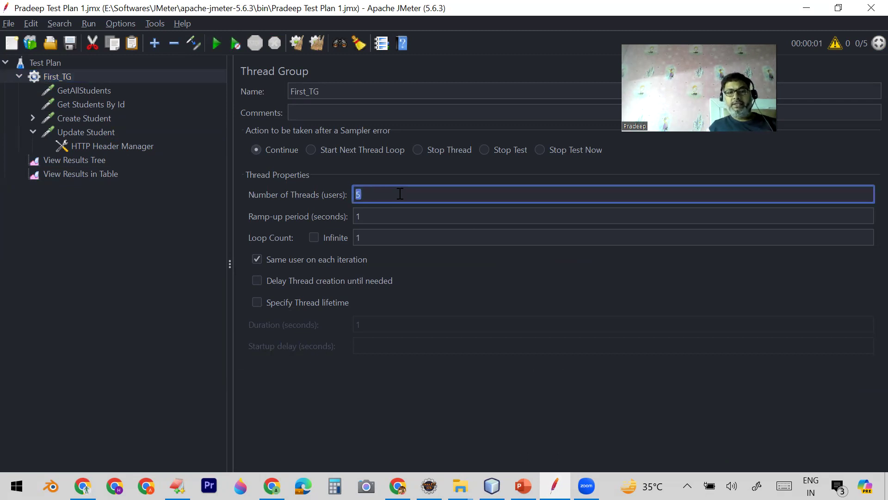
{"action": "type", "text": "100"}
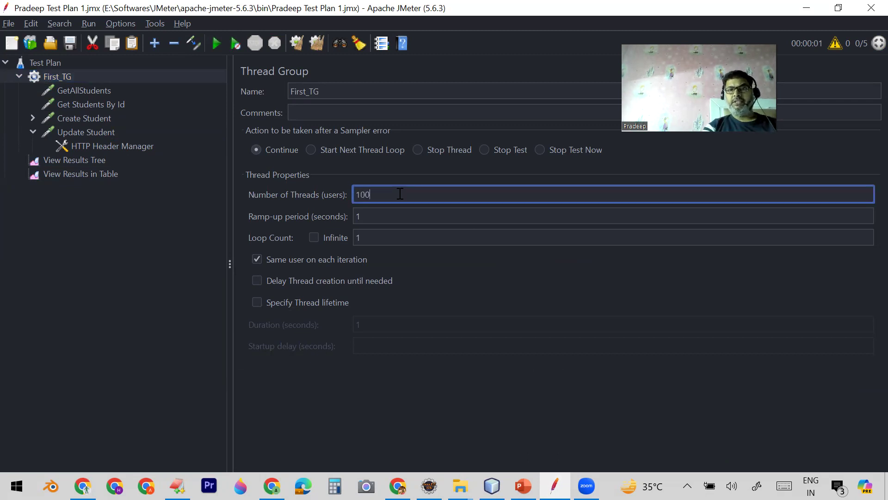
{"action": "left_click", "coordinate": [377, 236]}
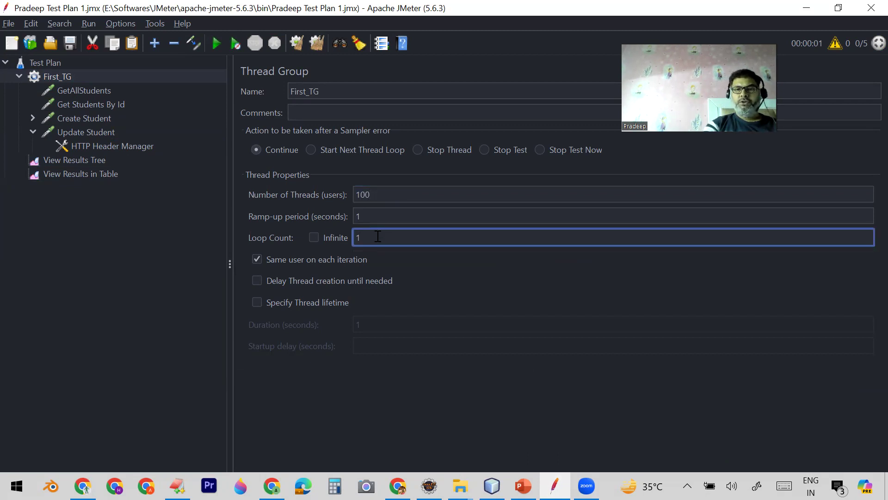
{"action": "type", "text": "0"}
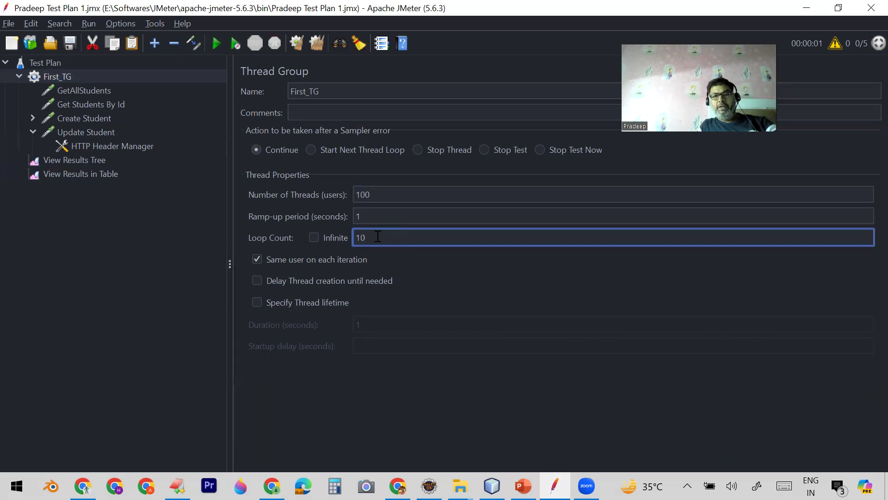
{"action": "left_click_drag", "start_coordinate": [375, 195], "coordinate": [345, 191]}
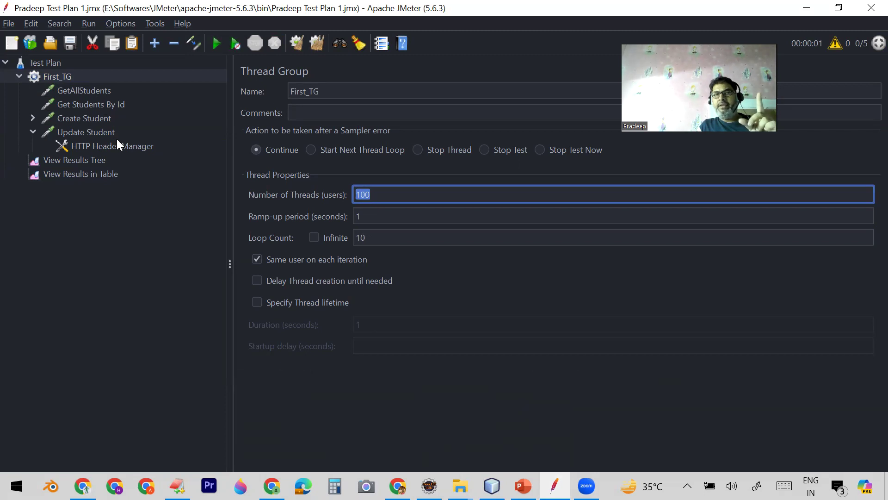
{"action": "left_click_drag", "start_coordinate": [374, 237], "coordinate": [357, 237]}
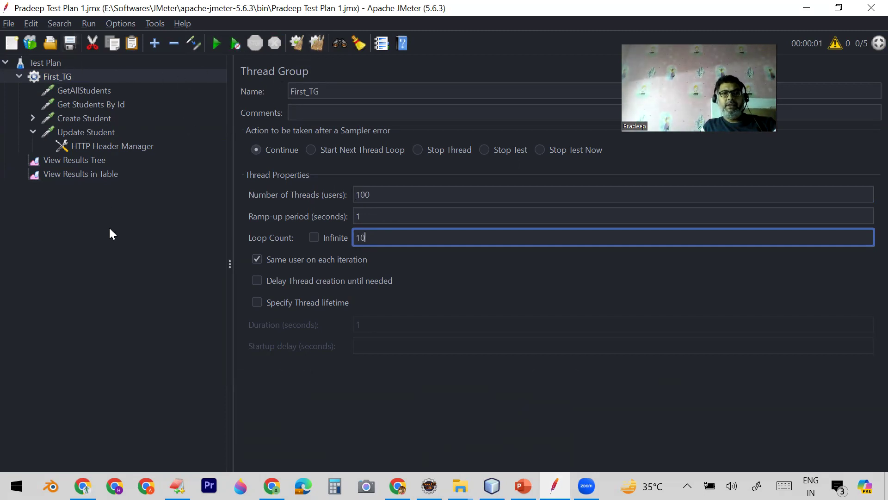
Step: Clear all results, recheck First_TG's thread and loop counts, and return to View Results in Table
{"action": "left_click", "coordinate": [95, 173]}
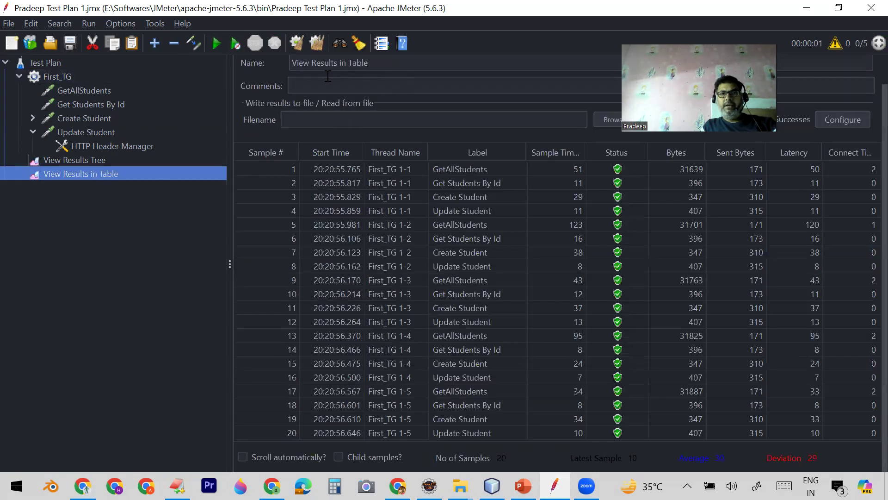
{"action": "left_click", "coordinate": [317, 43]}
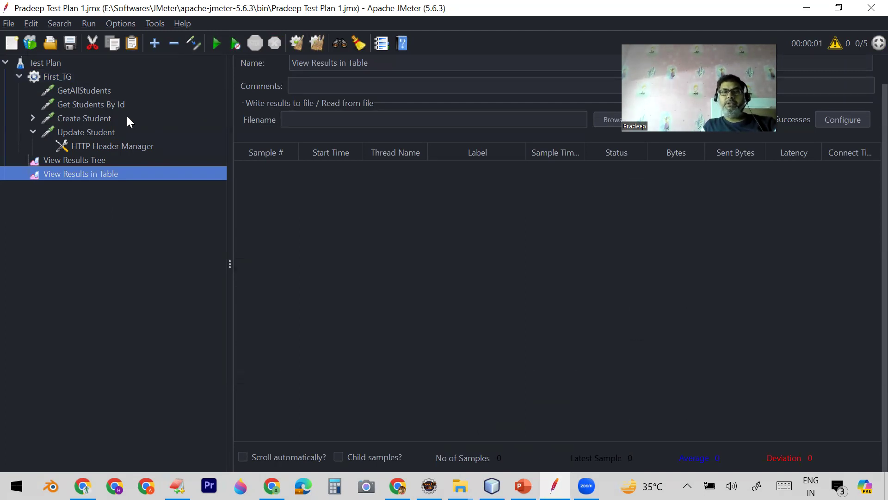
{"action": "left_click", "coordinate": [71, 75]}
{"action": "double_click", "coordinate": [360, 194]}
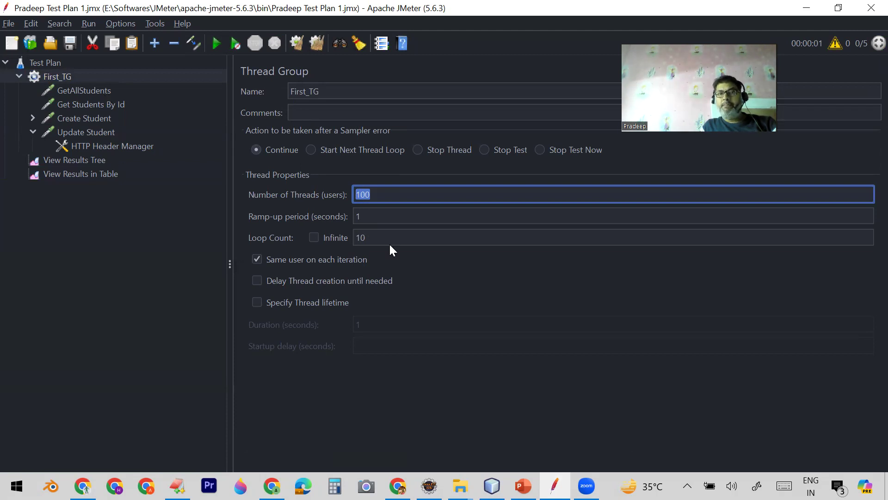
{"action": "double_click", "coordinate": [363, 238]}
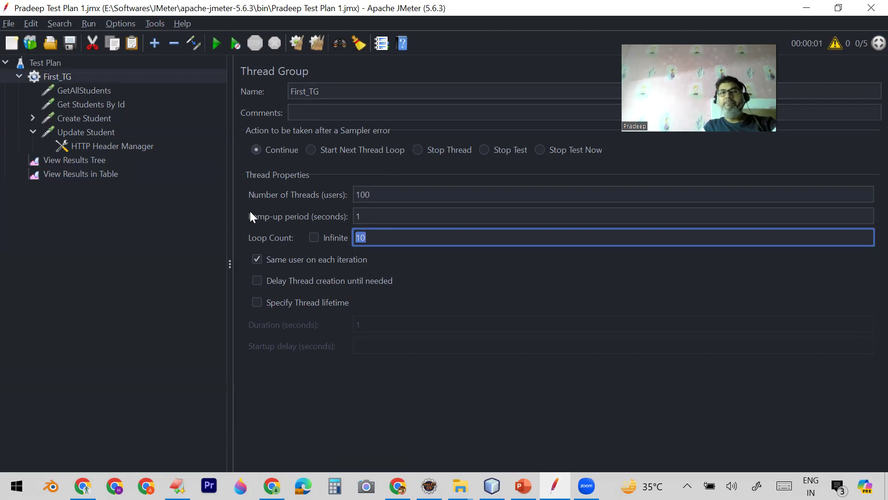
{"action": "left_click", "coordinate": [86, 175]}
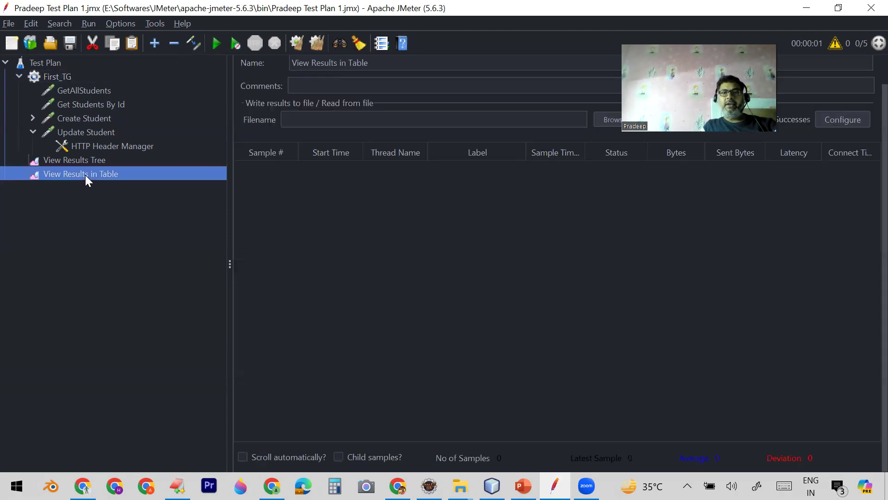
Step: Run the test plan and monitor the number of samples in View Results in Table while it executes
{"action": "left_click", "coordinate": [215, 42]}
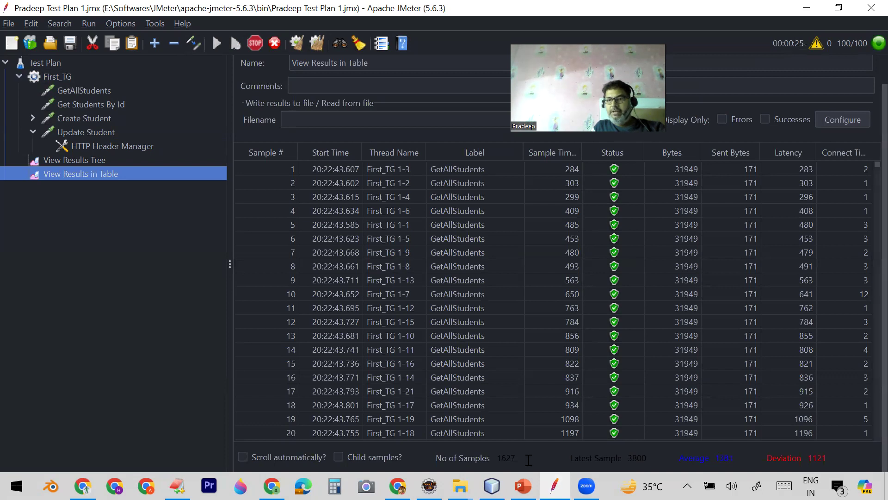
{"action": "left_click_drag", "start_coordinate": [518, 458], "coordinate": [460, 457]}
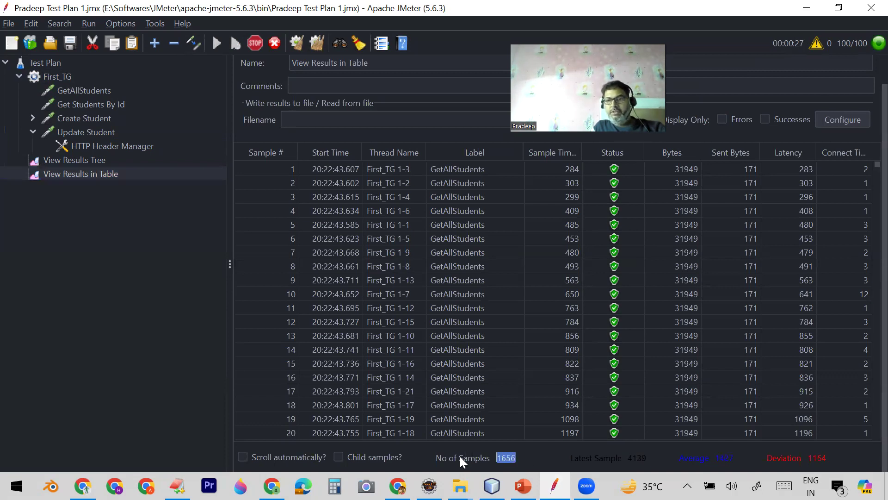
{"action": "left_click_drag", "start_coordinate": [521, 457], "coordinate": [474, 451]}
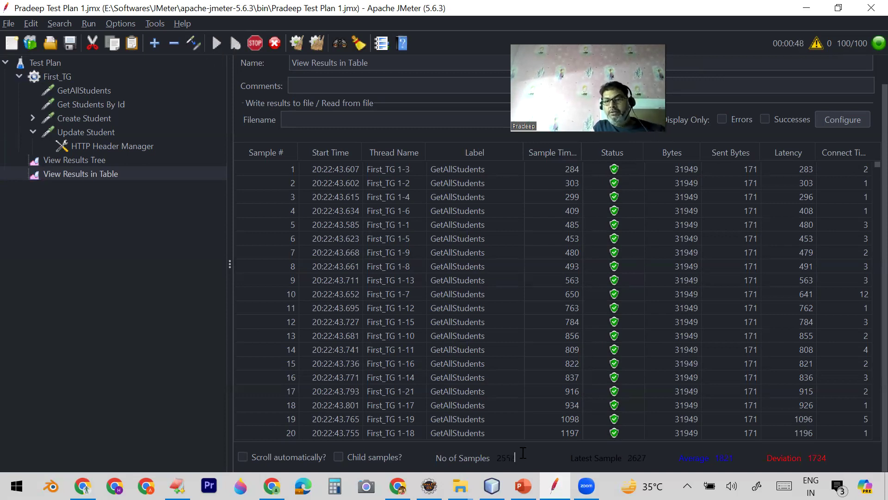
{"action": "left_click_drag", "start_coordinate": [521, 457], "coordinate": [473, 454]}
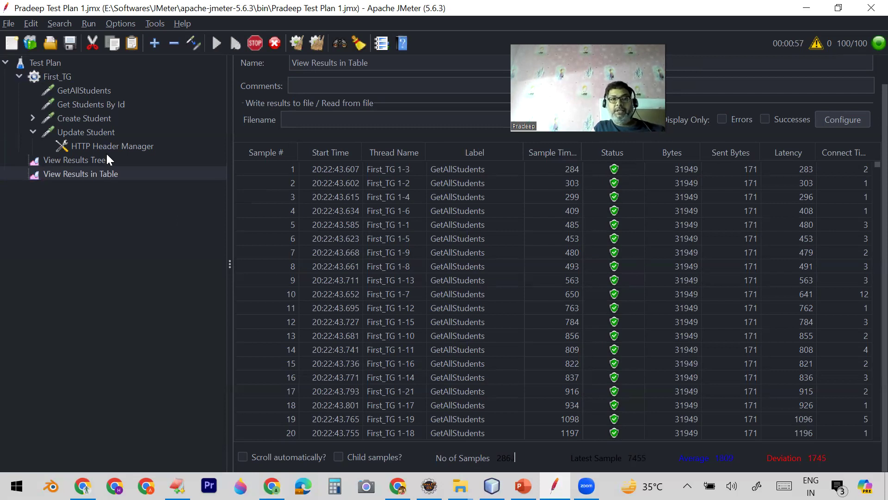
Step: During the run, check First_TG's number of threads and loop count, then follow the table's sample count until the test finishes
{"action": "left_click", "coordinate": [55, 77]}
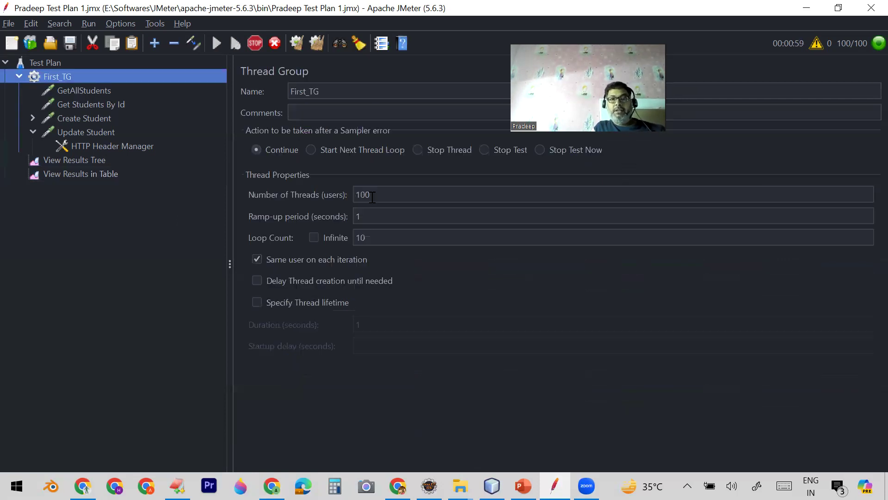
{"action": "double_click", "coordinate": [354, 195]}
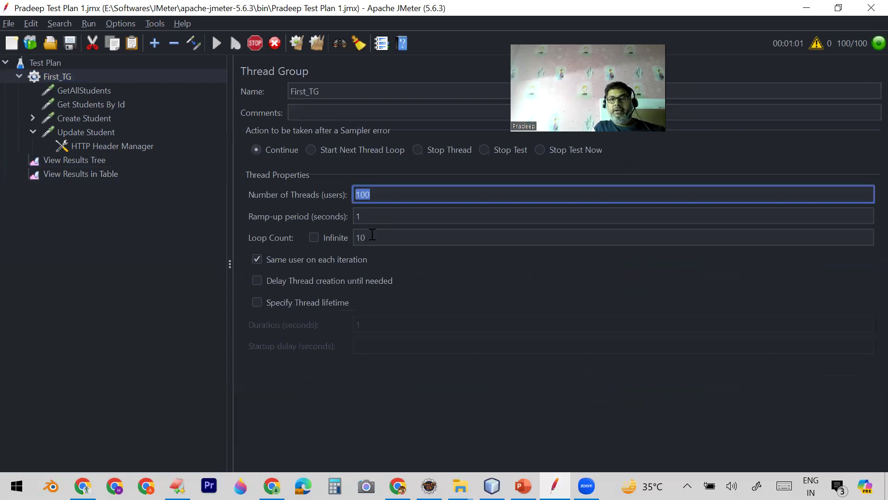
{"action": "left_click_drag", "start_coordinate": [372, 235], "coordinate": [358, 235]}
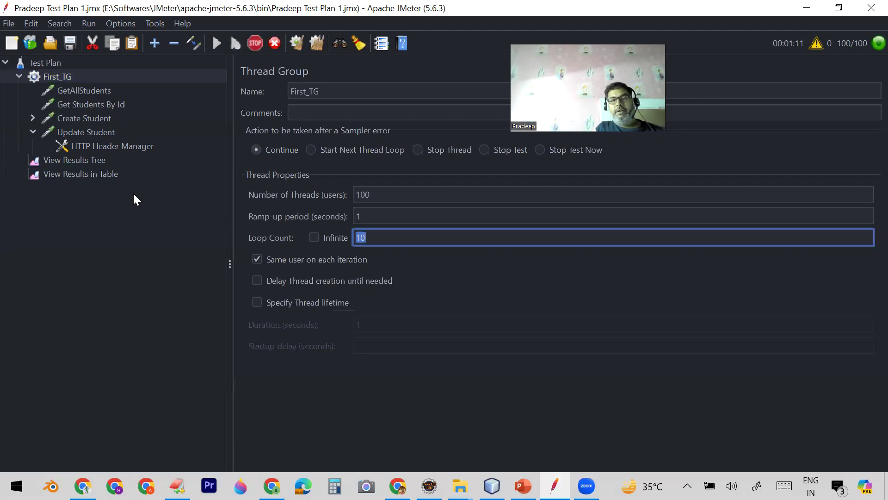
{"action": "left_click", "coordinate": [91, 174]}
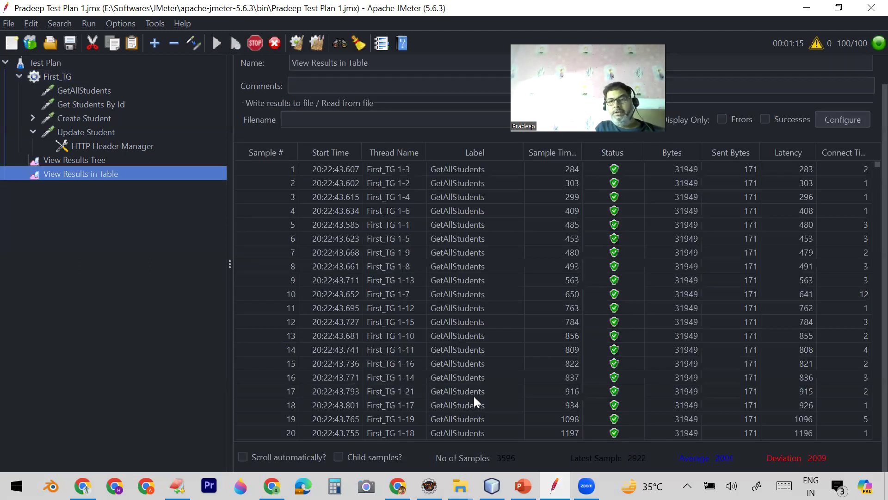
{"action": "left_click", "coordinate": [525, 457]}
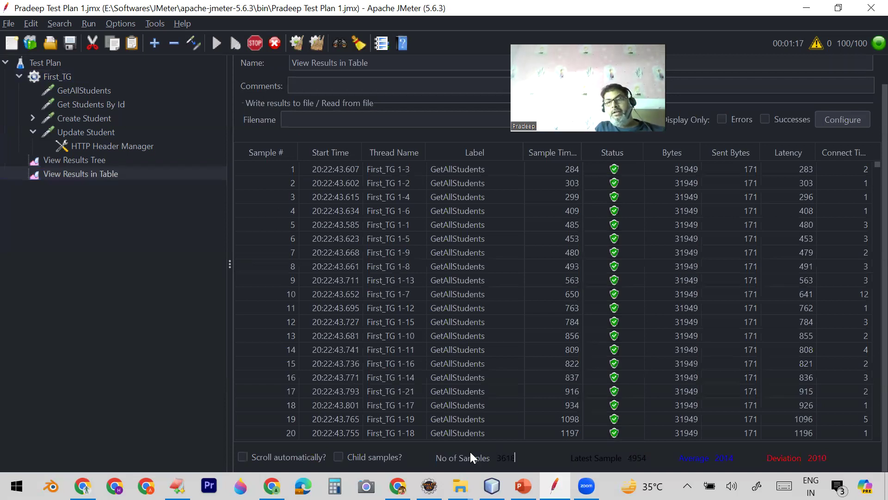
{"action": "left_click_drag", "start_coordinate": [517, 457], "coordinate": [456, 458]}
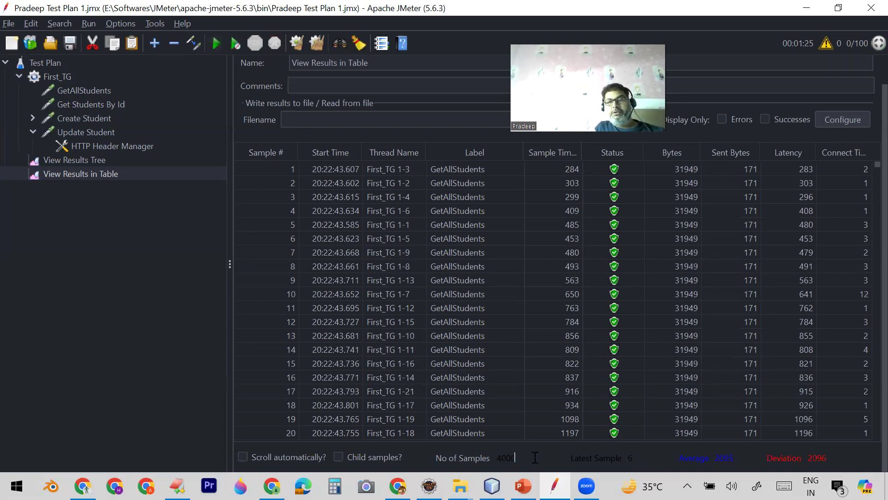
{"action": "left_click_drag", "start_coordinate": [513, 454], "coordinate": [465, 453]}
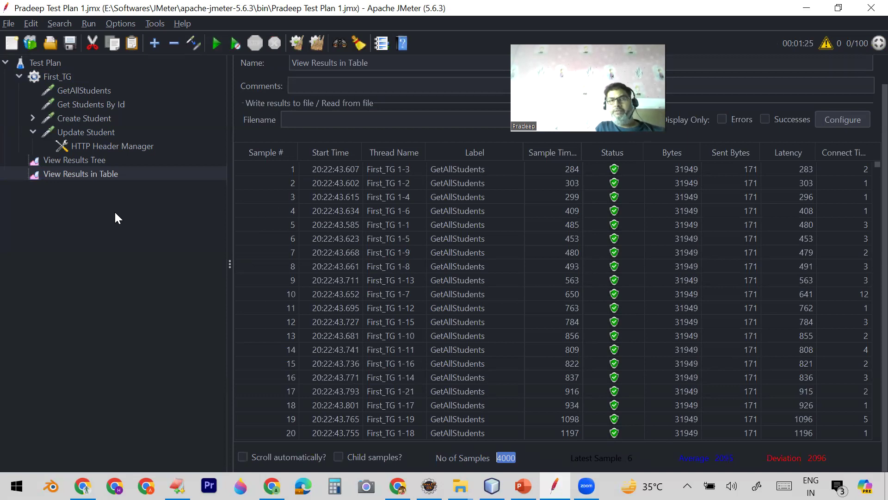
Step: Compare First_TG's number of threads, loop count and samplers with the final number of samples in View Results in Table
{"action": "left_click", "coordinate": [60, 76]}
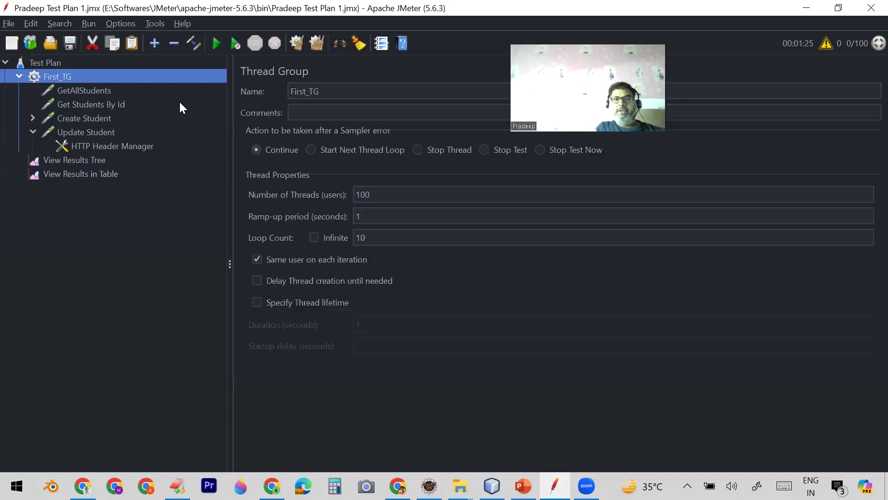
{"action": "left_click_drag", "start_coordinate": [384, 194], "coordinate": [310, 193]}
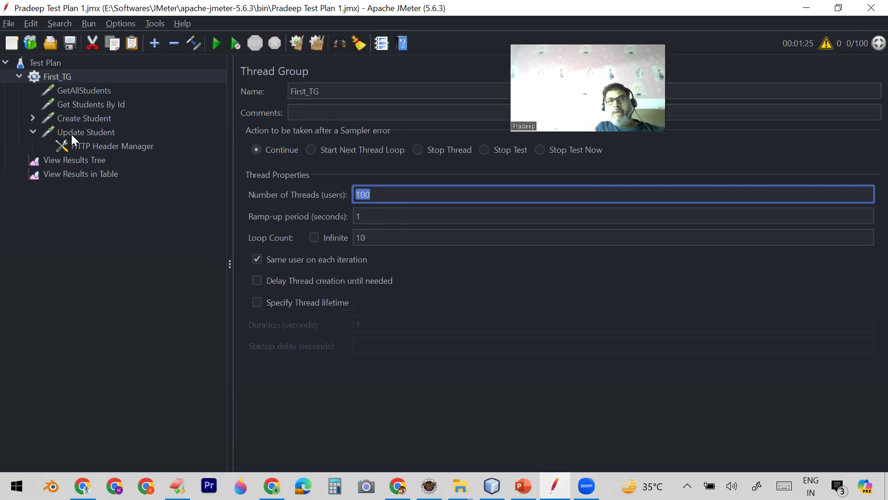
{"action": "left_click", "coordinate": [80, 91]}
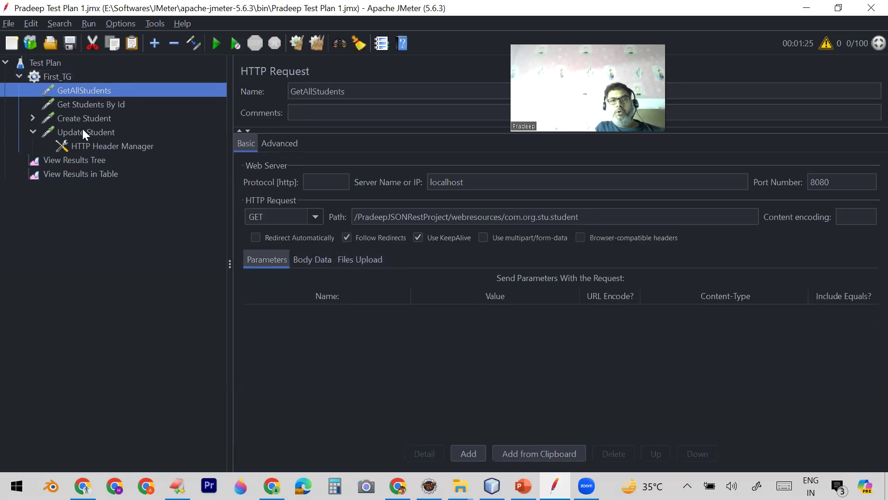
{"action": "left_click", "coordinate": [59, 76]}
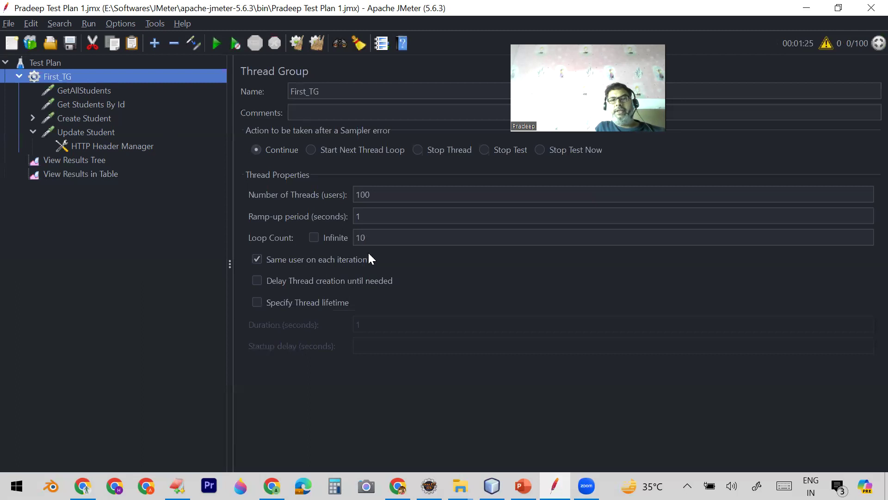
{"action": "left_click", "coordinate": [373, 236]}
{"action": "left_click_drag", "start_coordinate": [372, 237], "coordinate": [356, 237]}
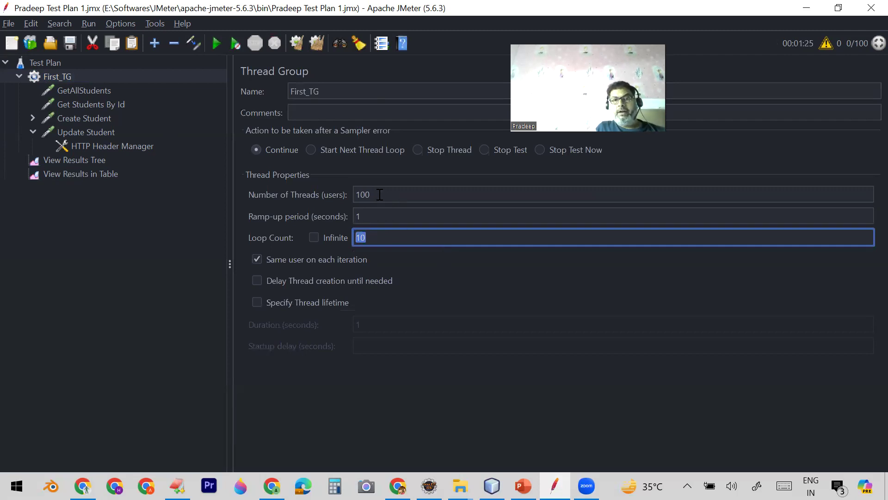
{"action": "left_click_drag", "start_coordinate": [381, 195], "coordinate": [306, 195]}
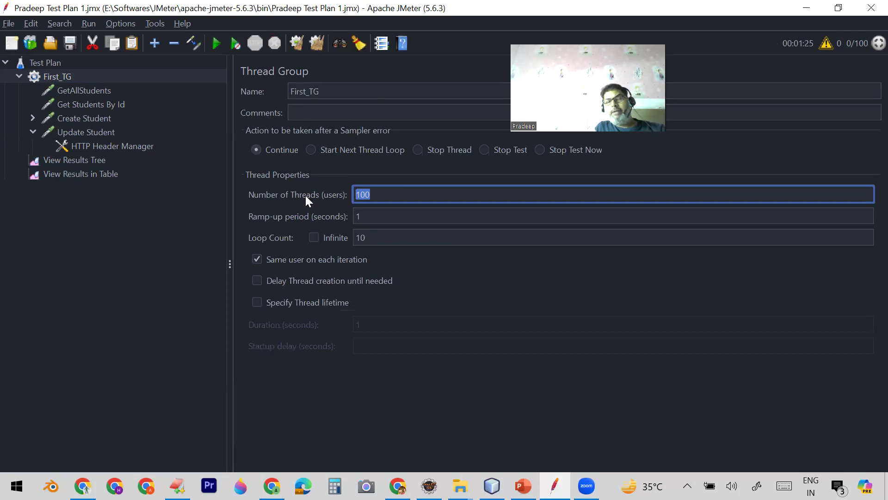
{"action": "left_click", "coordinate": [52, 174]}
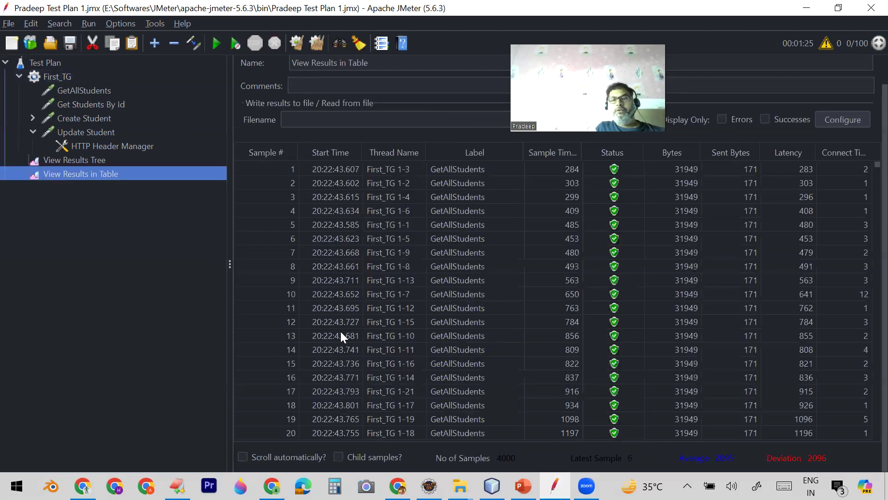
{"action": "left_click_drag", "start_coordinate": [522, 459], "coordinate": [474, 453]}
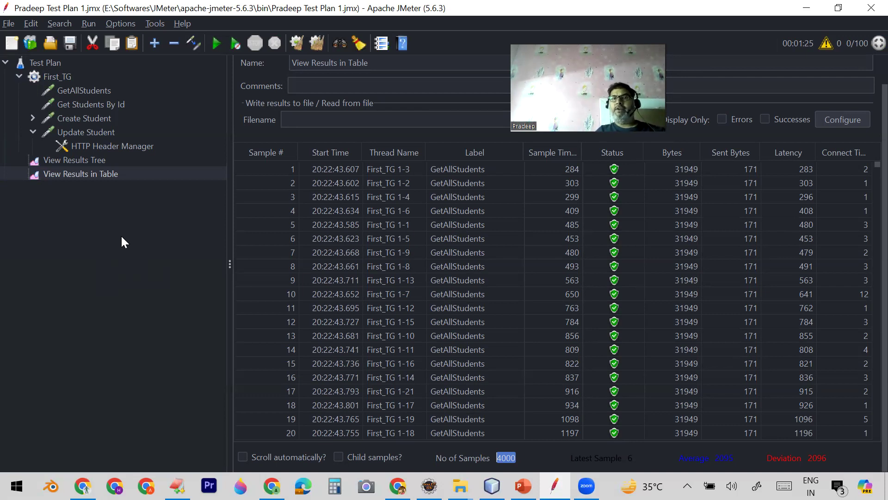
Step: Review the server name and path of GetAllStudents and Update Student, and look over the Get Students By Id and Create Student requests
{"action": "left_click", "coordinate": [85, 90]}
{"action": "left_click", "coordinate": [93, 103]}
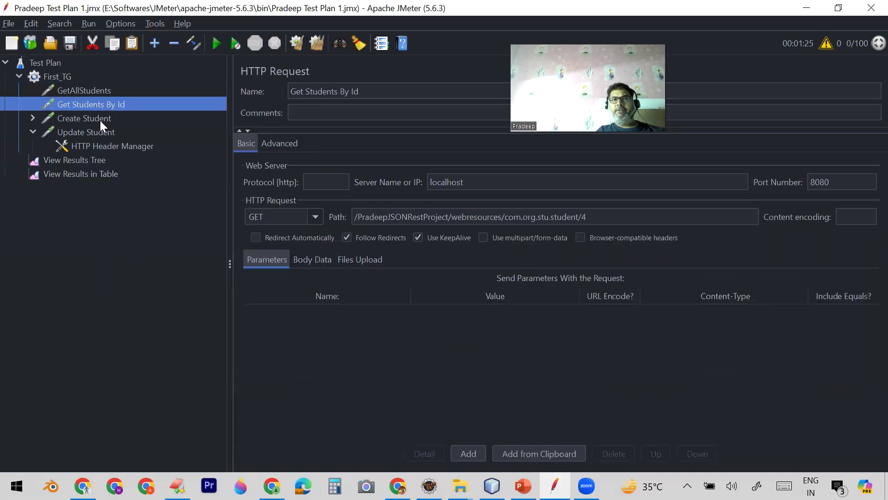
{"action": "left_click", "coordinate": [100, 120]}
{"action": "left_click", "coordinate": [102, 92]}
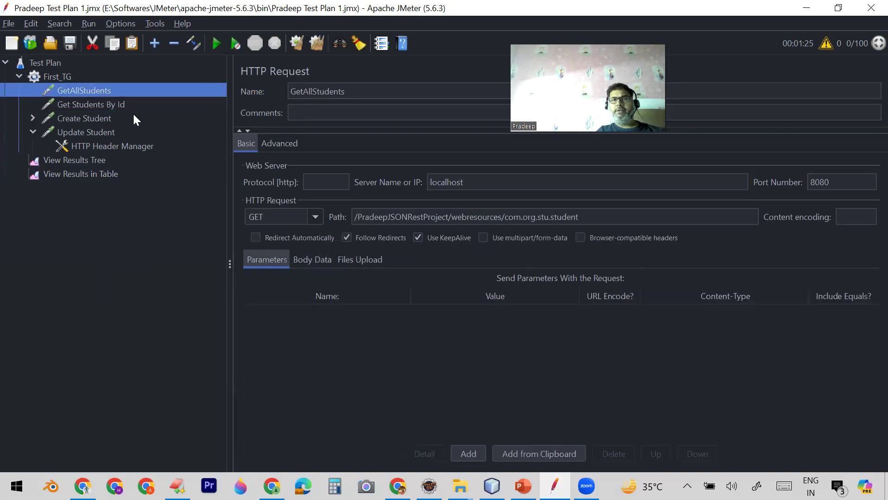
{"action": "double_click", "coordinate": [462, 182]}
{"action": "left_click", "coordinate": [601, 219]}
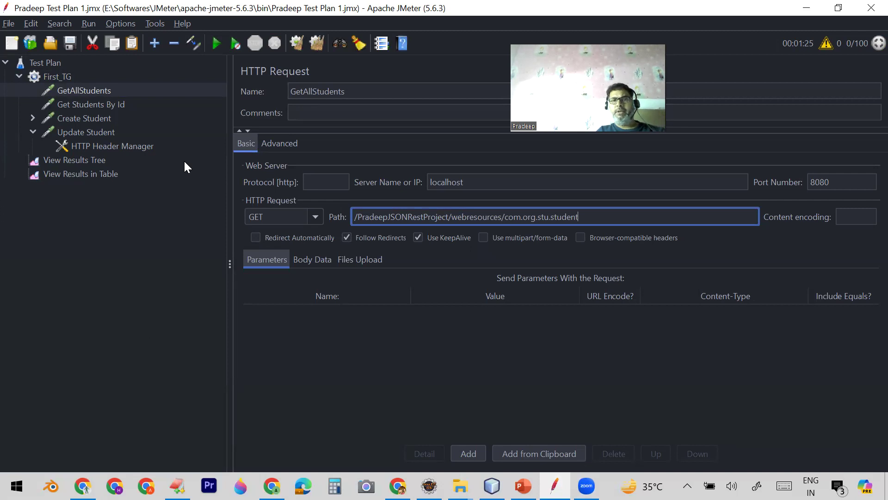
{"action": "double_click", "coordinate": [481, 180]}
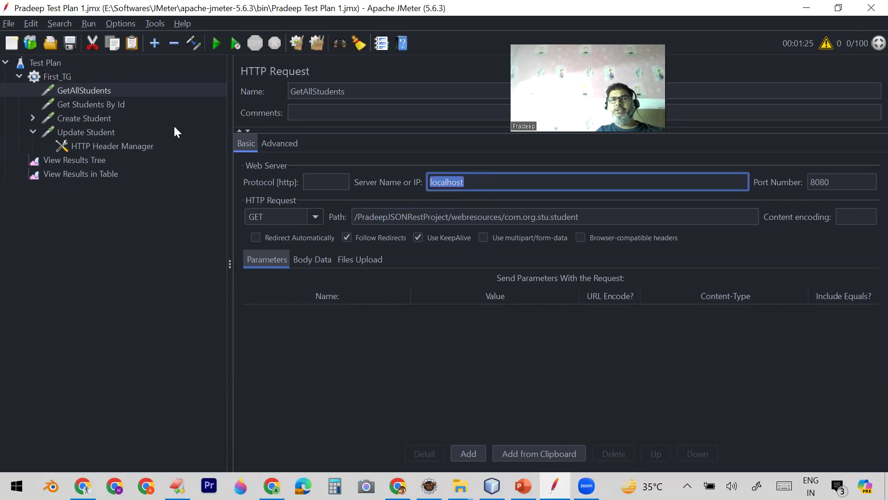
{"action": "left_click", "coordinate": [118, 104]}
{"action": "left_click", "coordinate": [98, 120]}
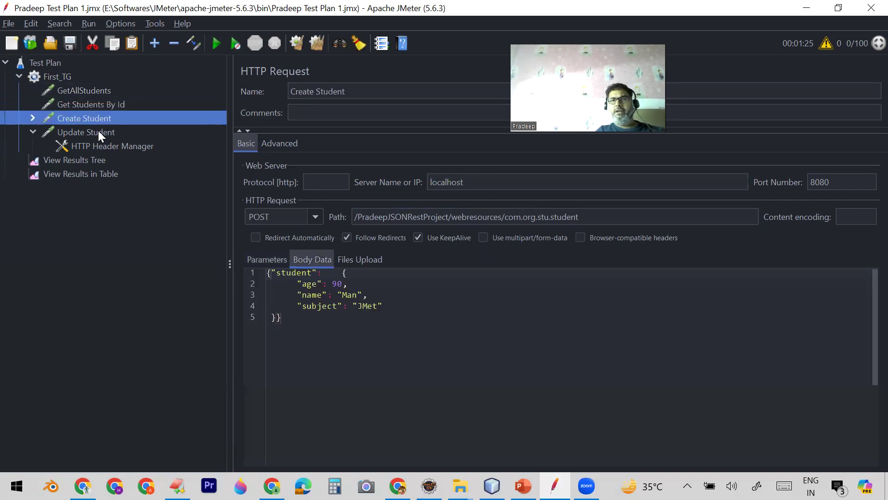
{"action": "left_click", "coordinate": [98, 134]}
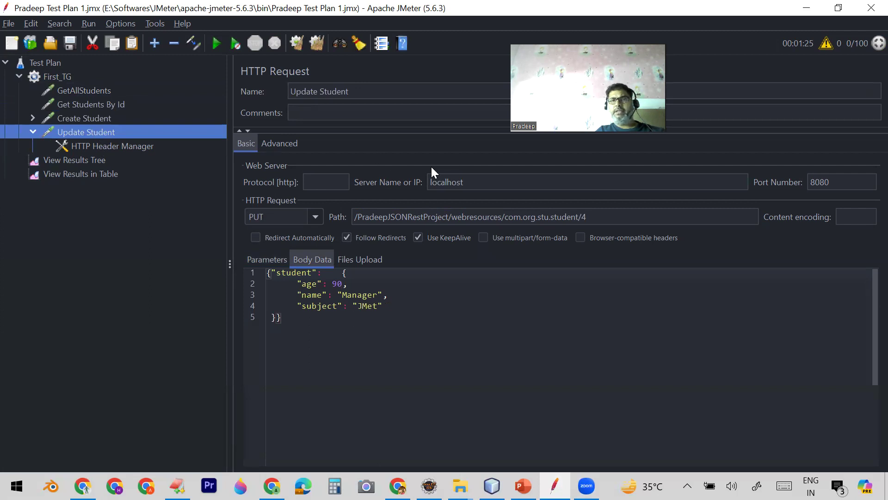
{"action": "double_click", "coordinate": [481, 181]}
{"action": "left_click_drag", "start_coordinate": [605, 221], "coordinate": [448, 217]}
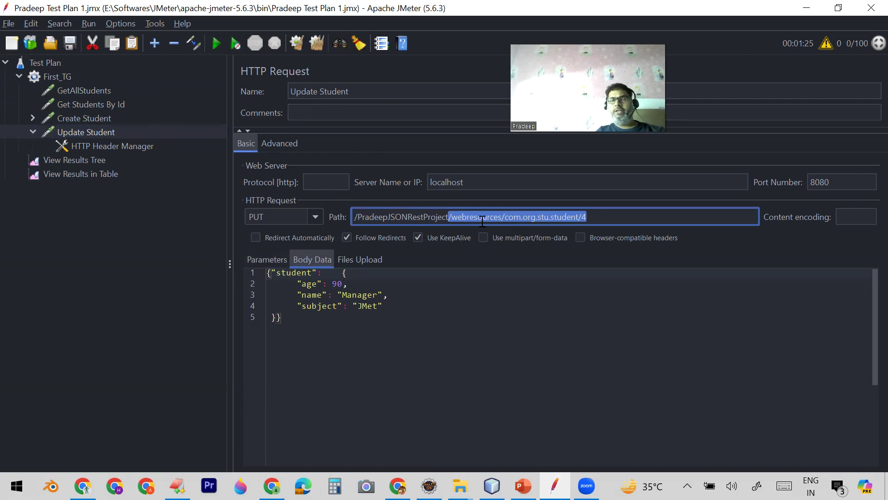
{"action": "left_click", "coordinate": [149, 233]}
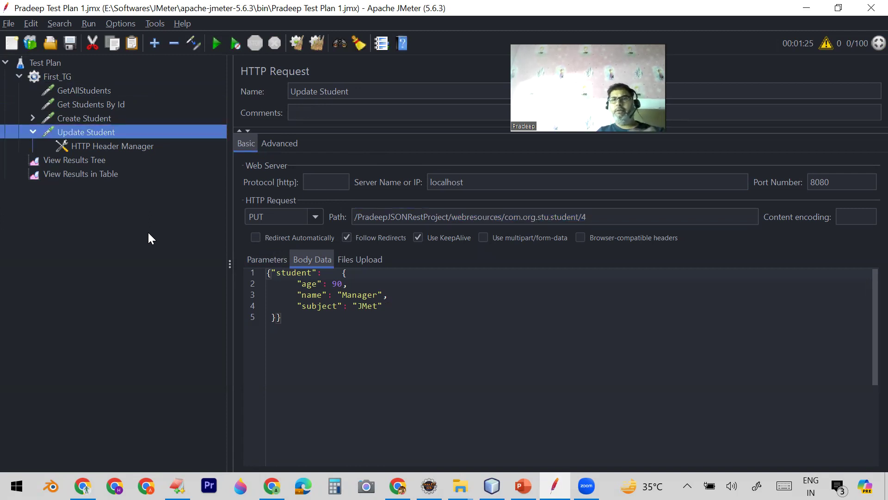